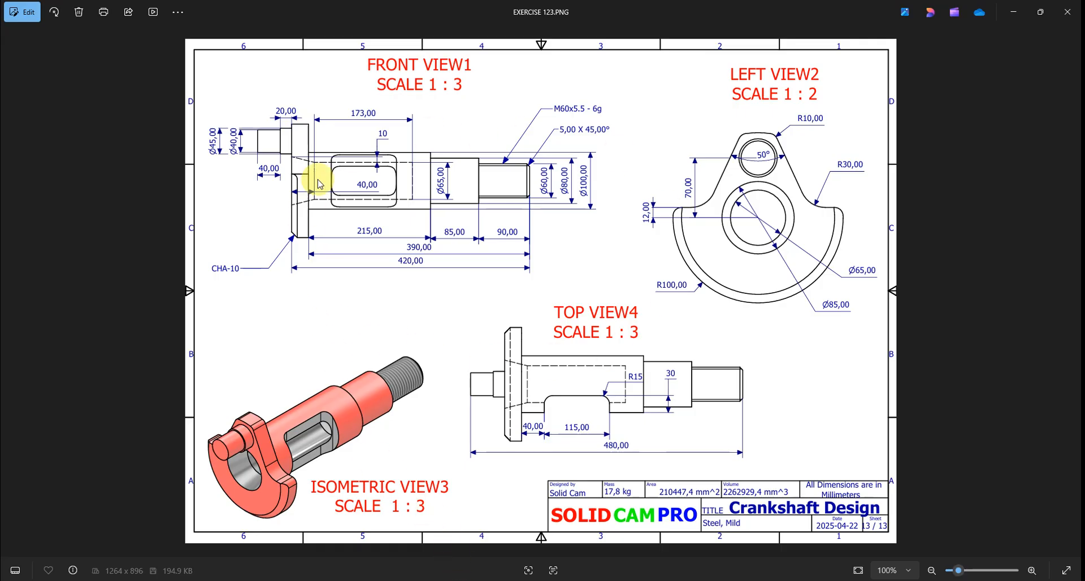
- Switch from the crankshaft drawing to Autodesk Inventor and create a new part from the metric Sheet Metal (mm).ipt template
{"action": "scroll", "coordinate": [215, 152], "scroll_direction": "up", "scroll_amount": 5}
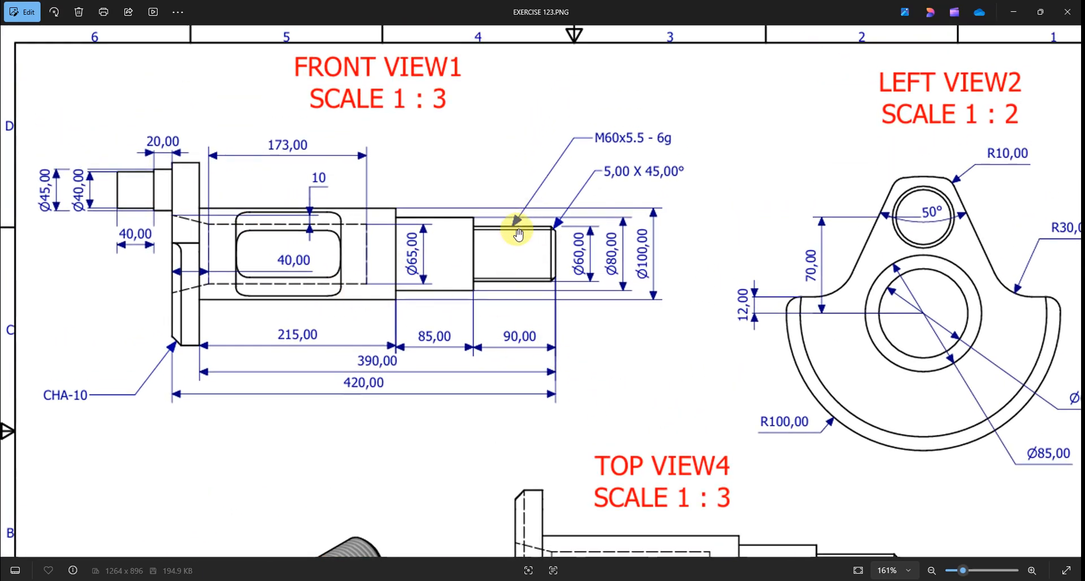
{"action": "key", "text": "alt+Tab"}
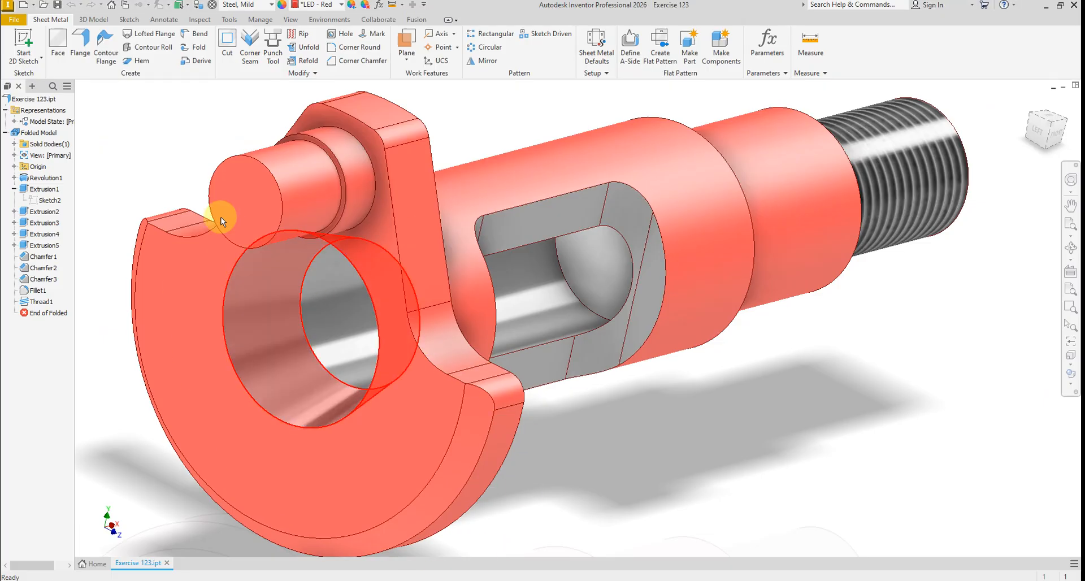
{"action": "left_click", "coordinate": [14, 20]}
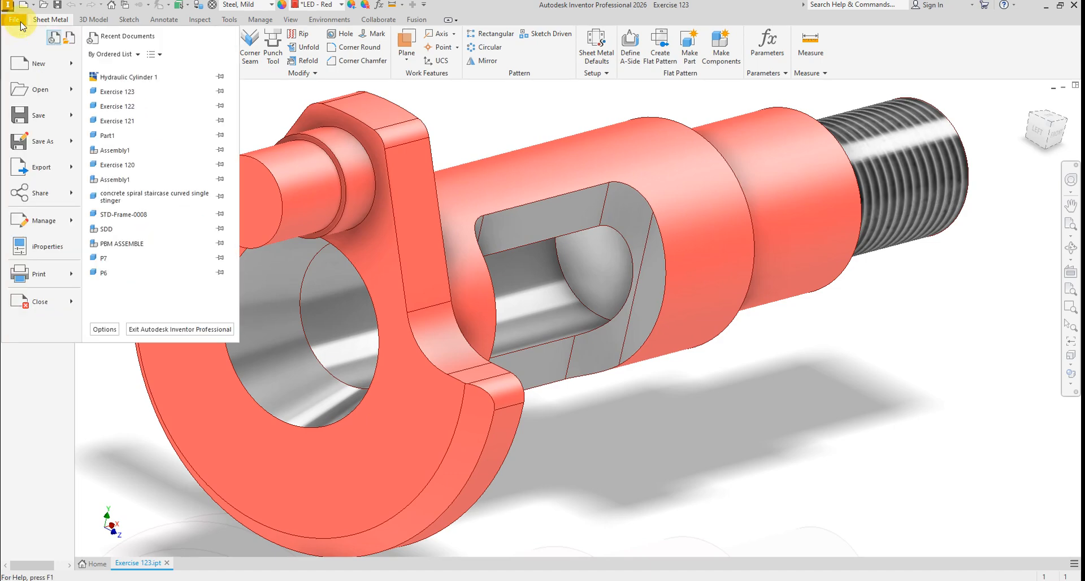
{"action": "left_click", "coordinate": [35, 63]}
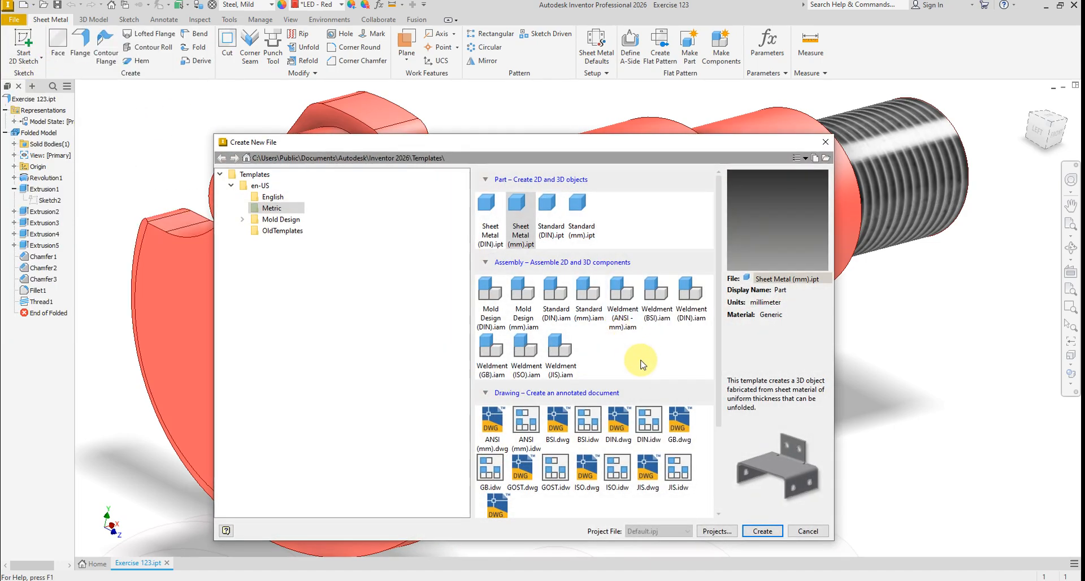
{"action": "left_click", "coordinate": [762, 532]}
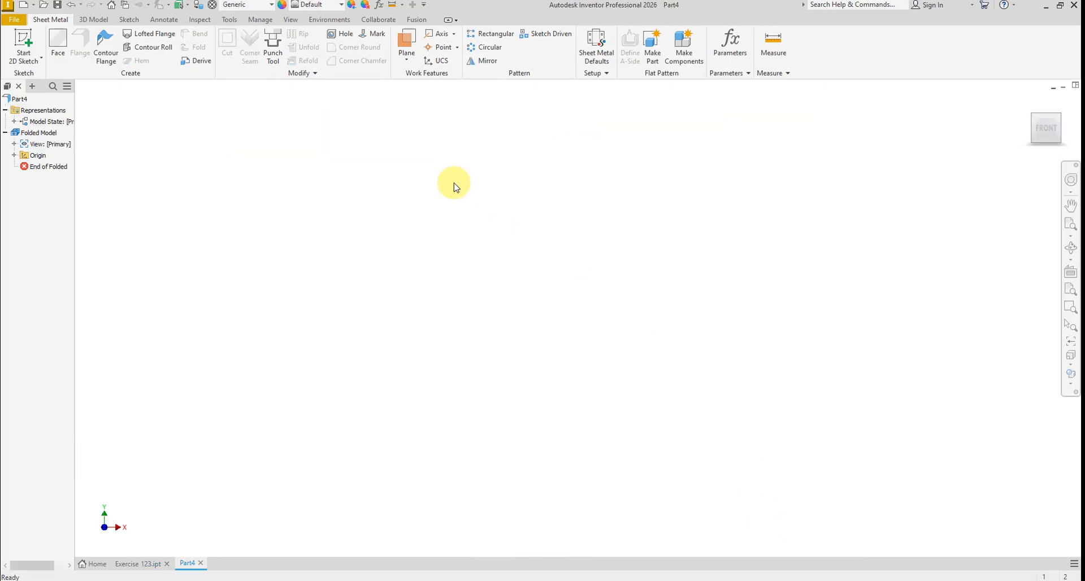
- In a new XY-plane sketch, draw connected lines from the origin: about 23 mm up, 81 mm left, 20 mm up and 89 mm left
{"action": "left_click", "coordinate": [24, 41]}
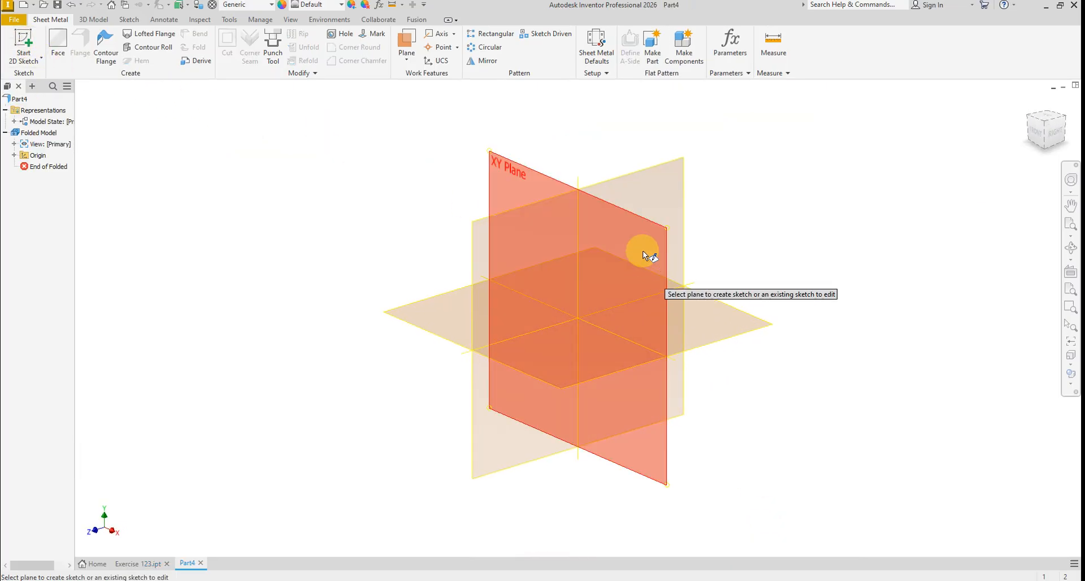
{"action": "left_click", "coordinate": [642, 247]}
{"action": "left_click", "coordinate": [59, 45]}
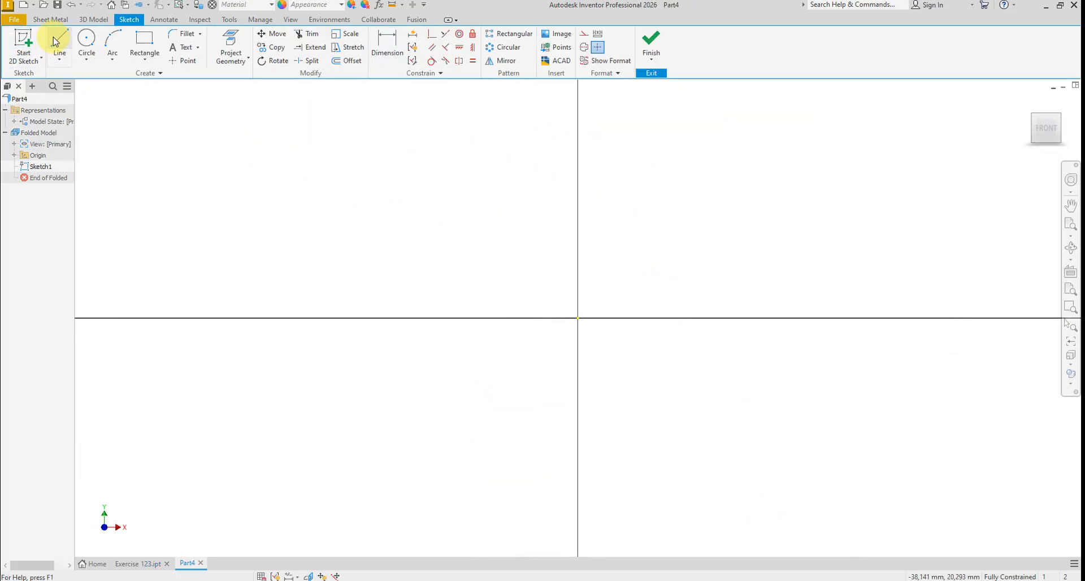
{"action": "left_click", "coordinate": [578, 317]}
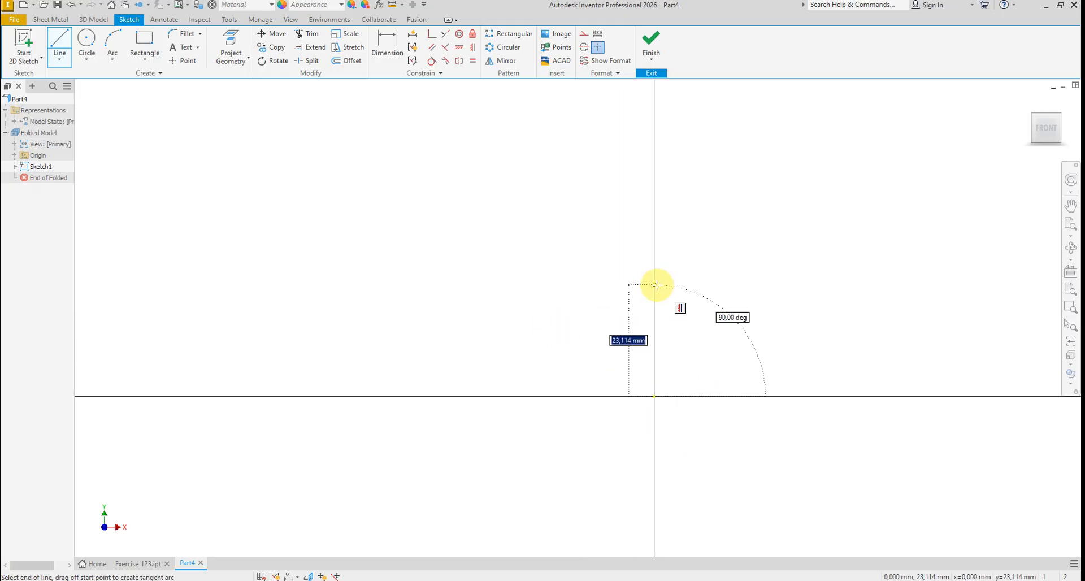
{"action": "left_click", "coordinate": [656, 284]}
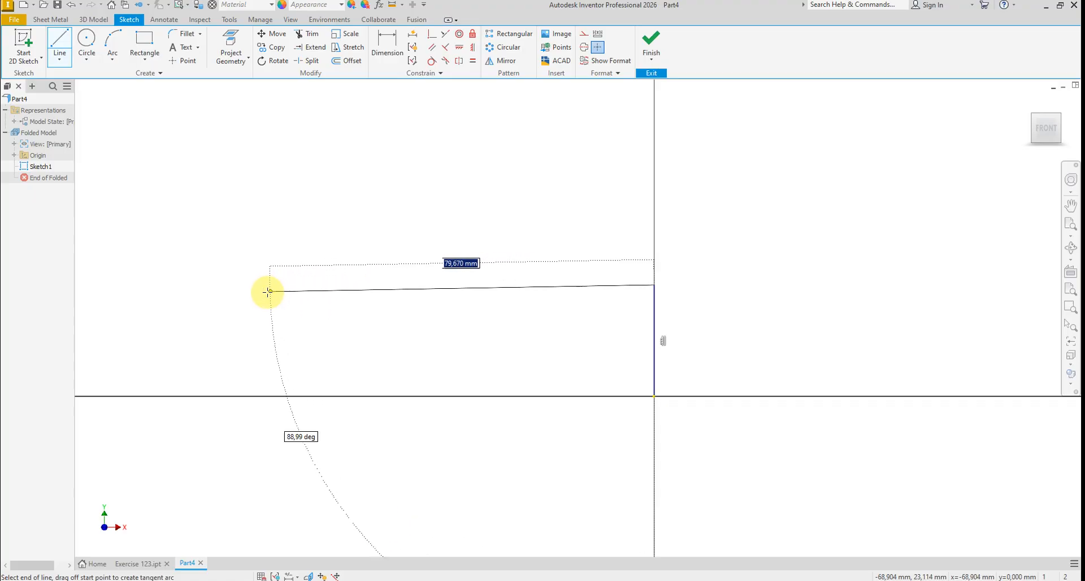
{"action": "left_click", "coordinate": [262, 285]}
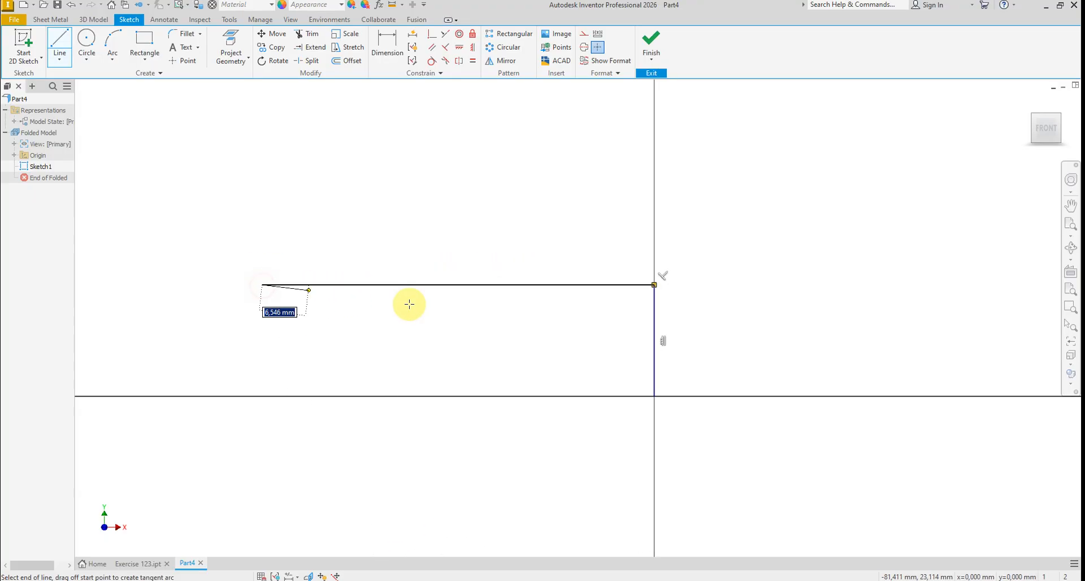
{"action": "scroll", "coordinate": [710, 346], "scroll_direction": "down", "scroll_amount": 4}
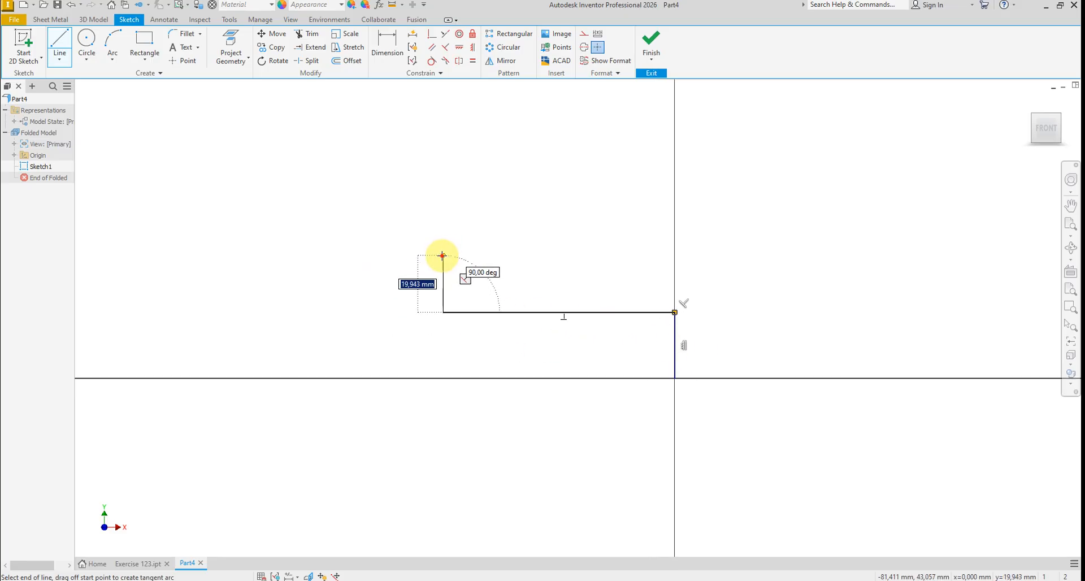
{"action": "left_click", "coordinate": [442, 256]}
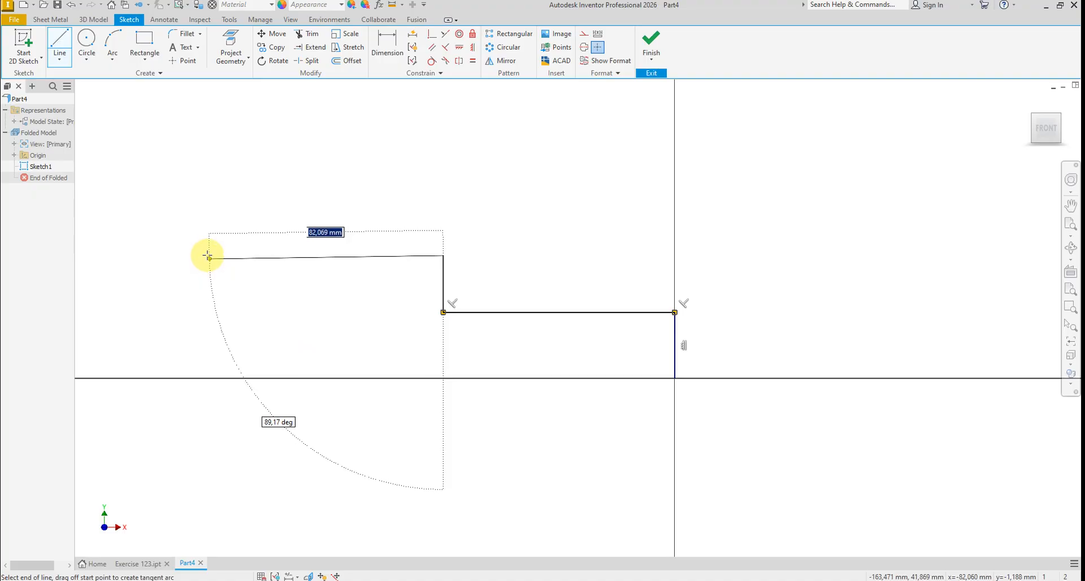
{"action": "left_click", "coordinate": [190, 255]}
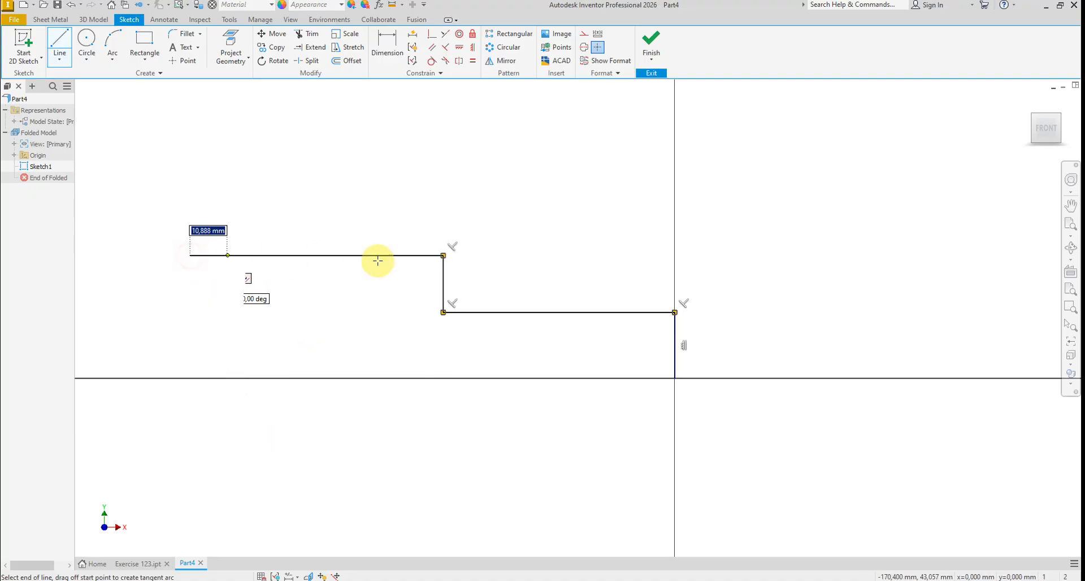
- Continue the stepped outline about 20 mm up and 122 mm left, down to the horizontal axis, and close it at the origin
{"action": "scroll", "coordinate": [572, 245], "scroll_direction": "down", "scroll_amount": 3}
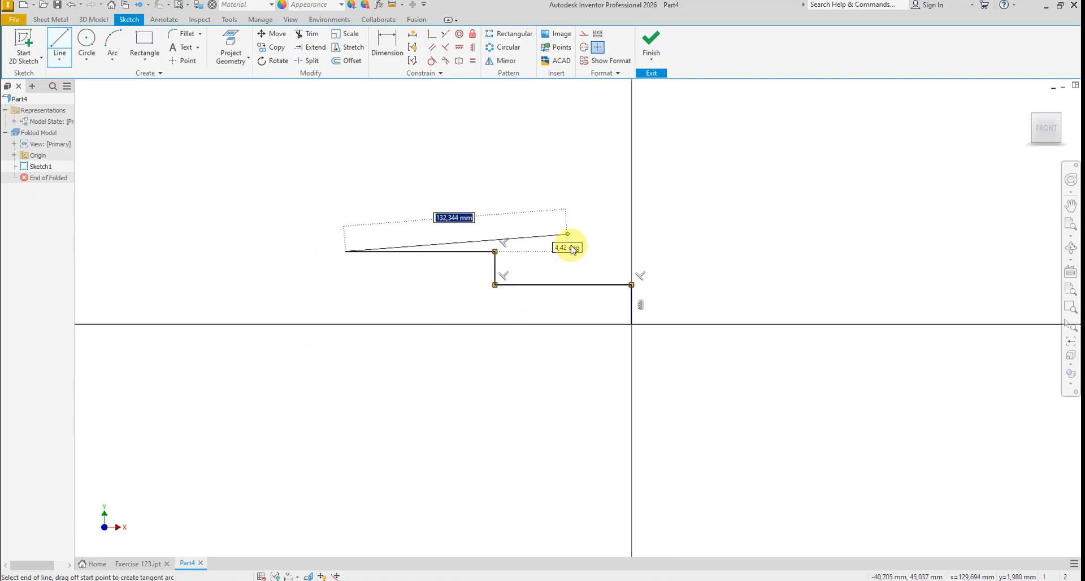
{"action": "left_click", "coordinate": [346, 218]}
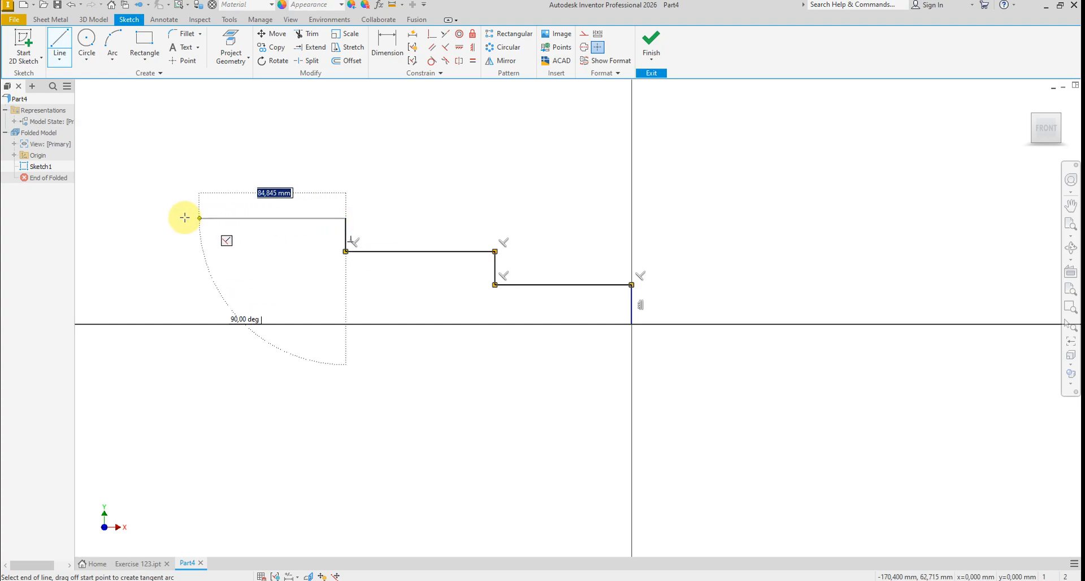
{"action": "left_click", "coordinate": [140, 218]}
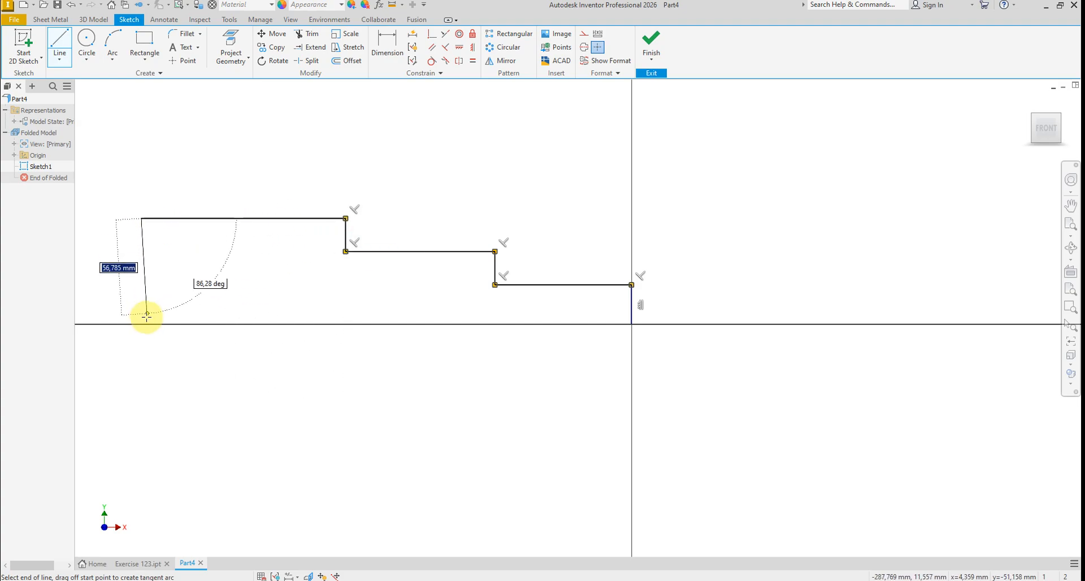
{"action": "left_click", "coordinate": [141, 323]}
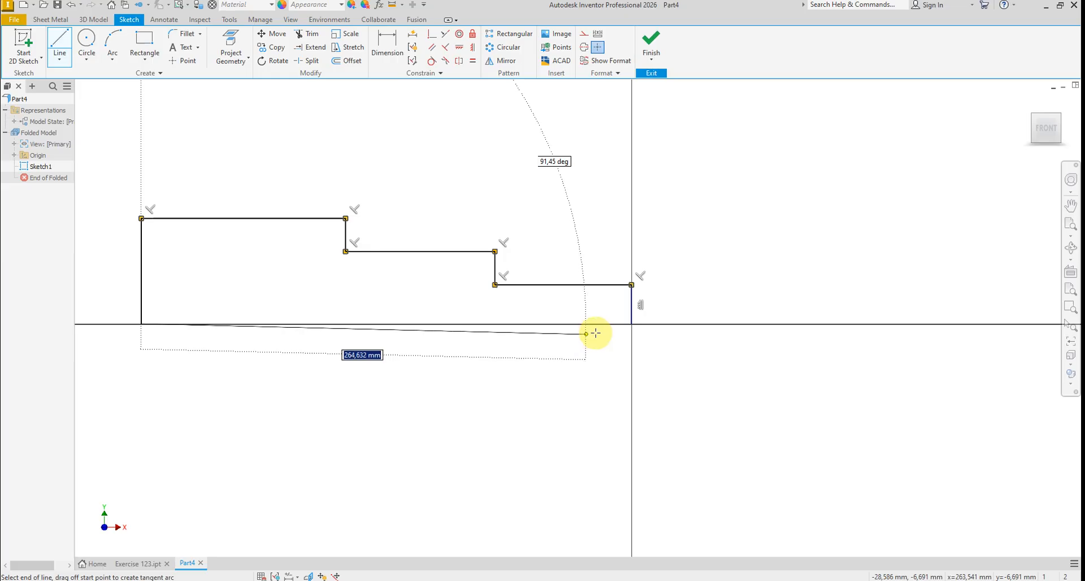
{"action": "left_click", "coordinate": [630, 323]}
{"action": "right_click", "coordinate": [695, 355]}
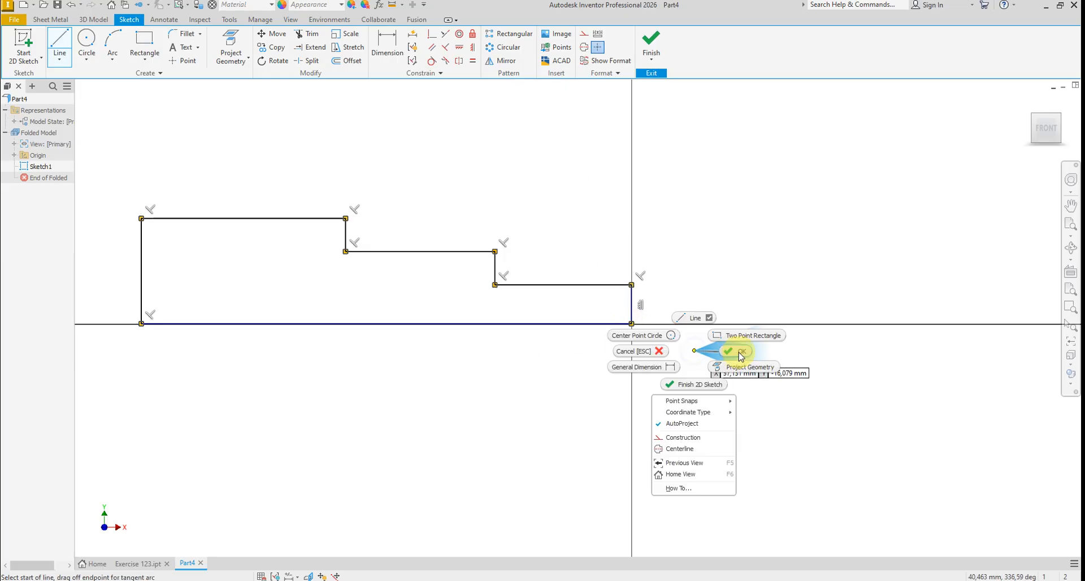
{"action": "left_click", "coordinate": [732, 356]}
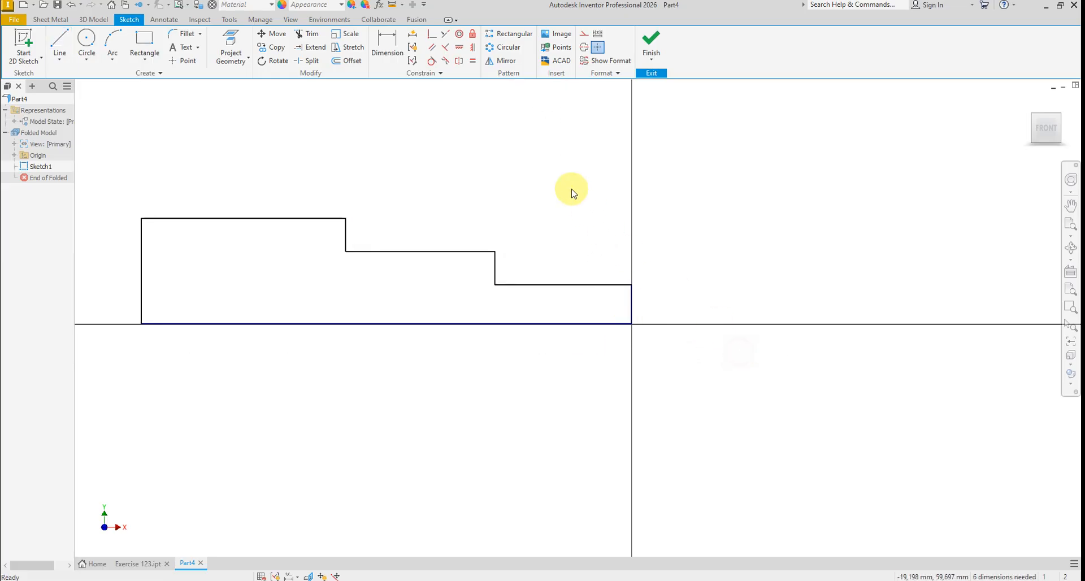
- Dimension the profile's base line to 390 mm and the lowest step's height above it to 30 mm
{"action": "left_click", "coordinate": [404, 325]}
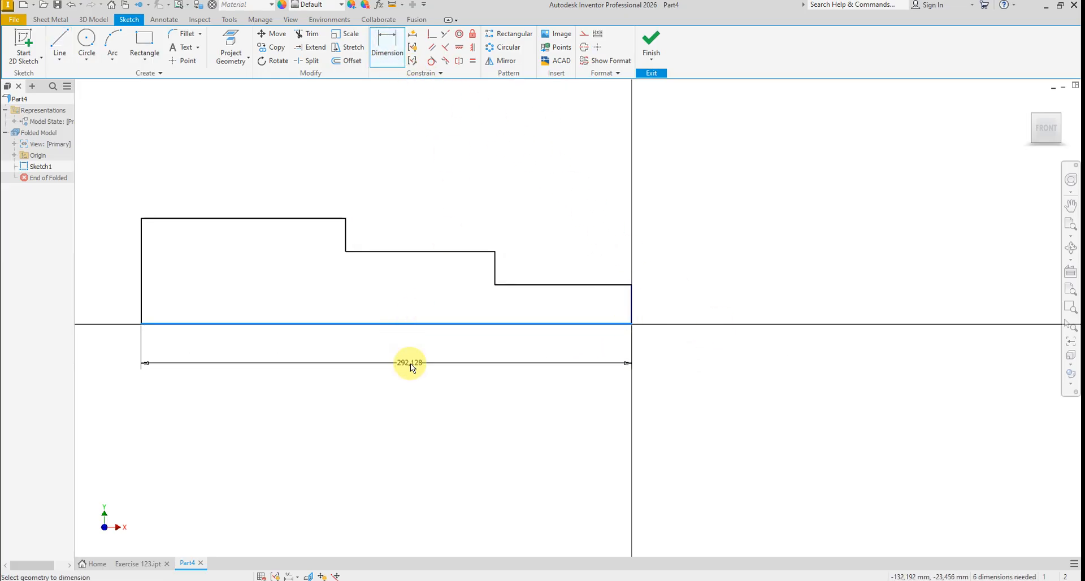
{"action": "left_click", "coordinate": [410, 362]}
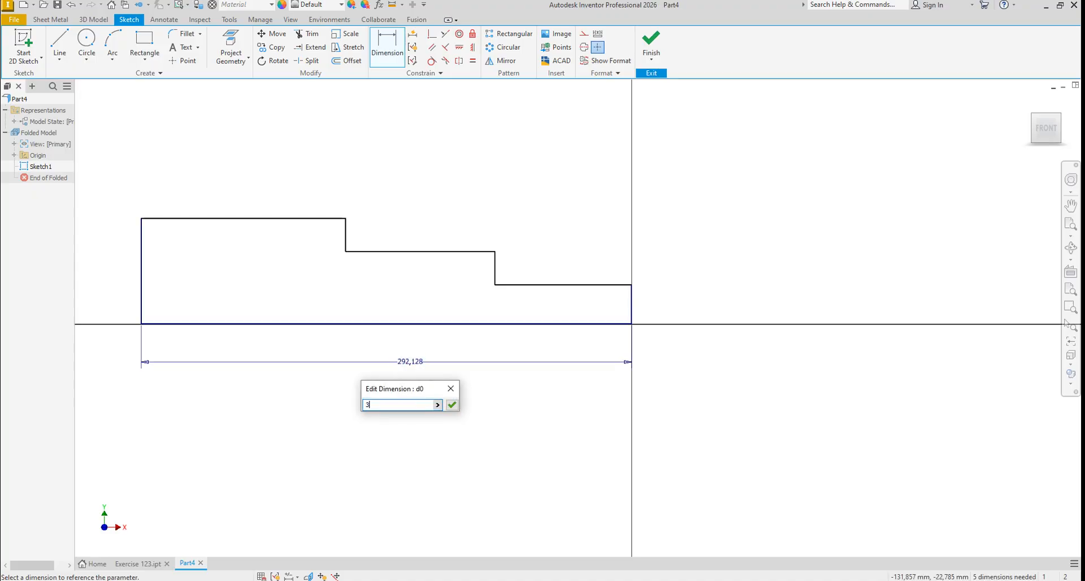
{"action": "key", "text": "Return"}
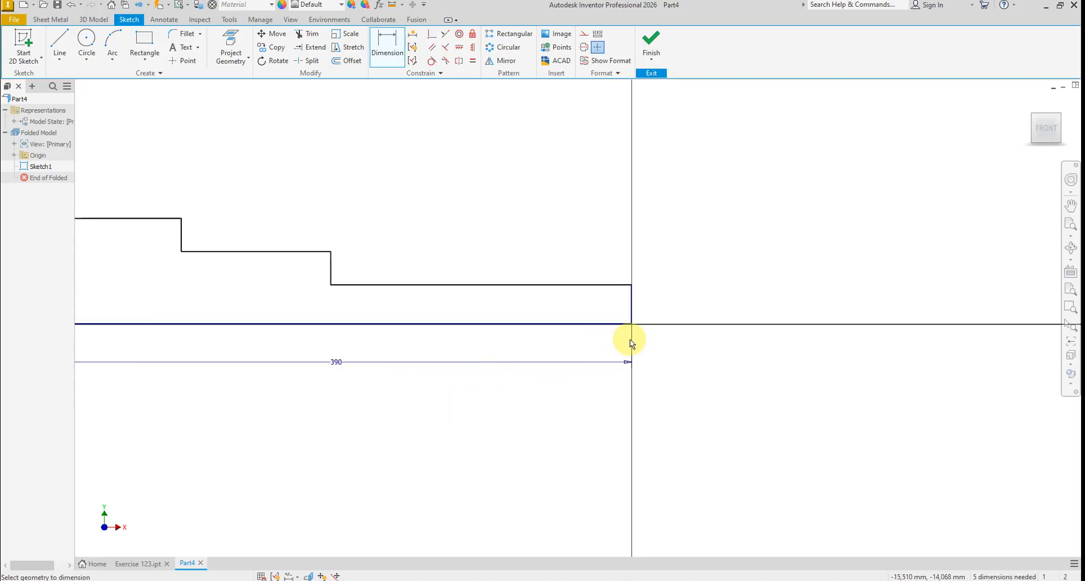
{"action": "left_click", "coordinate": [598, 324]}
{"action": "left_click", "coordinate": [588, 285]}
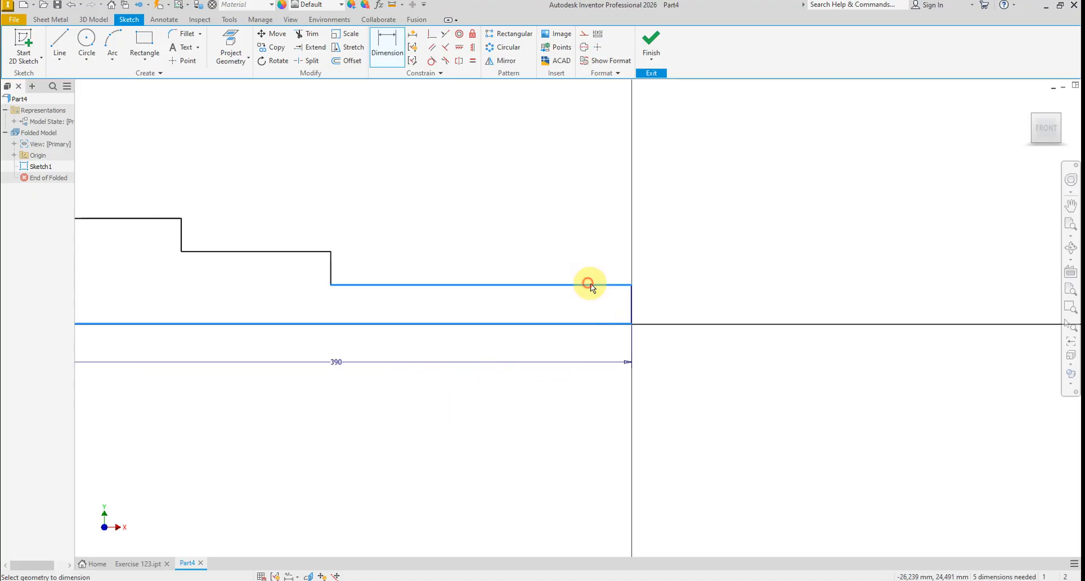
{"action": "left_click", "coordinate": [694, 309]}
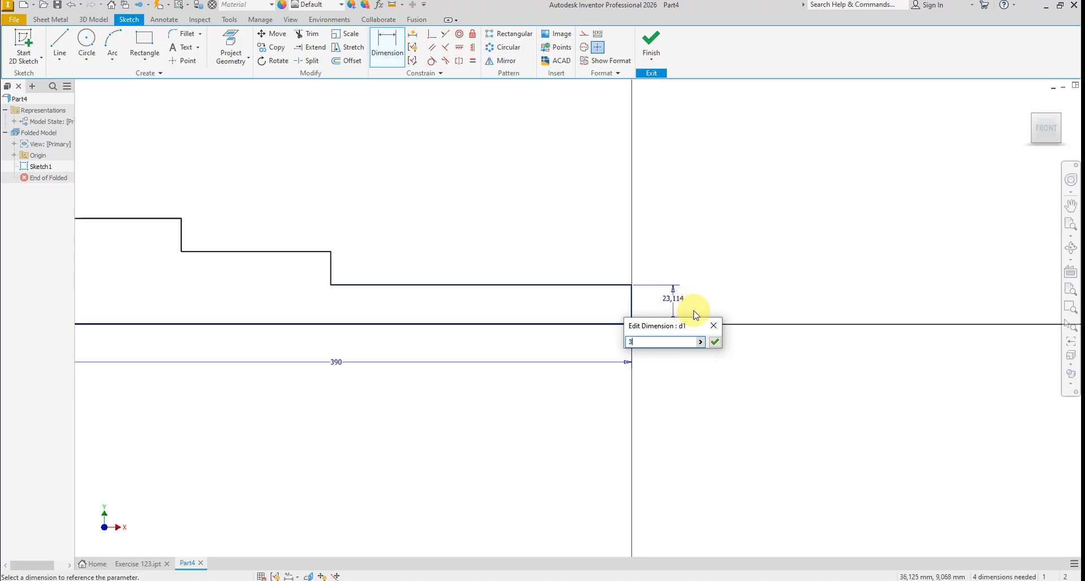
{"action": "key", "text": "Return"}
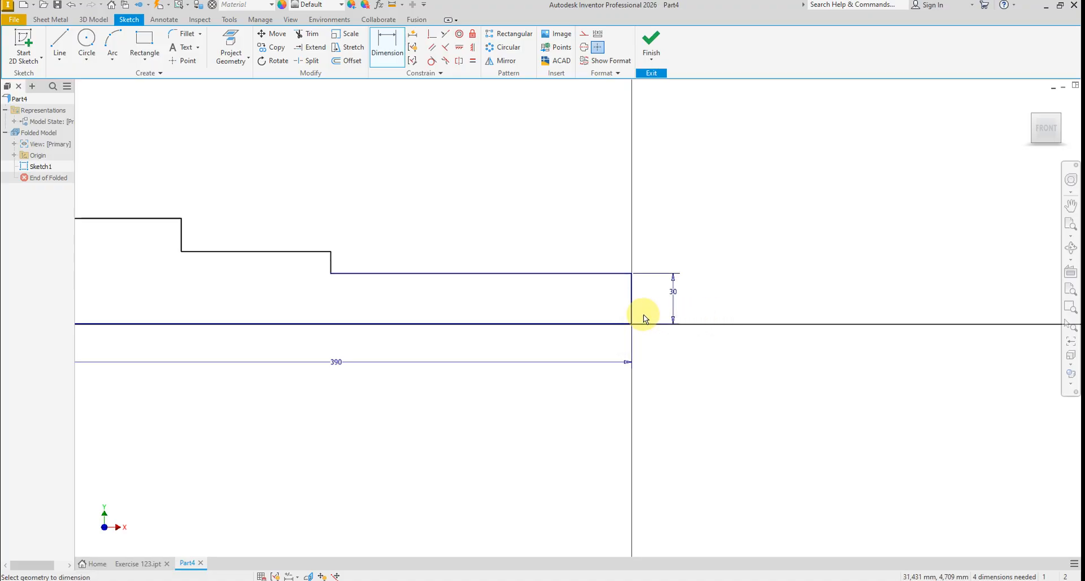
- Dimension the middle step's height above the base line to 40 mm and the tallest step's height to 50 mm
{"action": "left_click", "coordinate": [306, 252]}
{"action": "left_click", "coordinate": [344, 323]}
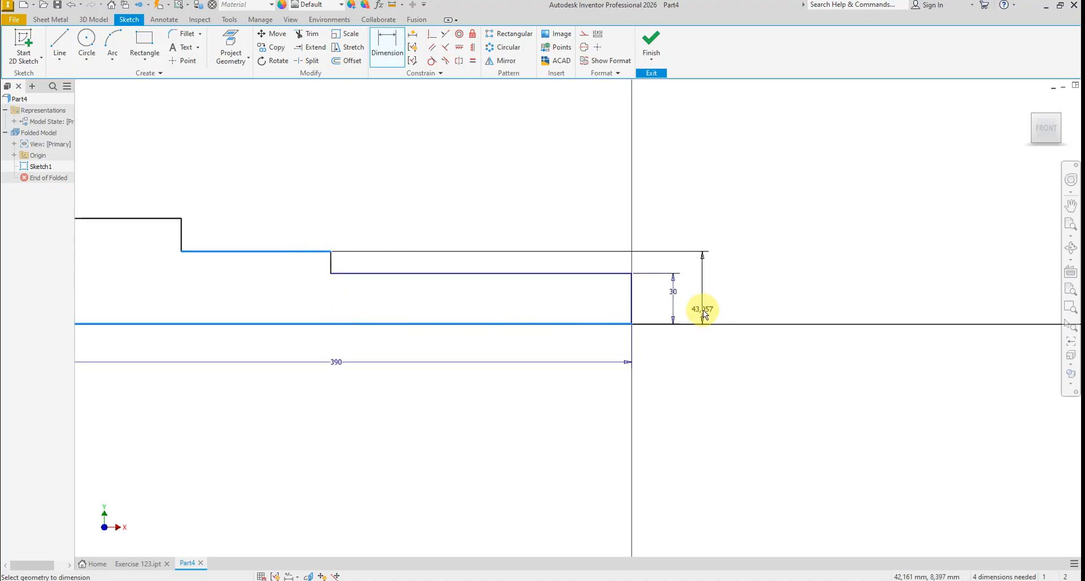
{"action": "left_click", "coordinate": [704, 314]}
{"action": "key", "text": "Return"}
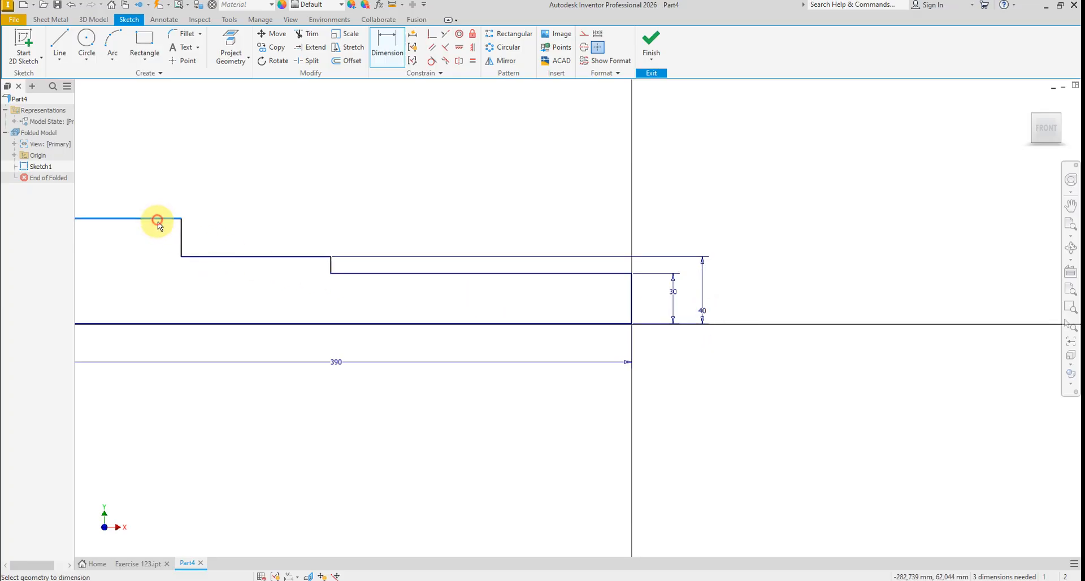
{"action": "left_click", "coordinate": [181, 323]}
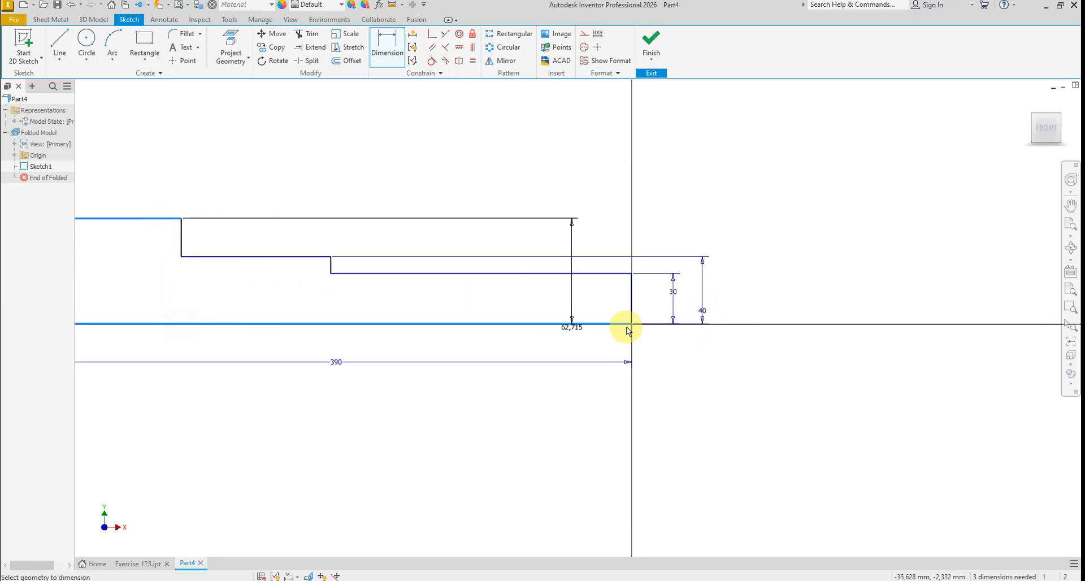
{"action": "left_click", "coordinate": [752, 314]}
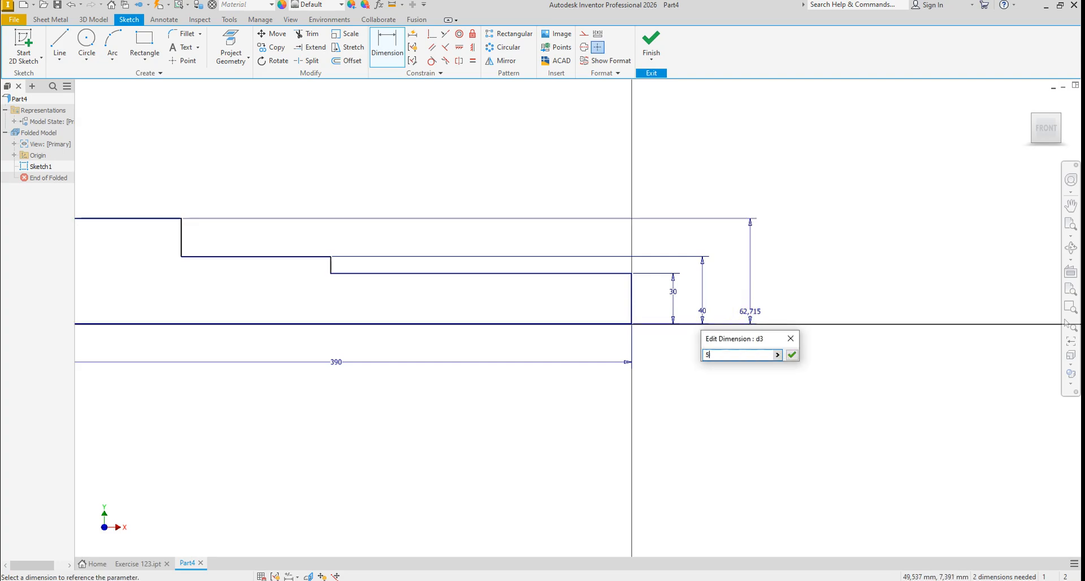
{"action": "type", "text": "50"}
{"action": "key", "text": "Return"}
- Dimension the tallest step's length from the profile's left edge to its shoulder as 215 mm
{"action": "scroll", "coordinate": [791, 272], "scroll_direction": "up", "scroll_amount": 3}
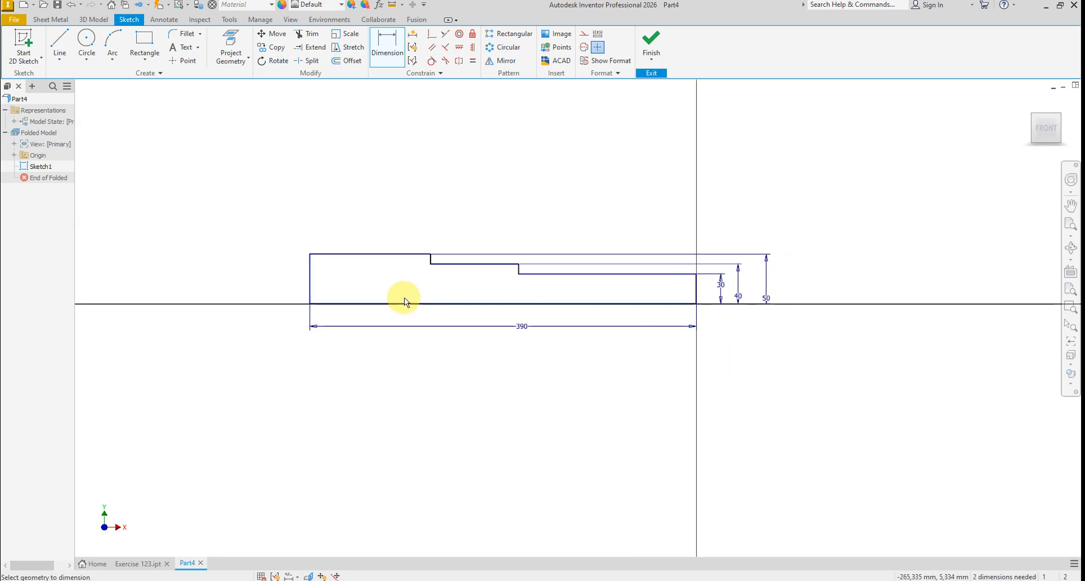
{"action": "scroll", "coordinate": [356, 297], "scroll_direction": "down", "scroll_amount": 3}
{"action": "left_click", "coordinate": [271, 289]}
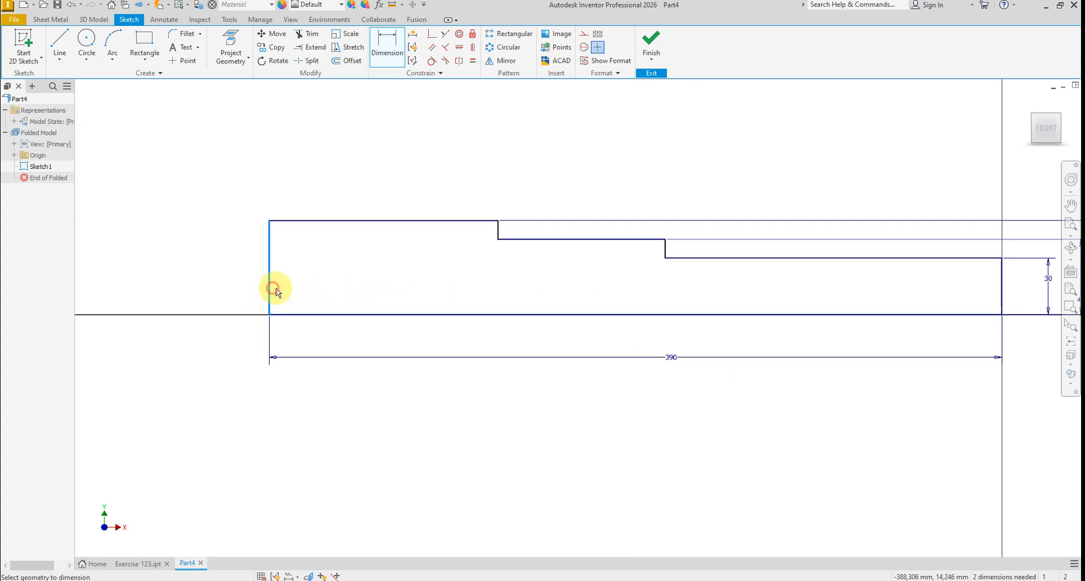
{"action": "left_click", "coordinate": [498, 229]}
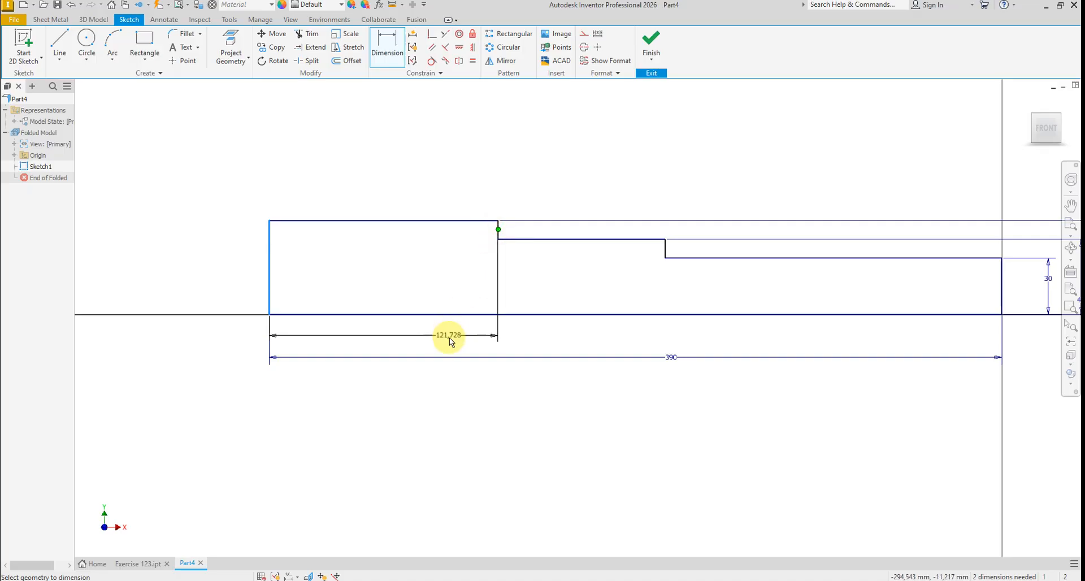
{"action": "left_click", "coordinate": [453, 347]}
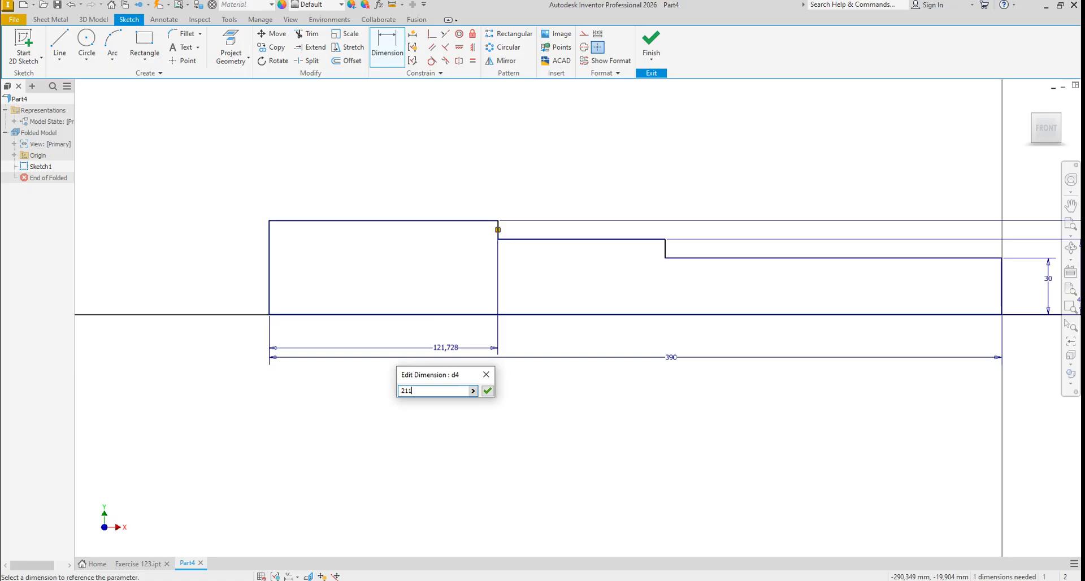
{"action": "type", "text": "211"}
{"action": "key", "text": "BackSpace"}
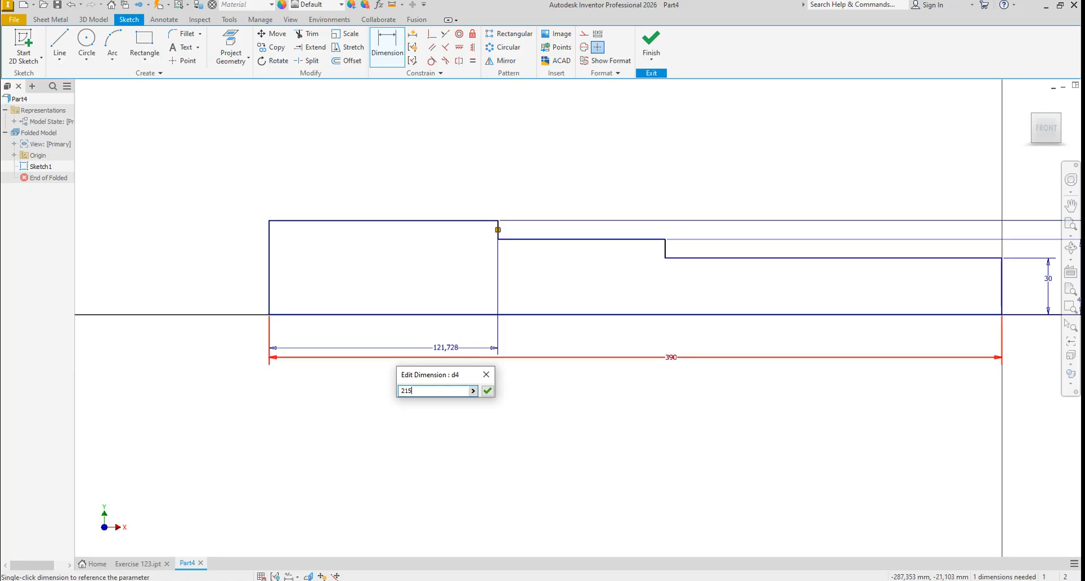
{"action": "type", "text": "5"}
{"action": "key", "text": "Return"}
{"action": "scroll", "coordinate": [336, 261], "scroll_direction": "down", "scroll_amount": 3}
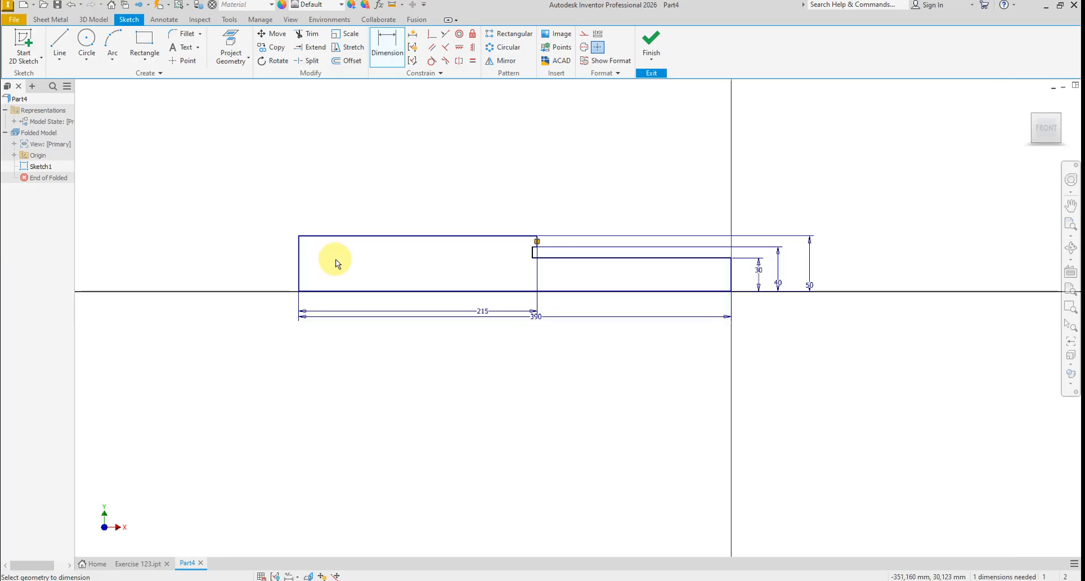
- Shift the vertical edge between the middle and lowest steps rightward past the tallest step's shoulder to form a descending staircase profile
{"action": "scroll", "coordinate": [599, 279], "scroll_direction": "up", "scroll_amount": 3}
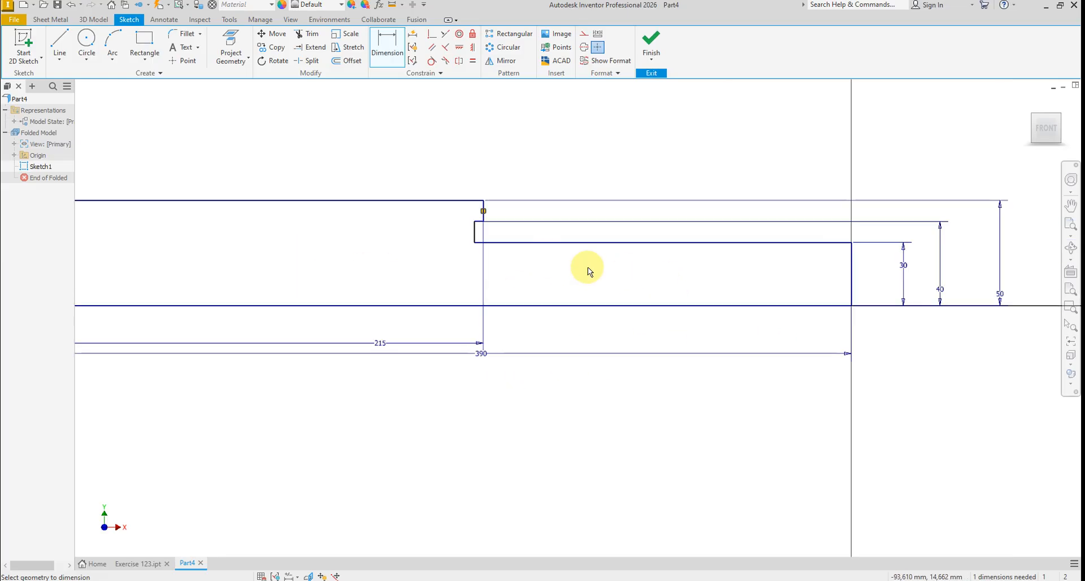
{"action": "scroll", "coordinate": [455, 241], "scroll_direction": "down", "scroll_amount": 3}
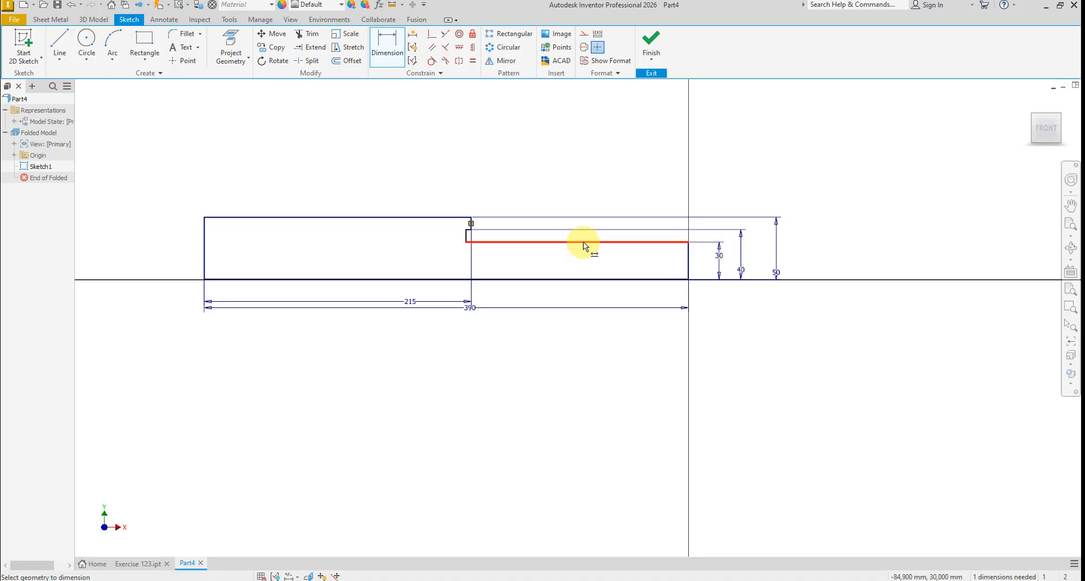
{"action": "right_click", "coordinate": [572, 339]}
{"action": "left_click", "coordinate": [581, 305]}
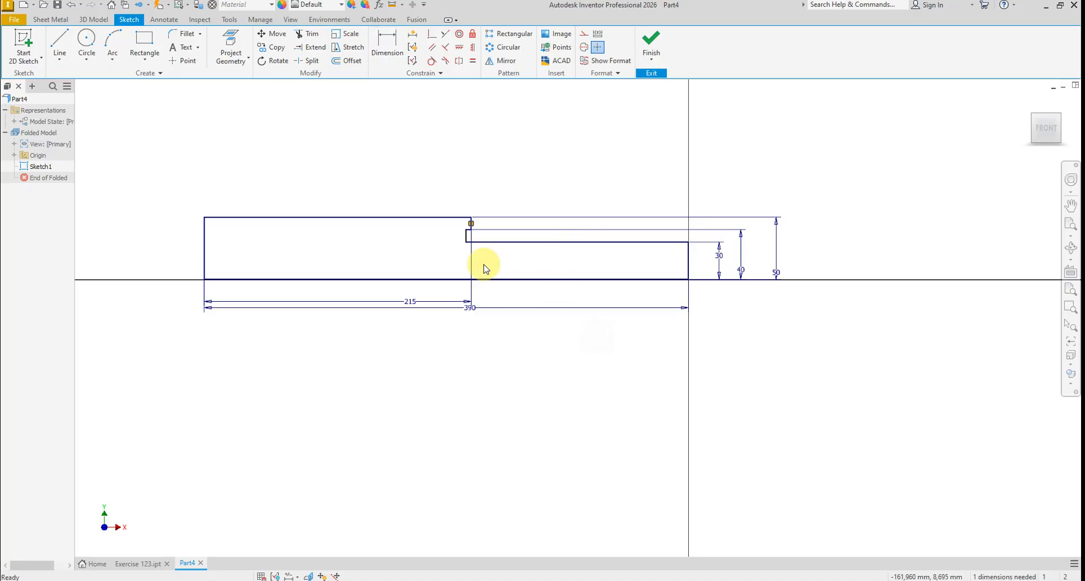
{"action": "left_click", "coordinate": [205, 242]}
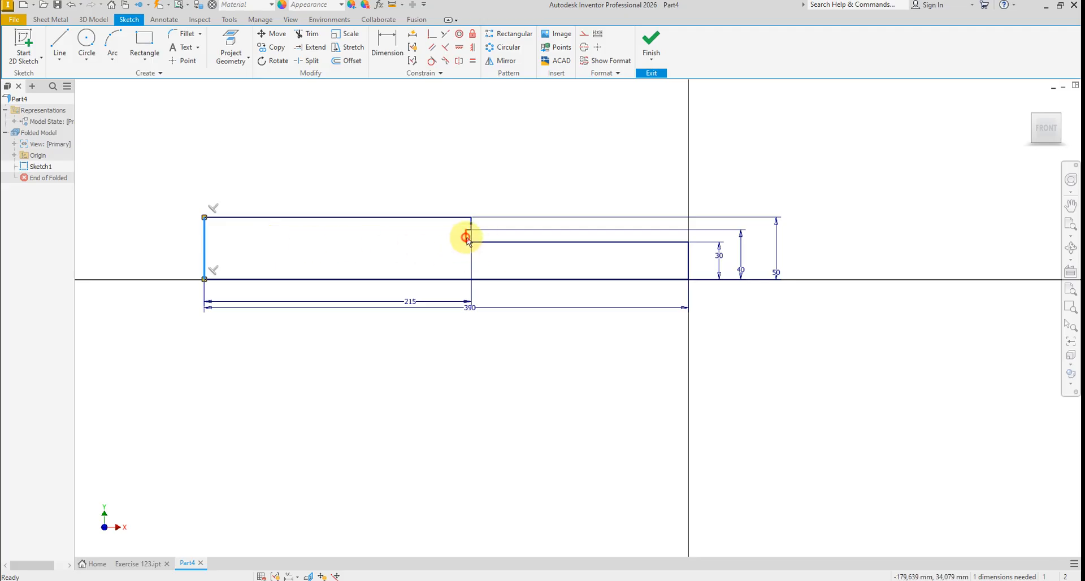
{"action": "left_click_drag", "start_coordinate": [466, 237], "coordinate": [517, 237]}
{"action": "left_click", "coordinate": [567, 267]}
{"action": "scroll", "coordinate": [481, 230], "scroll_direction": "down", "scroll_amount": 3}
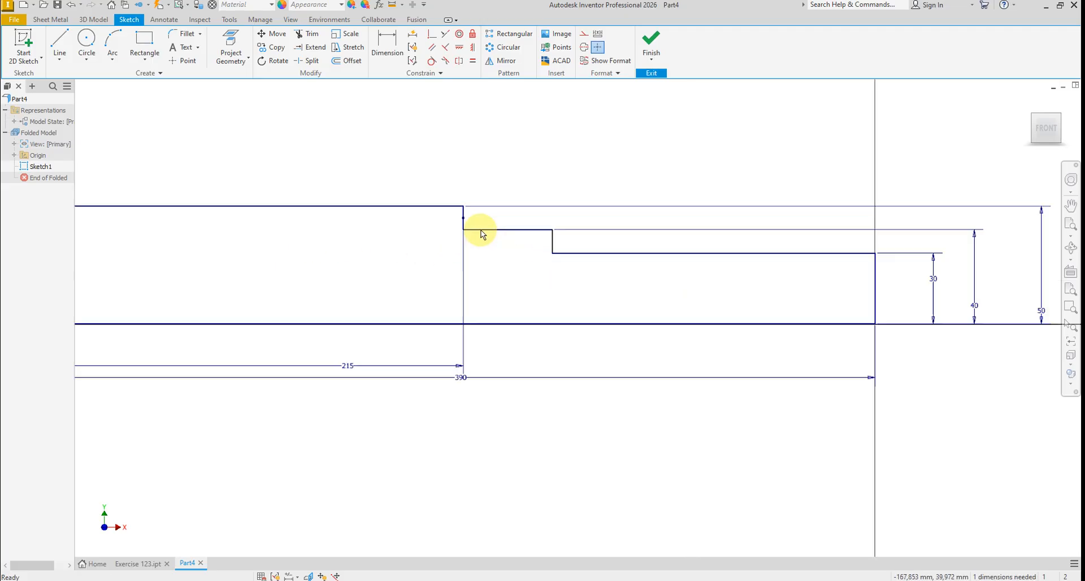
- Dimension the middle step's horizontal length as 85 mm
{"action": "left_click", "coordinate": [387, 46]}
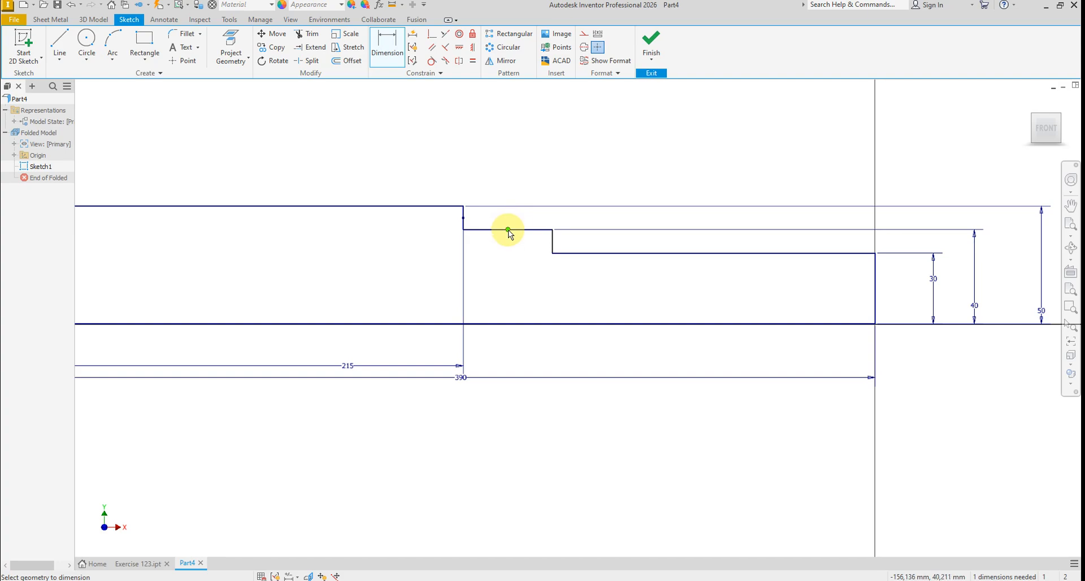
{"action": "left_click", "coordinate": [535, 236]}
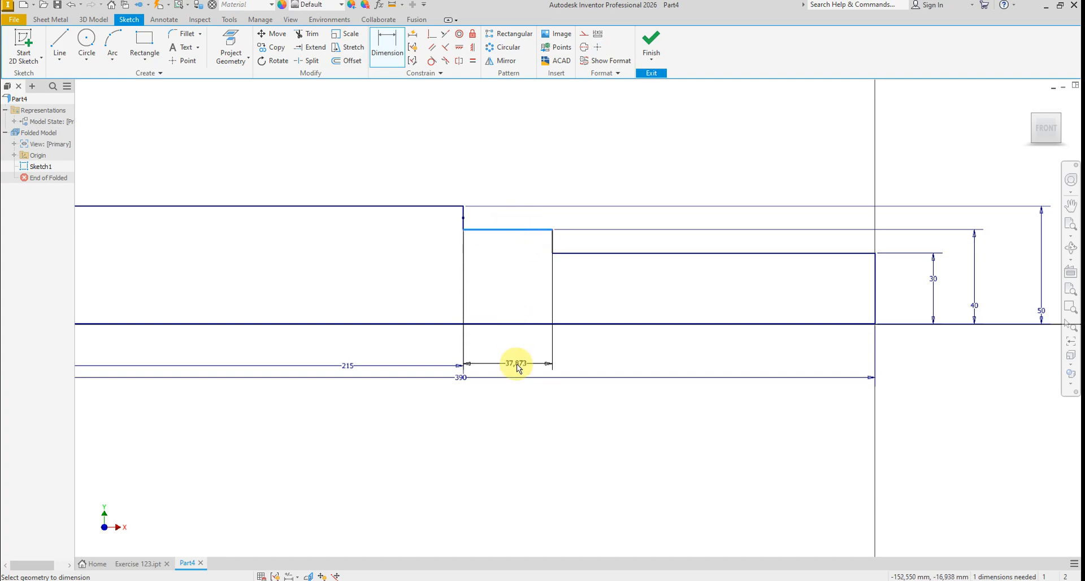
{"action": "left_click", "coordinate": [517, 363]}
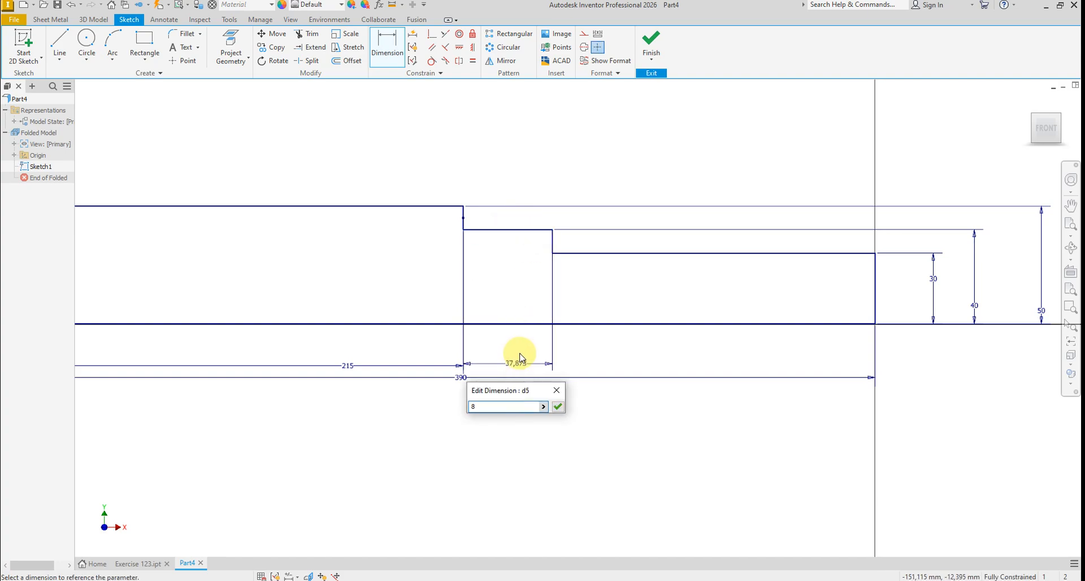
{"action": "type", "text": "85"}
{"action": "key", "text": "Return"}
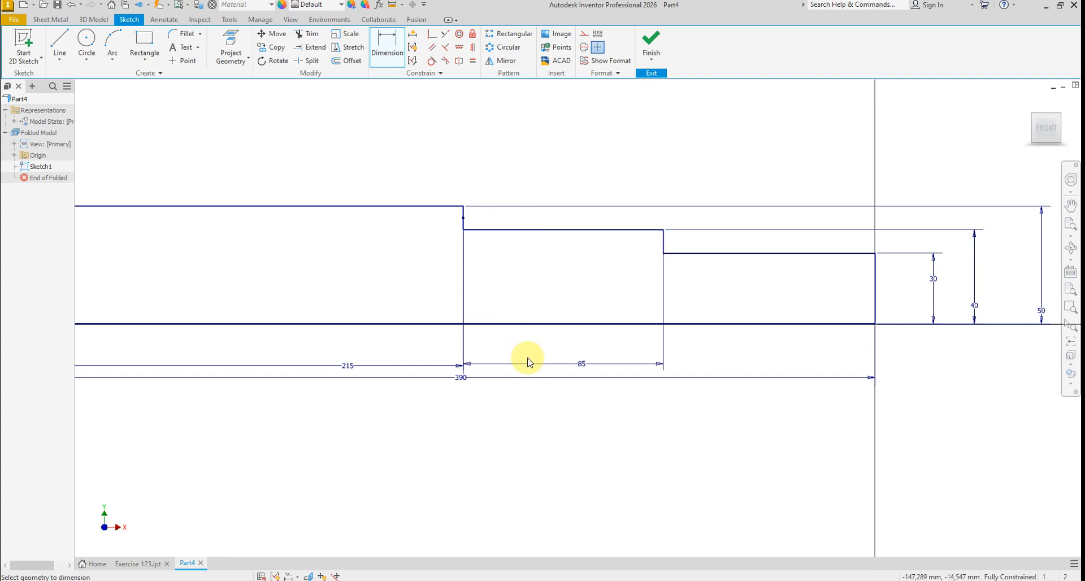
- Add a driven reference dimension for the lowest step's horizontal length
{"action": "left_click", "coordinate": [710, 252]}
{"action": "left_click", "coordinate": [696, 365]}
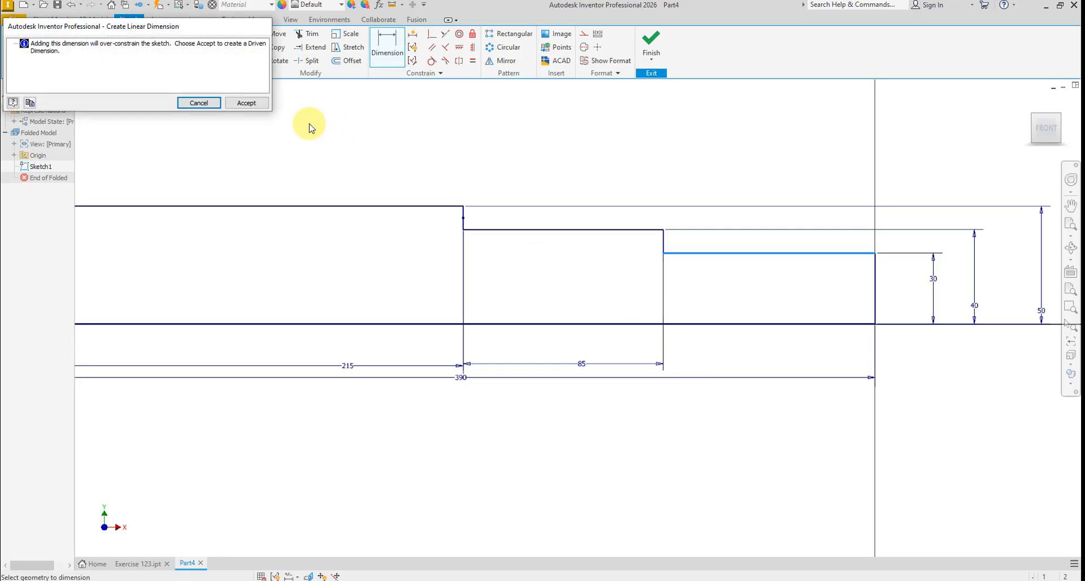
{"action": "left_click", "coordinate": [263, 107]}
{"action": "scroll", "coordinate": [555, 171], "scroll_direction": "down", "scroll_amount": 3}
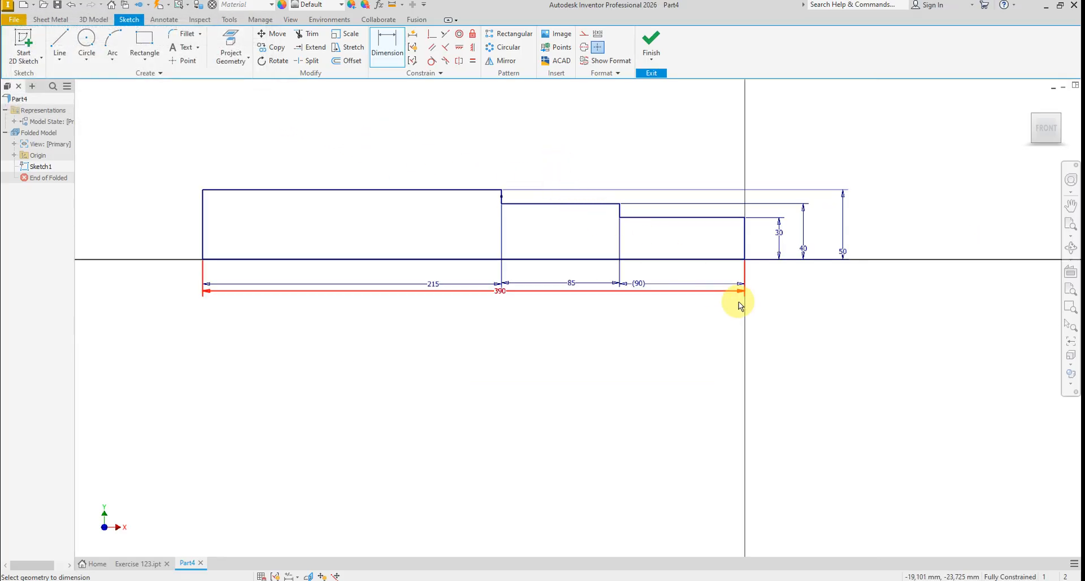
{"action": "right_click", "coordinate": [520, 376]}
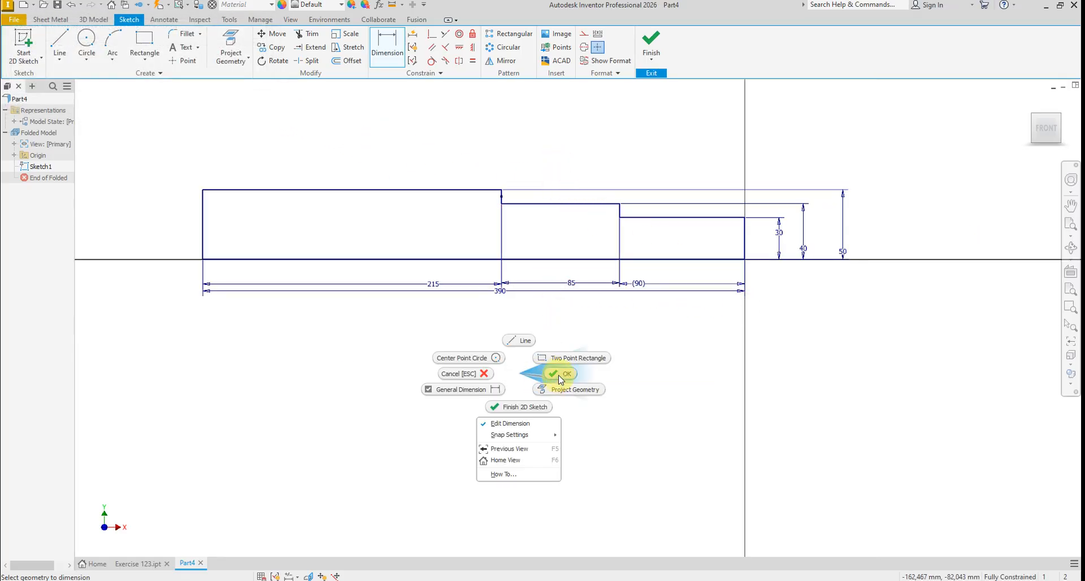
{"action": "left_click", "coordinate": [560, 374]}
- Finish the sketch and revolve the stepped profile a full 360 degrees about its base line into a solid shaft
{"action": "left_click", "coordinate": [651, 45]}
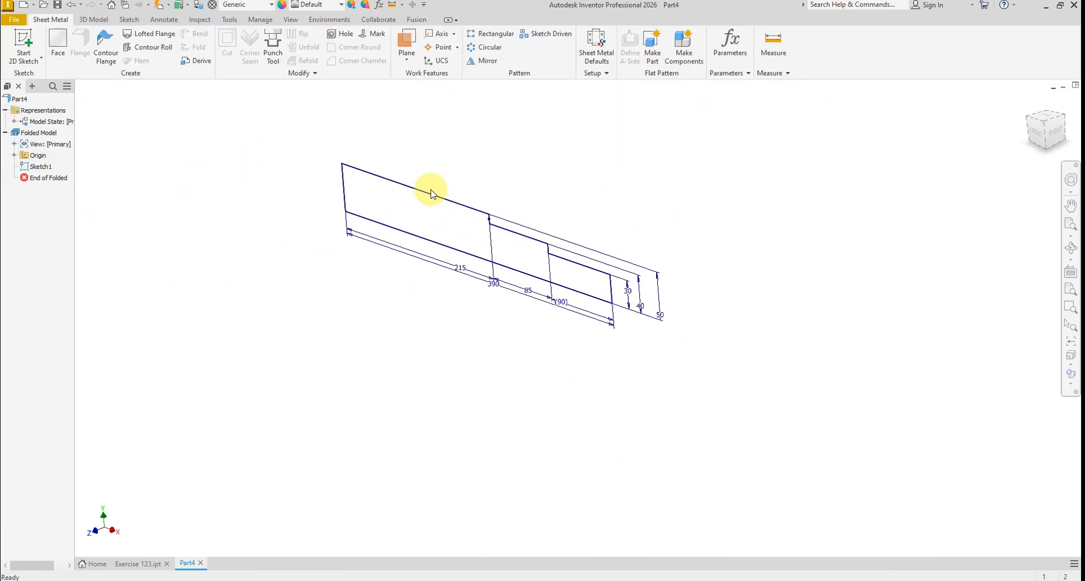
{"action": "left_click", "coordinate": [92, 19]}
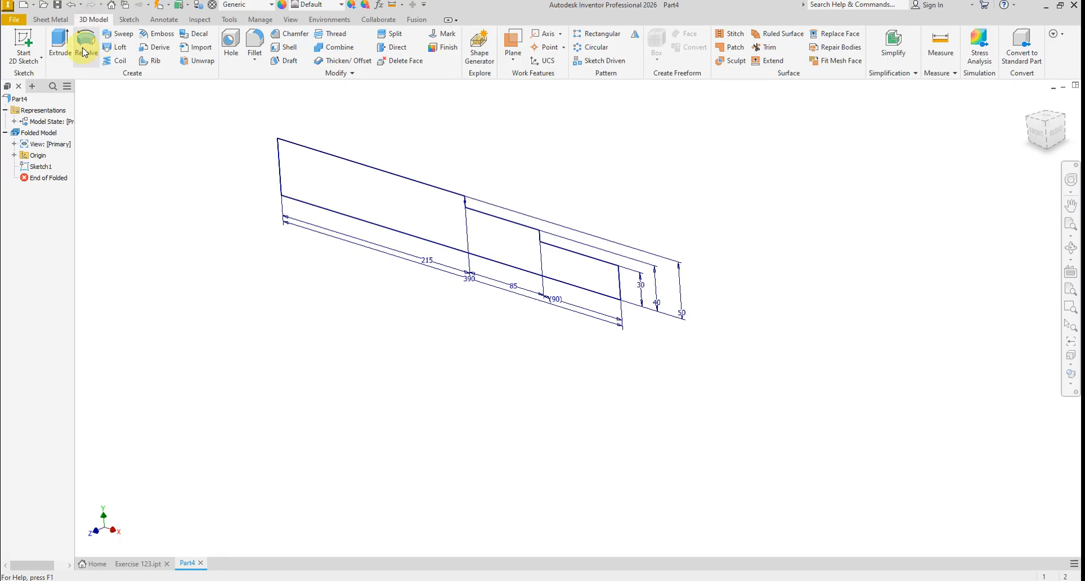
{"action": "left_click", "coordinate": [83, 52]}
{"action": "left_click", "coordinate": [430, 241]}
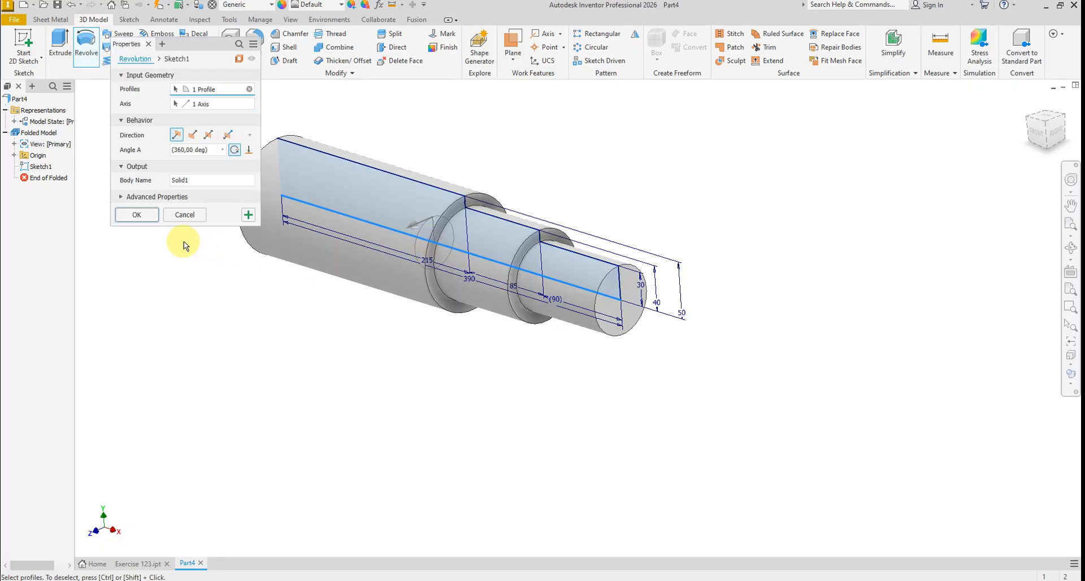
{"action": "left_click", "coordinate": [136, 220]}
- Assign the Stainless Steel material from the Inventor Material Library to the part
{"action": "left_click", "coordinate": [252, 6]}
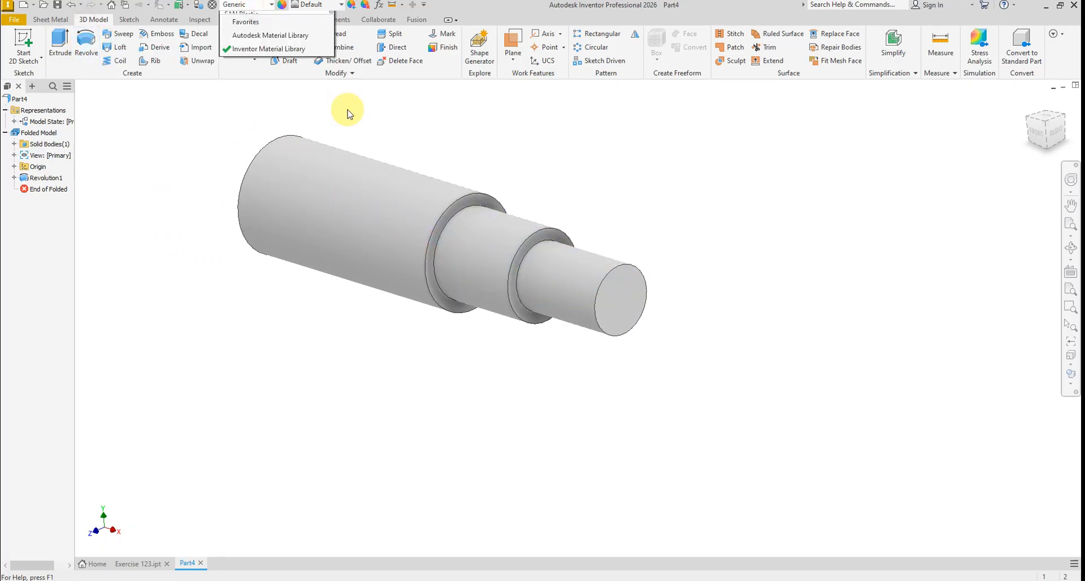
{"action": "scroll", "coordinate": [327, 274], "scroll_direction": "down", "scroll_amount": 2}
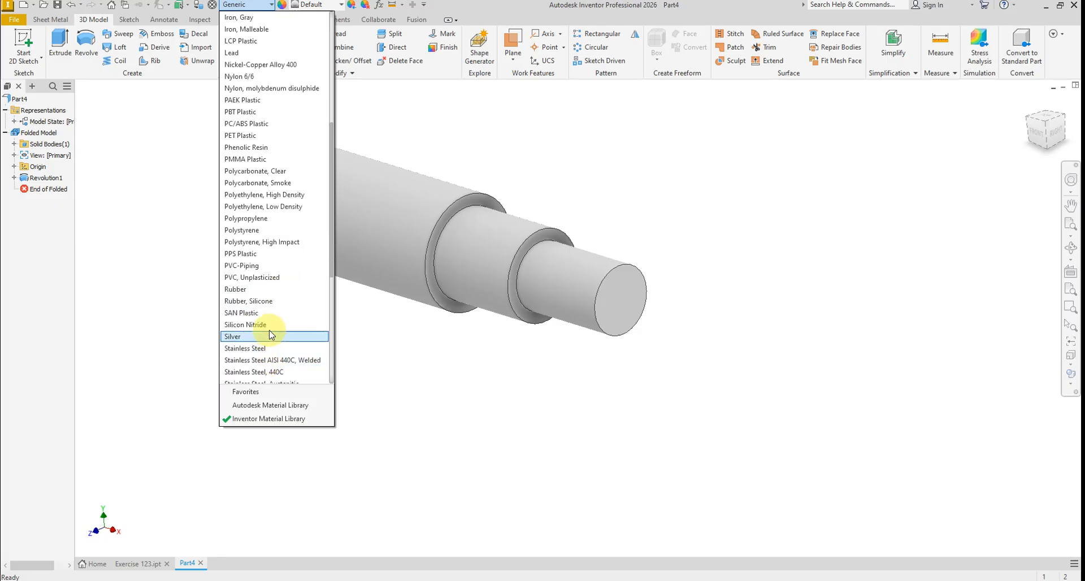
{"action": "scroll", "coordinate": [282, 277], "scroll_direction": "down", "scroll_amount": 3}
{"action": "left_click", "coordinate": [273, 242]}
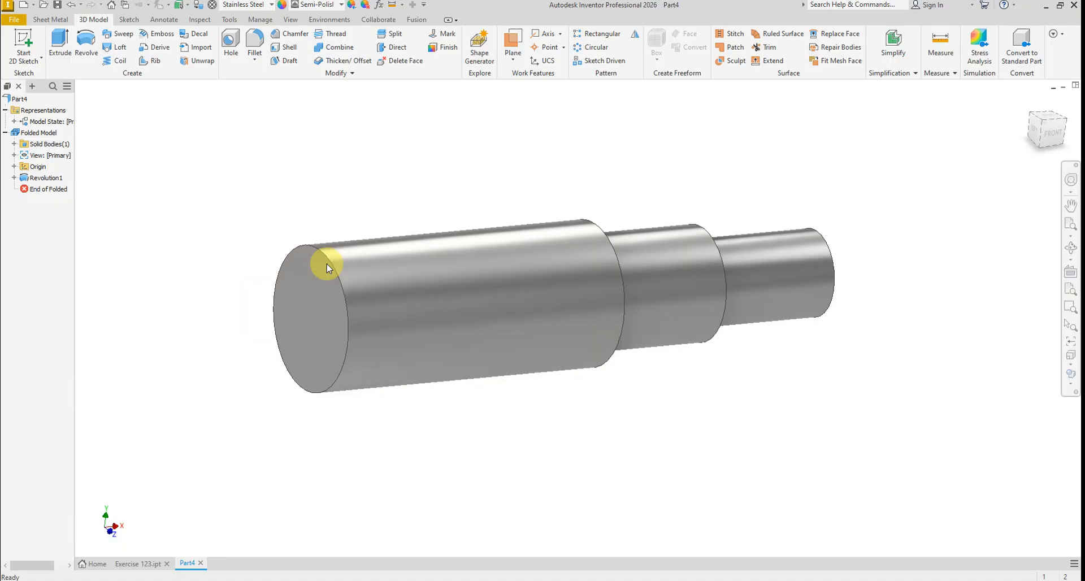
- Start a sketch on the end face of the shaft's largest section and draw a larger circle concentric with the shaft
{"action": "left_click", "coordinate": [378, 313]}
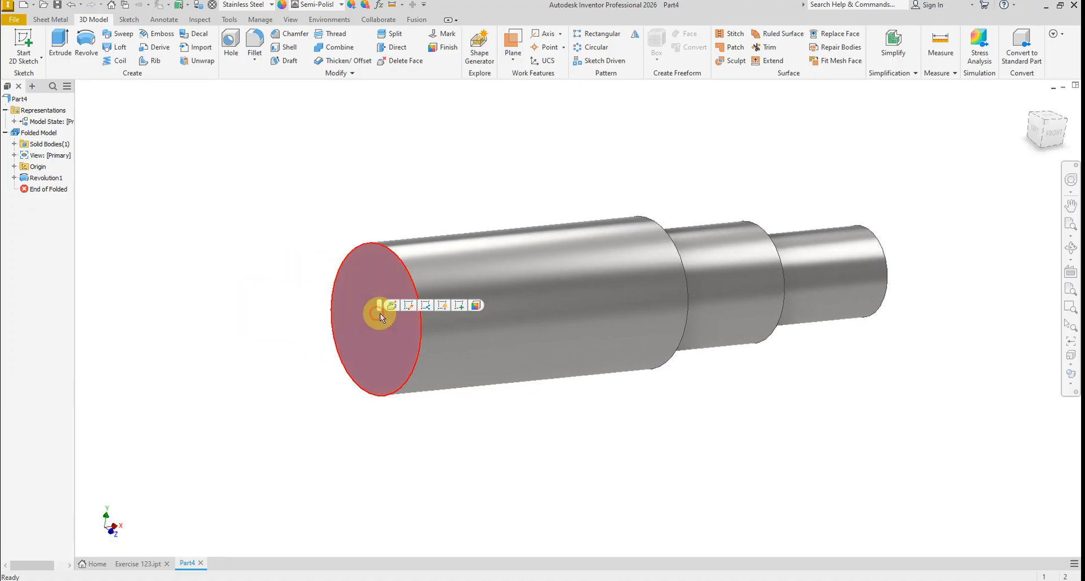
{"action": "left_click", "coordinate": [459, 305]}
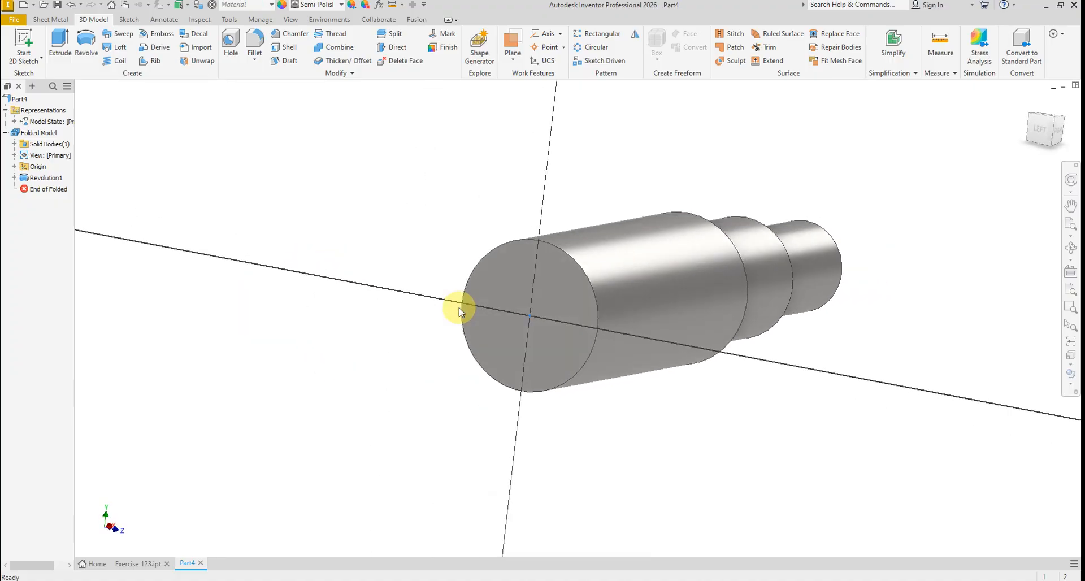
{"action": "left_click", "coordinate": [86, 40]}
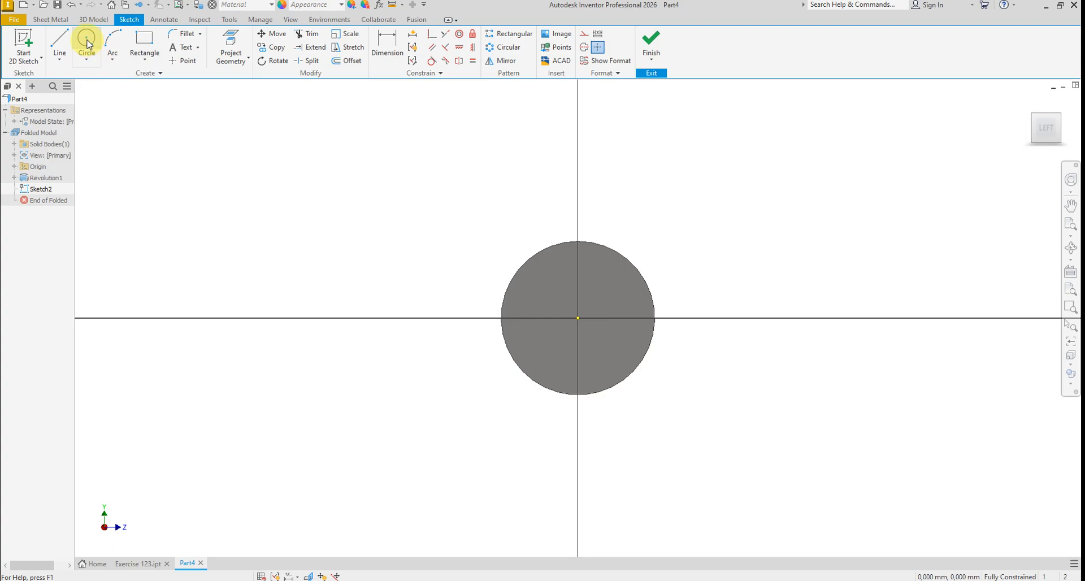
{"action": "left_click", "coordinate": [578, 319]}
{"action": "left_click", "coordinate": [712, 207]}
{"action": "right_click", "coordinate": [784, 256]}
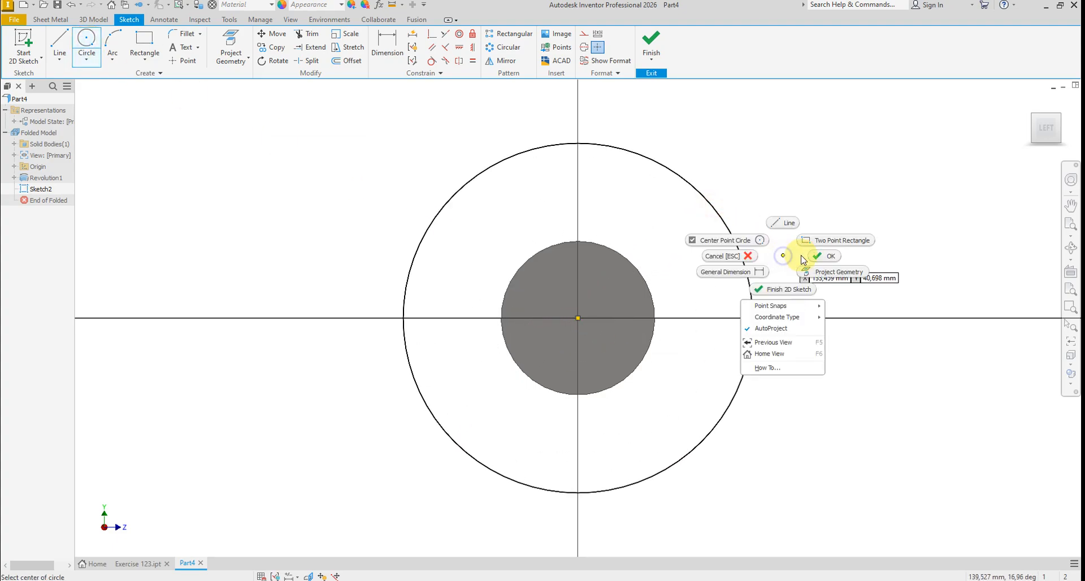
{"action": "left_click", "coordinate": [827, 257]}
- Switch to the EXERCISE 123.PNG drawing, examine the crank web's dimensions in the left and front views, and return to the Inventor sketch
{"action": "left_click", "coordinate": [487, 580]}
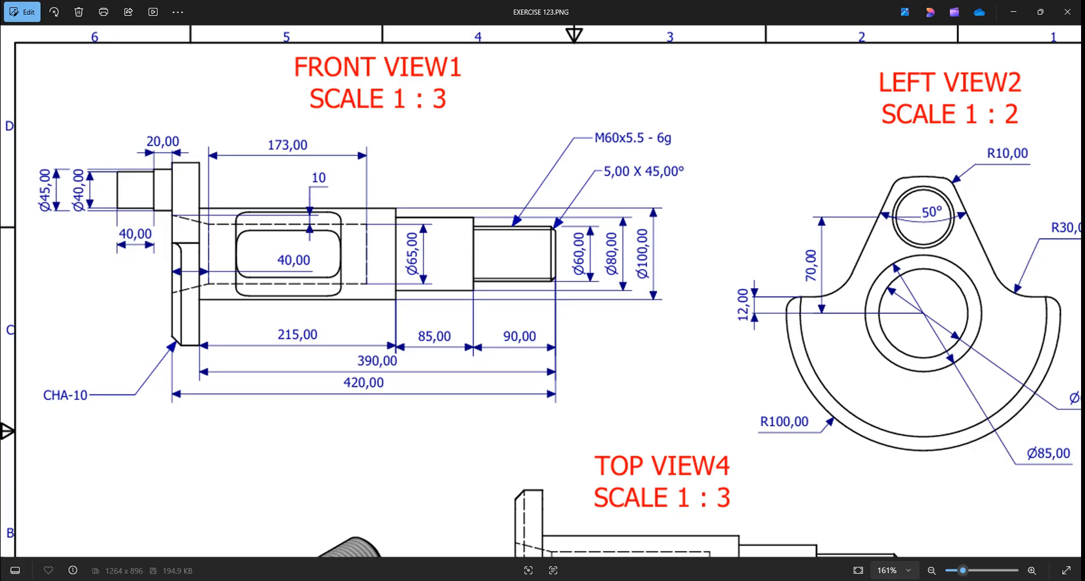
{"action": "scroll", "coordinate": [562, 282], "scroll_direction": "down", "scroll_amount": 4}
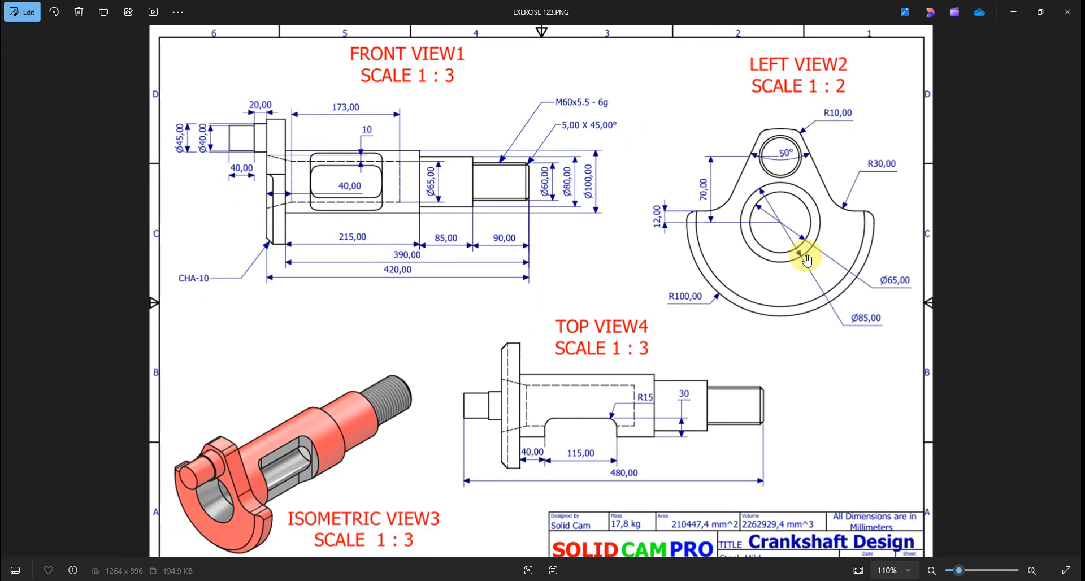
{"action": "scroll", "coordinate": [762, 247], "scroll_direction": "up", "scroll_amount": 2}
{"action": "scroll", "coordinate": [416, 335], "scroll_direction": "up", "scroll_amount": 1}
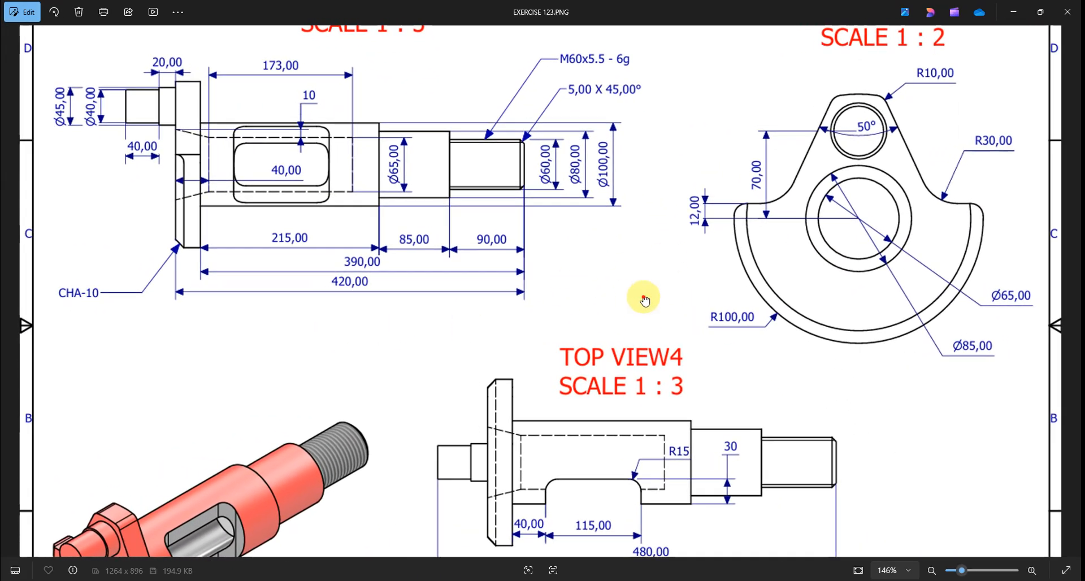
{"action": "left_click_drag", "start_coordinate": [644, 301], "coordinate": [390, 343]}
{"action": "scroll", "coordinate": [1056, 297], "scroll_direction": "up", "scroll_amount": 3}
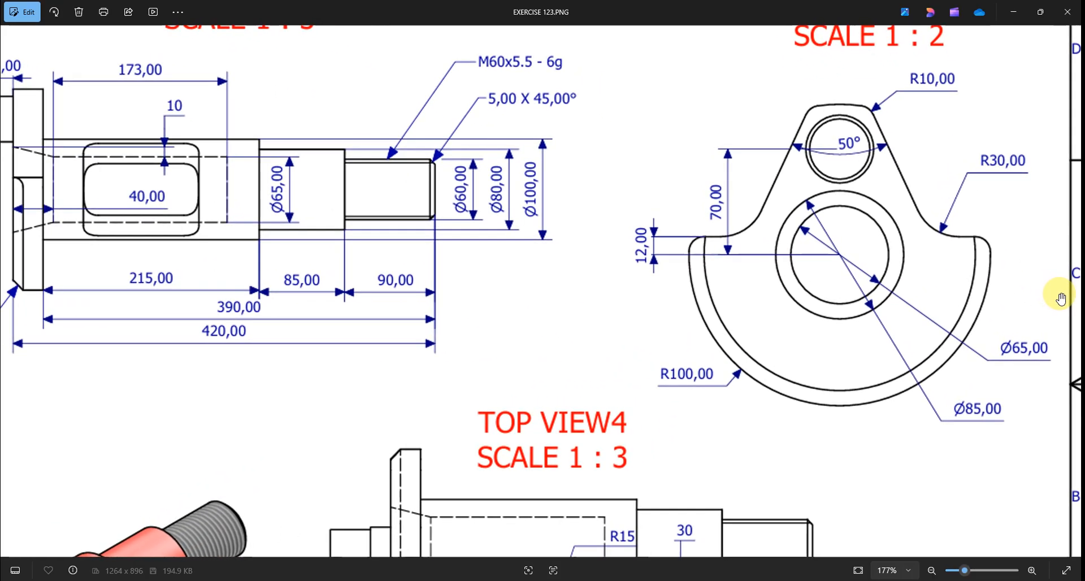
{"action": "scroll", "coordinate": [1013, 303], "scroll_direction": "down", "scroll_amount": 1}
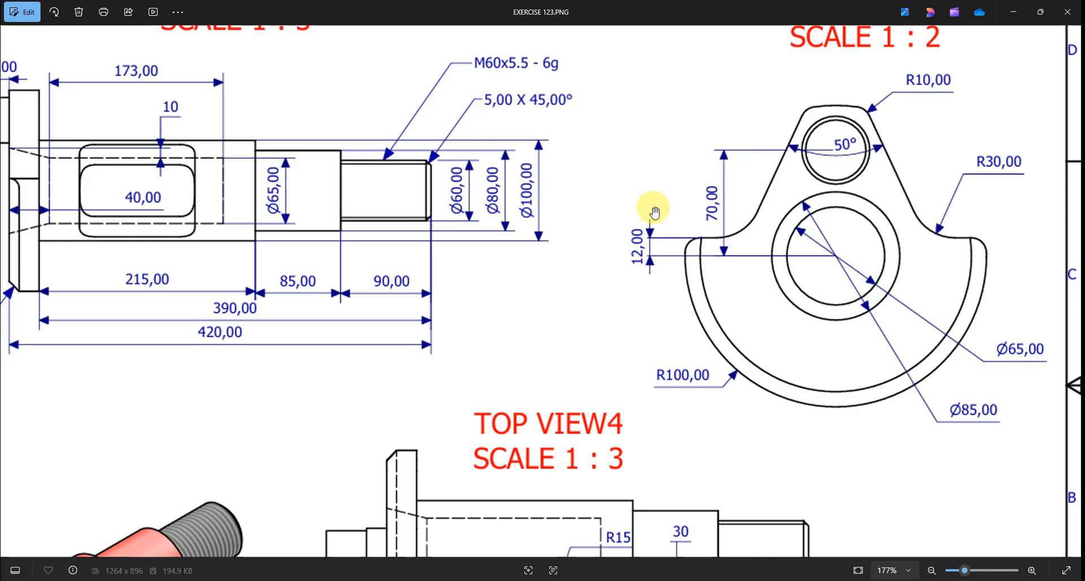
{"action": "scroll", "coordinate": [649, 213], "scroll_direction": "down", "scroll_amount": 3}
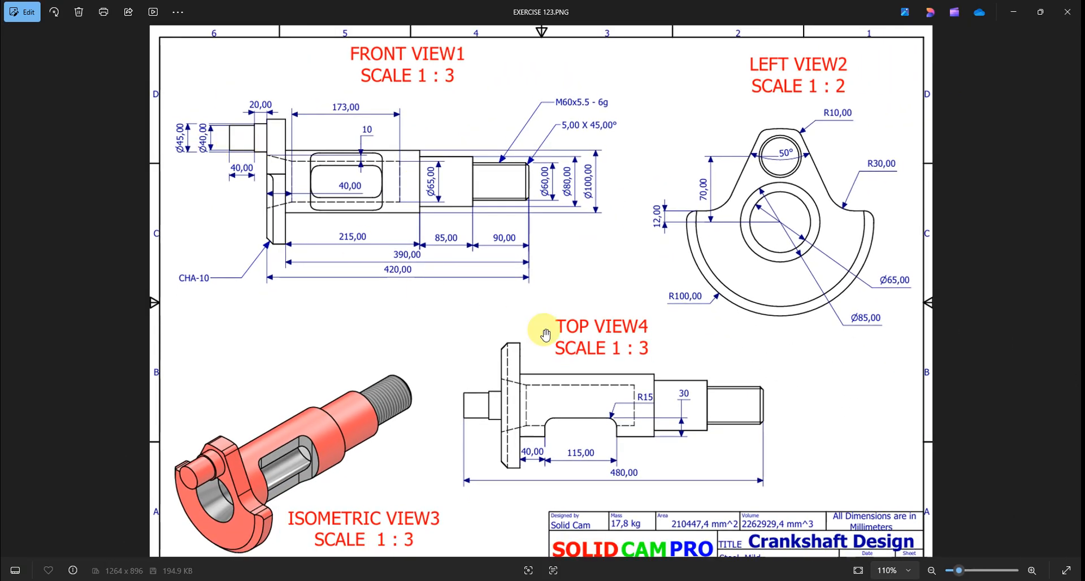
{"action": "scroll", "coordinate": [838, 198], "scroll_direction": "up", "scroll_amount": 3}
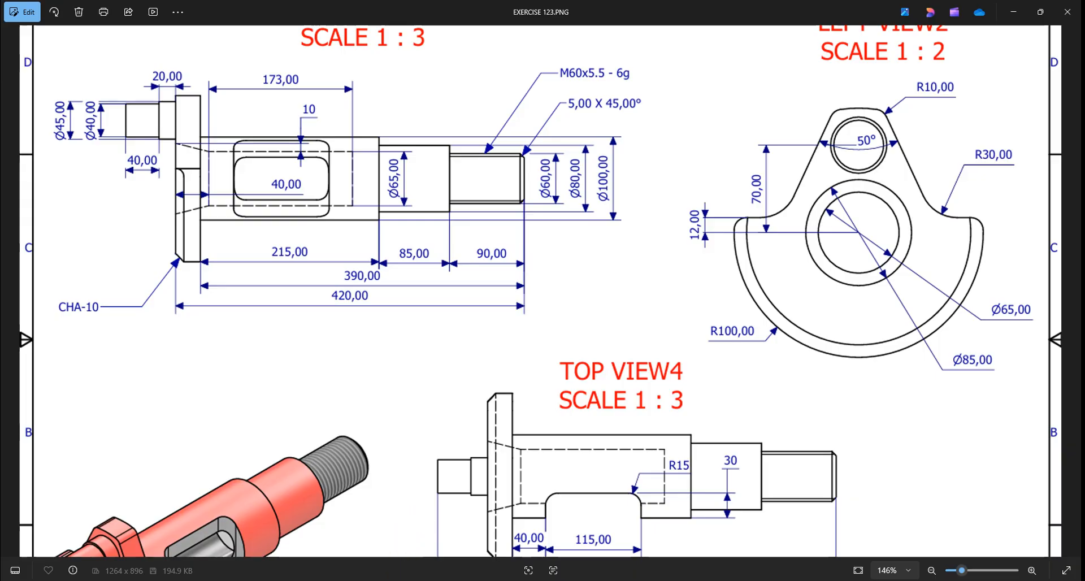
{"action": "key", "text": "alt+Tab"}
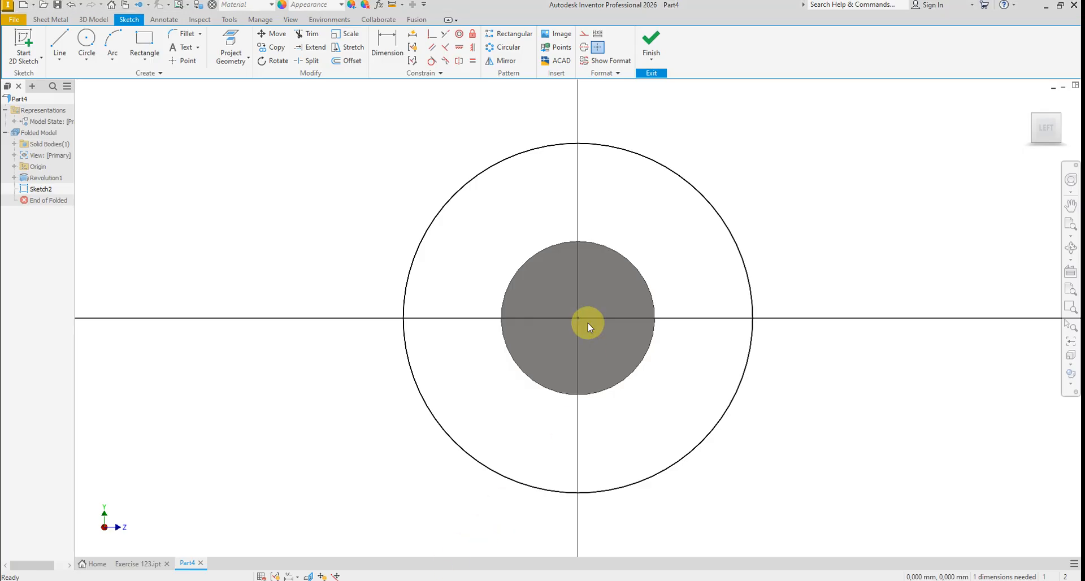
- Draw a vertical line from the circle's centre up to its top and convert it to construction geometry
{"action": "left_click", "coordinate": [59, 42]}
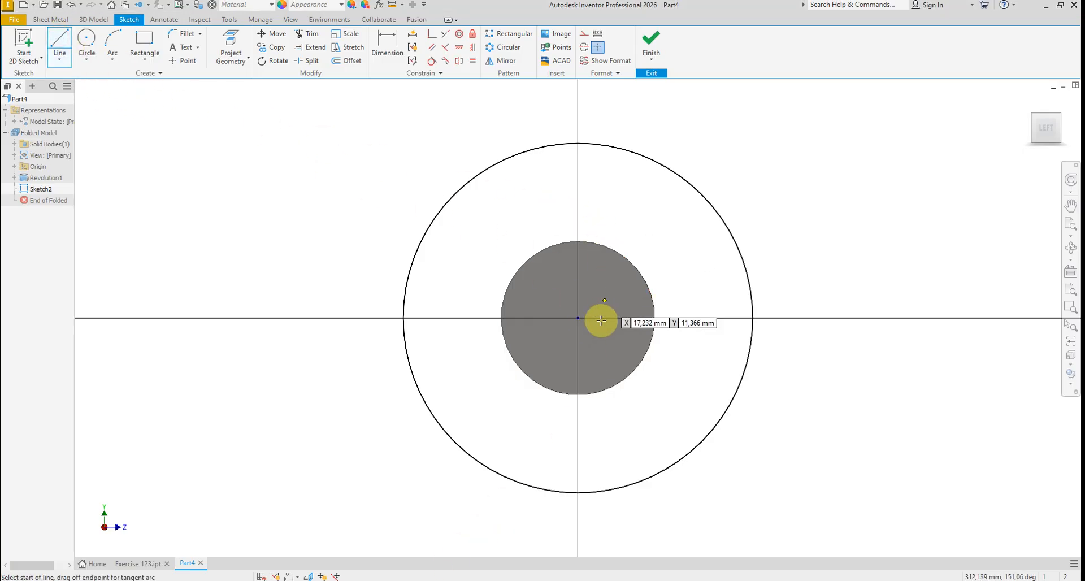
{"action": "left_click", "coordinate": [578, 318]}
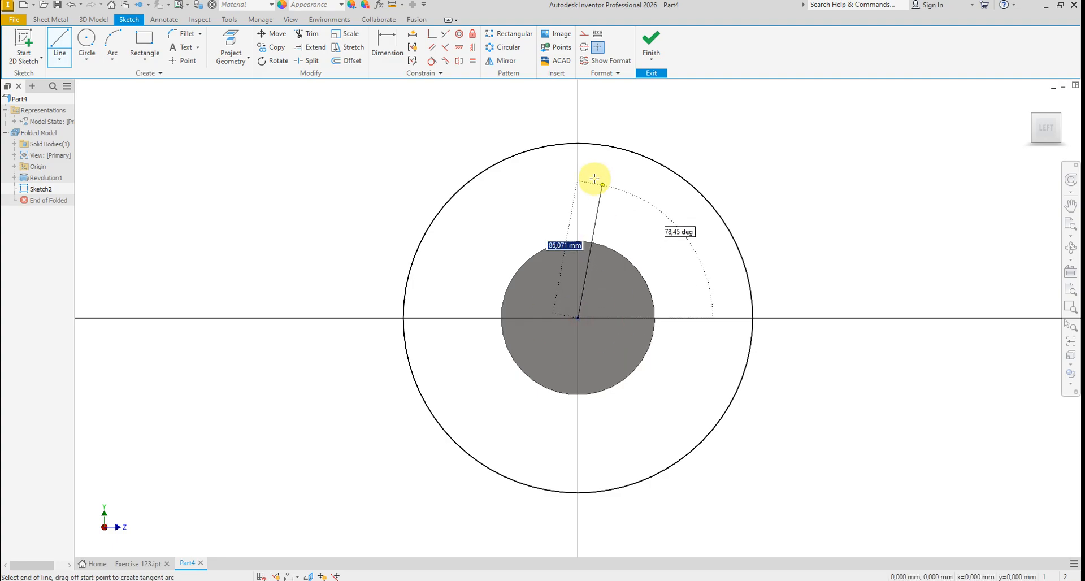
{"action": "left_click", "coordinate": [578, 144]}
{"action": "right_click", "coordinate": [702, 157]}
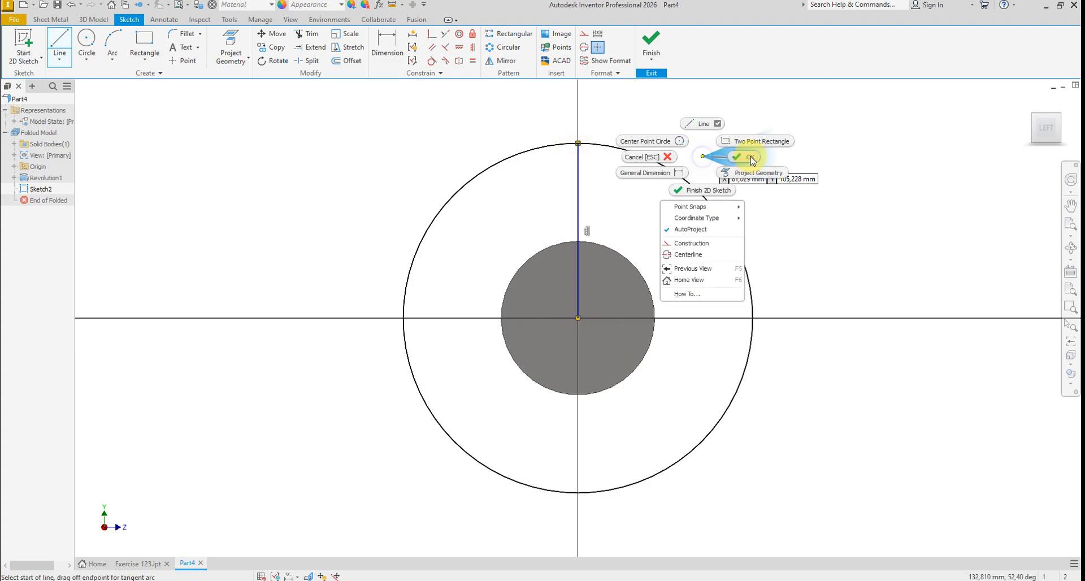
{"action": "left_click", "coordinate": [752, 156]}
{"action": "right_click", "coordinate": [589, 210]}
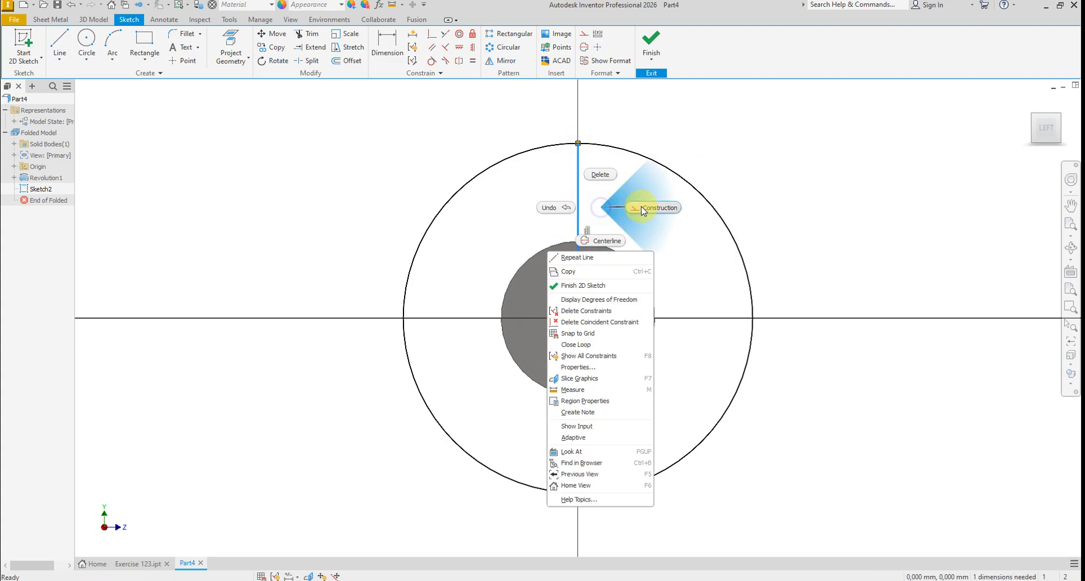
{"action": "left_click", "coordinate": [643, 214]}
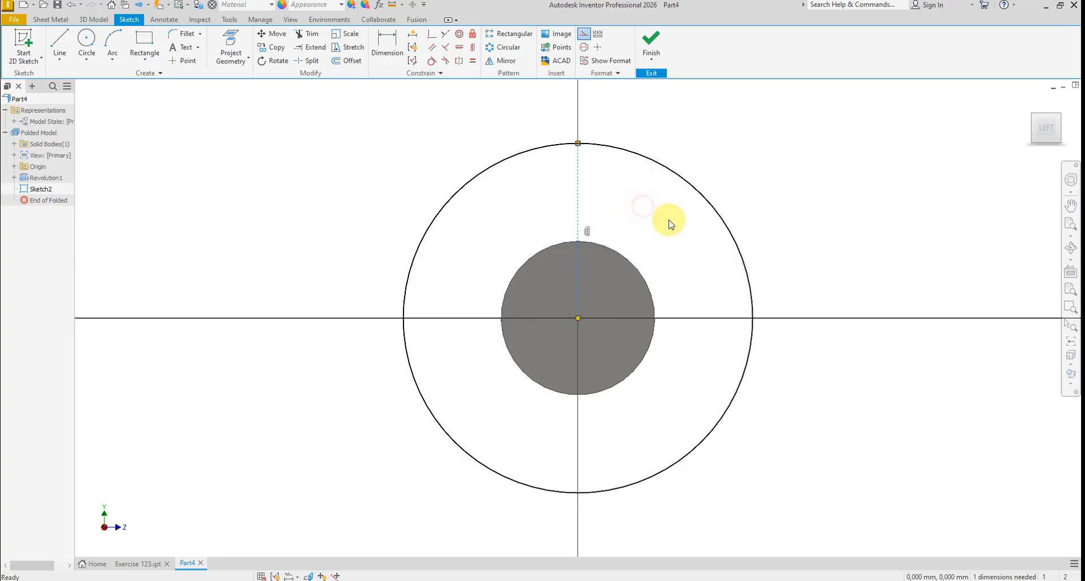
{"action": "left_click", "coordinate": [59, 46]}
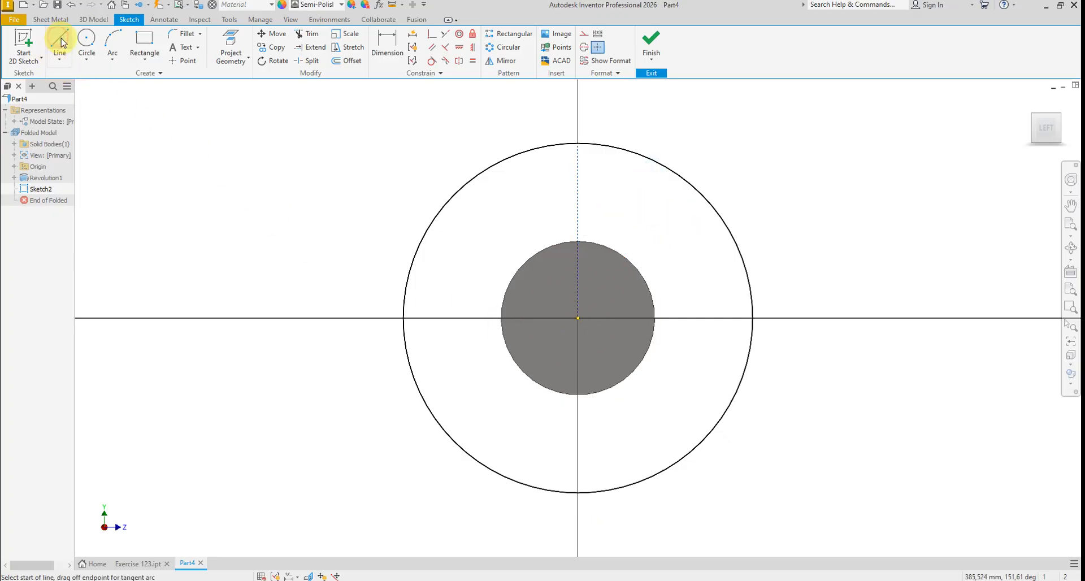
{"action": "left_click", "coordinate": [531, 151]}
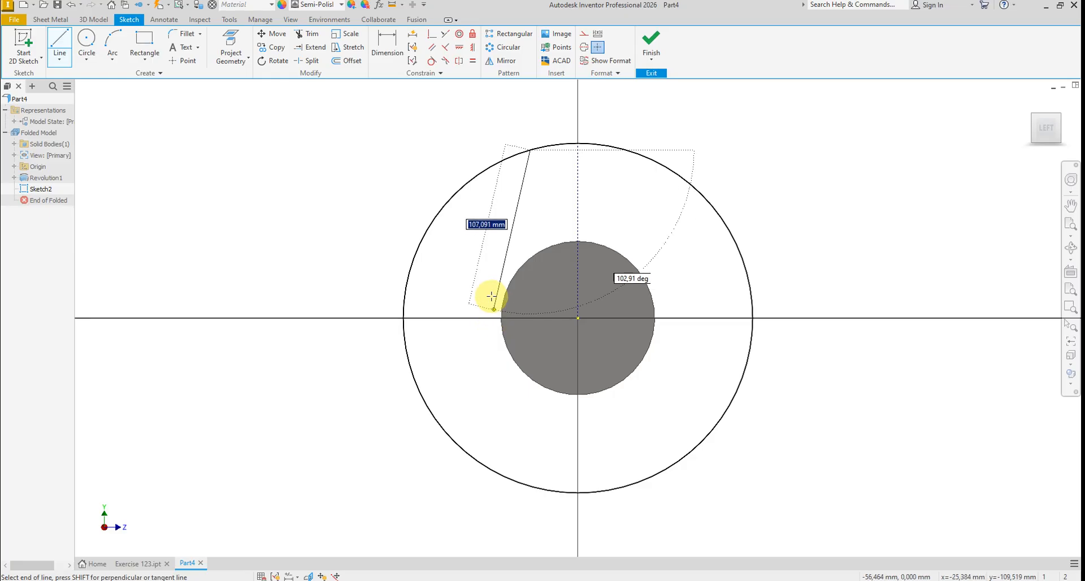
{"action": "right_click", "coordinate": [490, 291]}
{"action": "left_click", "coordinate": [527, 290]}
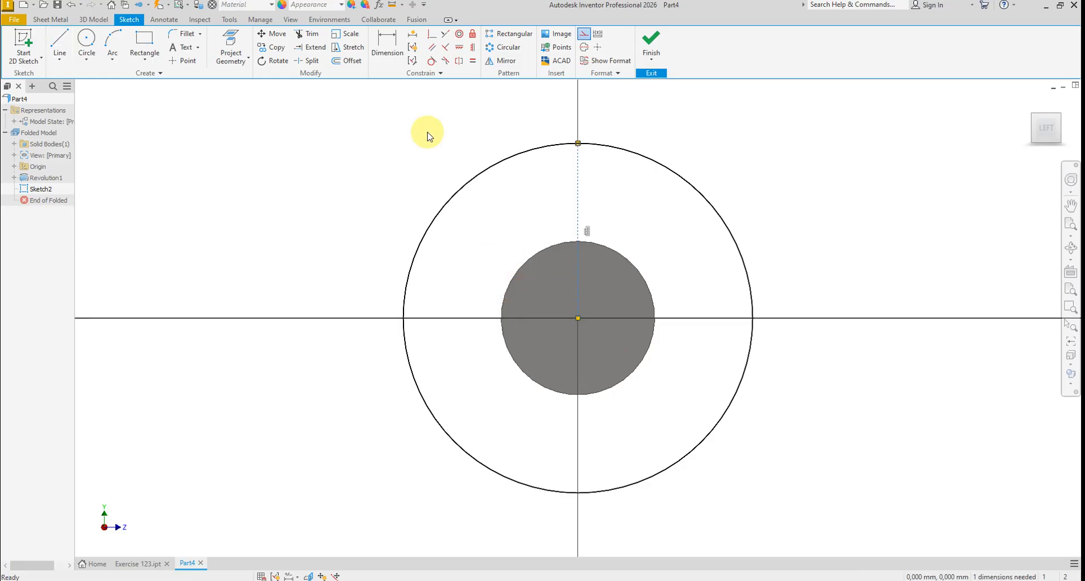
- Dimension the large outer circle's diameter and set it to 200 mm
{"action": "left_click", "coordinate": [396, 56]}
{"action": "left_click", "coordinate": [457, 444]}
{"action": "left_click", "coordinate": [440, 464]}
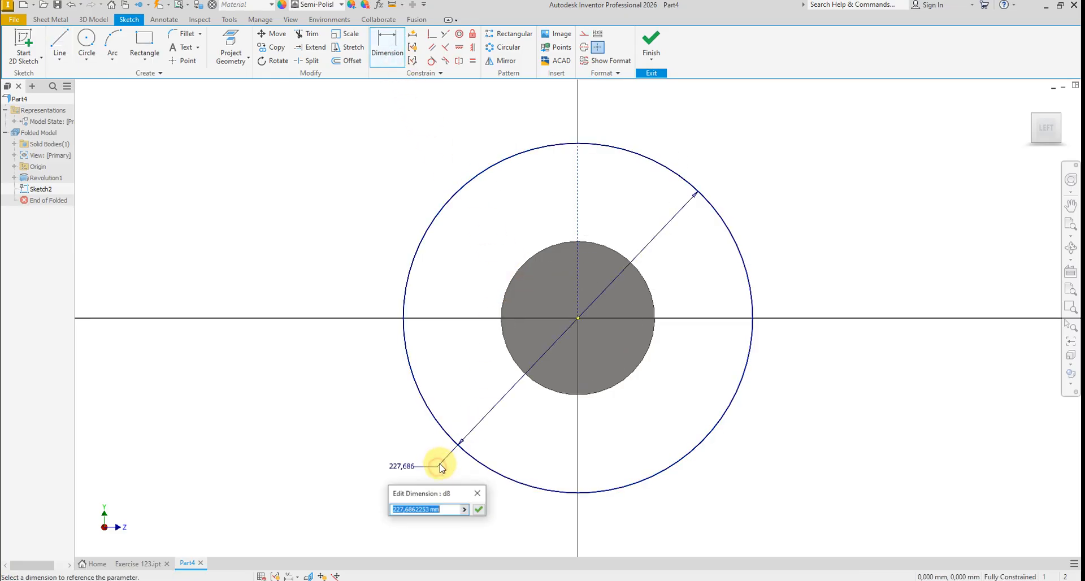
{"action": "type", "text": "200"}
{"action": "key", "text": "Return"}
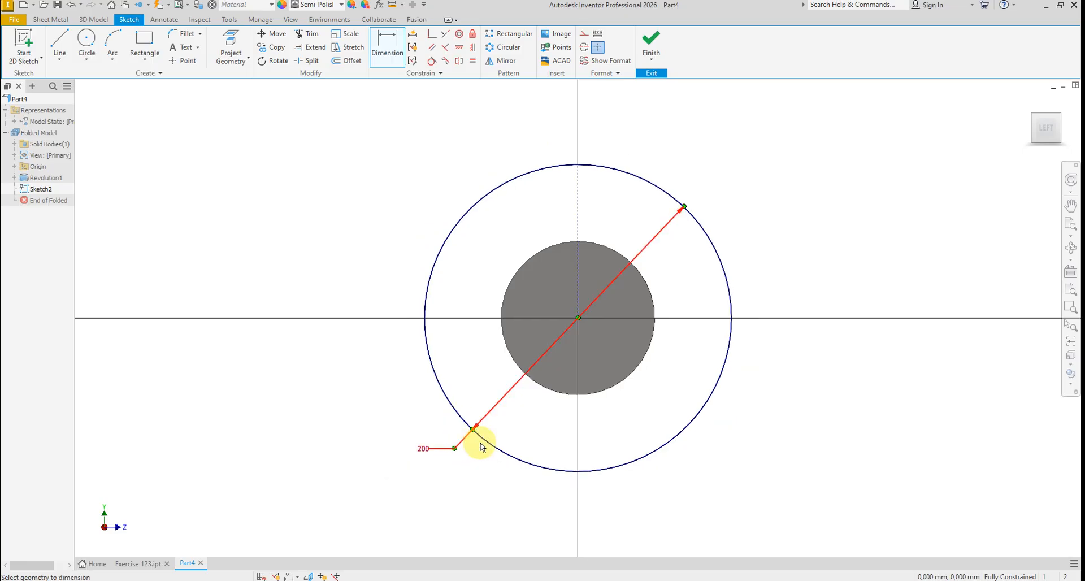
- Draw a slanted line from the circle's upper-left arc down beside the shaft, continued by a horizontal line out to the circle's left side
{"action": "right_click", "coordinate": [359, 177]}
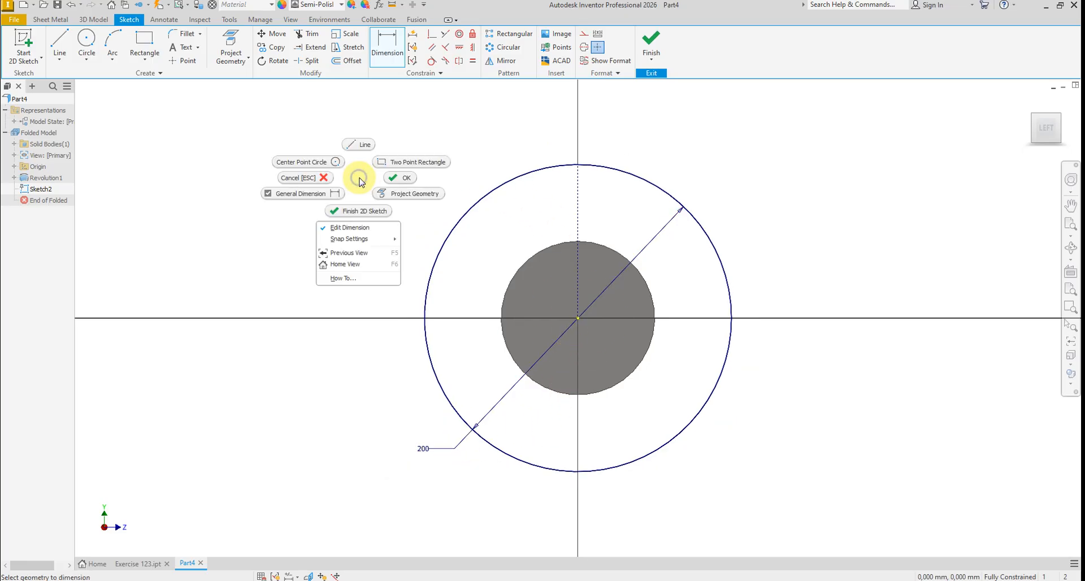
{"action": "left_click", "coordinate": [364, 148]}
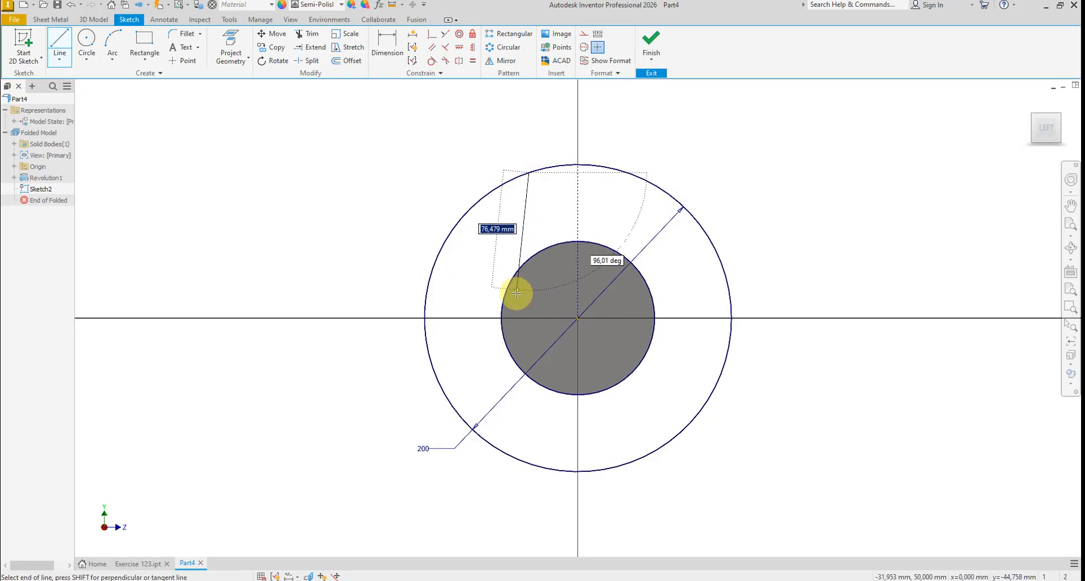
{"action": "left_click", "coordinate": [484, 307]}
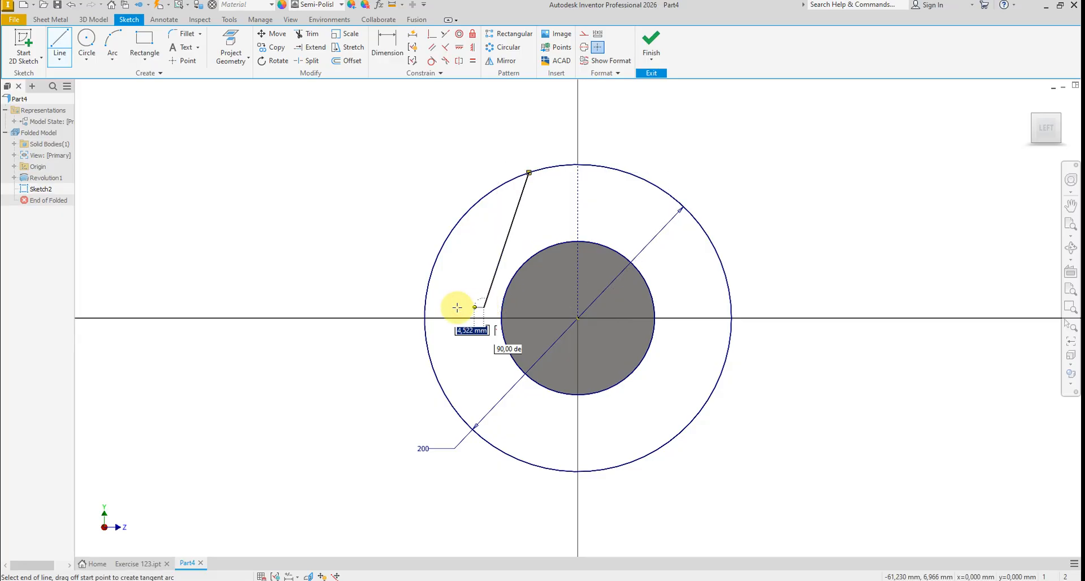
{"action": "double_click", "coordinate": [424, 307]}
{"action": "left_click", "coordinate": [607, 167]}
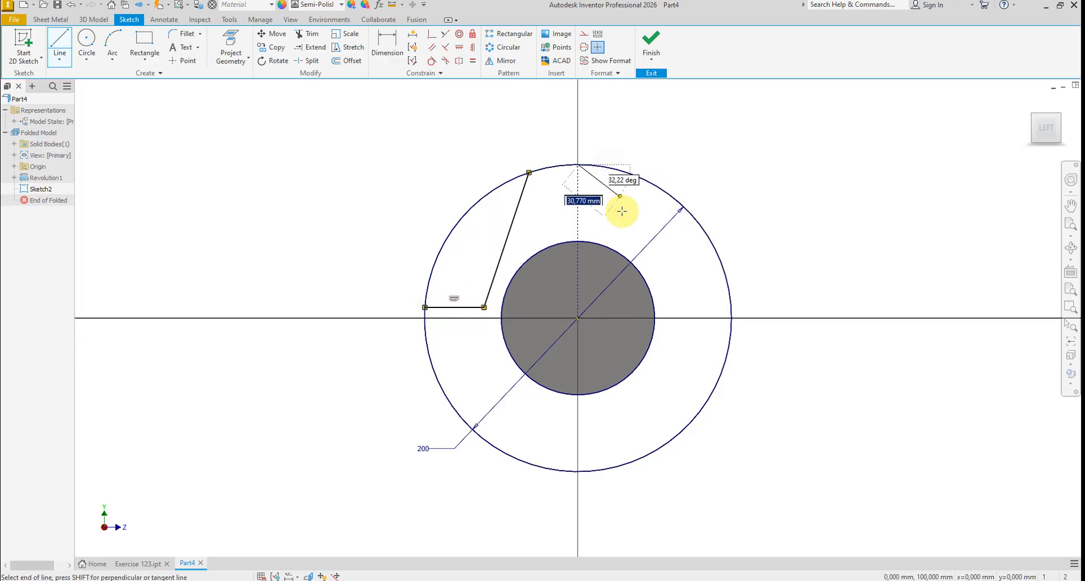
{"action": "right_click", "coordinate": [605, 206]}
{"action": "left_click", "coordinate": [640, 208]}
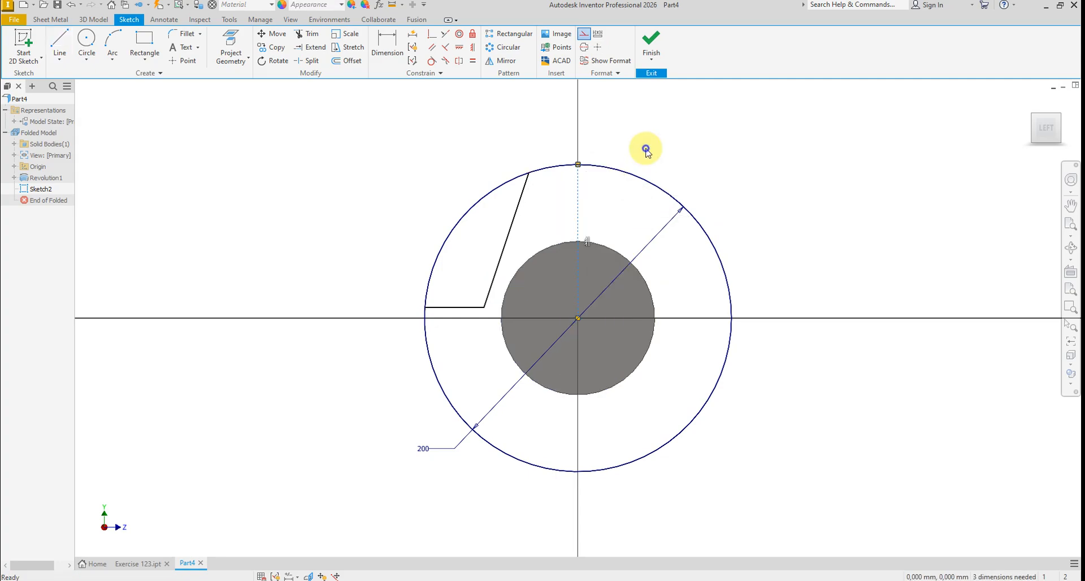
- Draw a matching slanted line from the circle's upper-right arc down beside the shaft, continued by a horizontal line out to the circle's right side
{"action": "right_click", "coordinate": [643, 149]}
{"action": "left_click", "coordinate": [621, 199]}
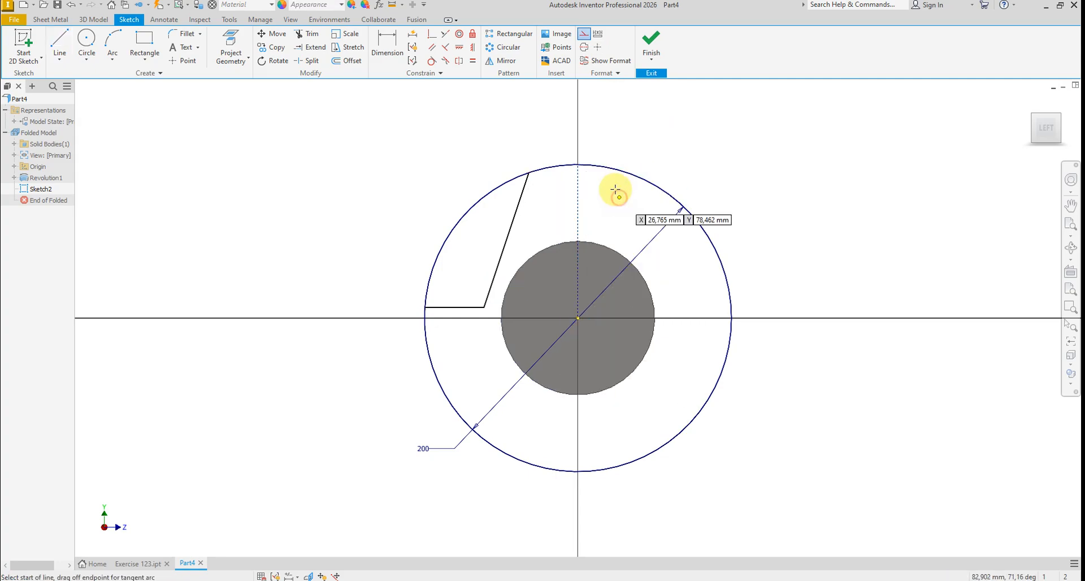
{"action": "left_click", "coordinate": [612, 168]}
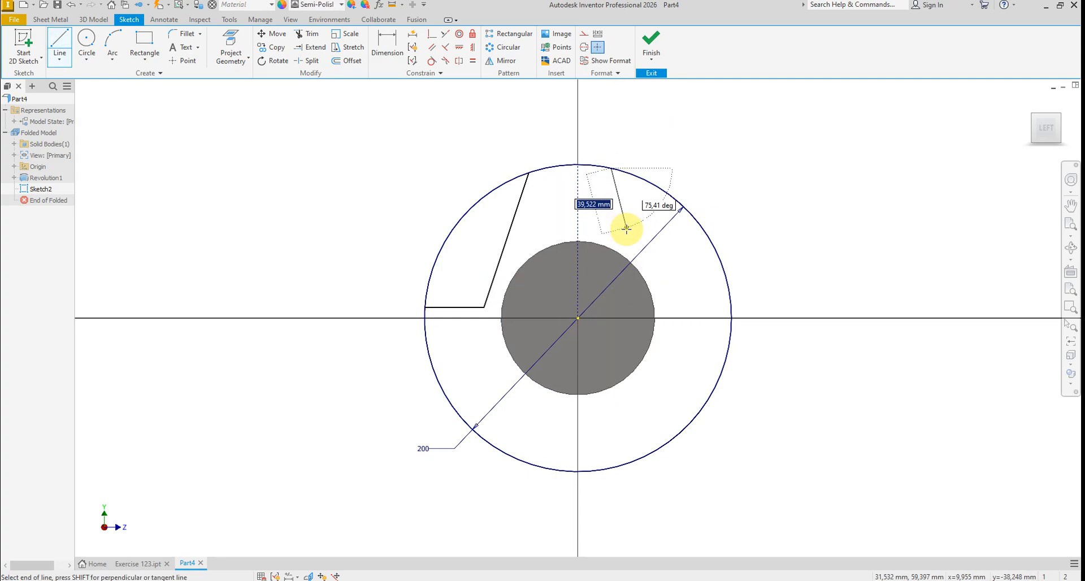
{"action": "left_click", "coordinate": [661, 301]}
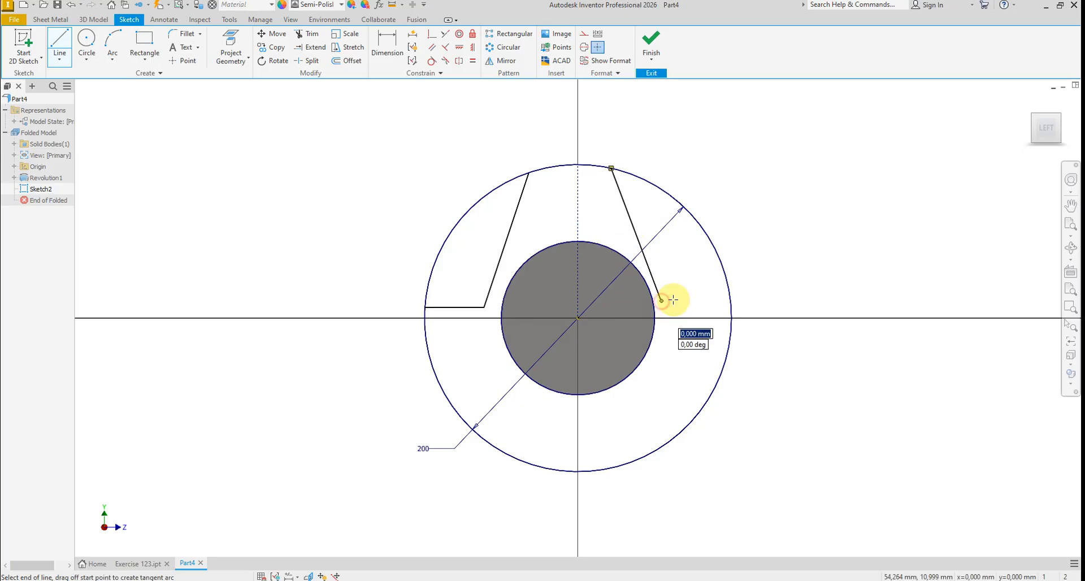
{"action": "left_click", "coordinate": [731, 300]}
{"action": "right_click", "coordinate": [763, 299]}
{"action": "left_click", "coordinate": [764, 245]}
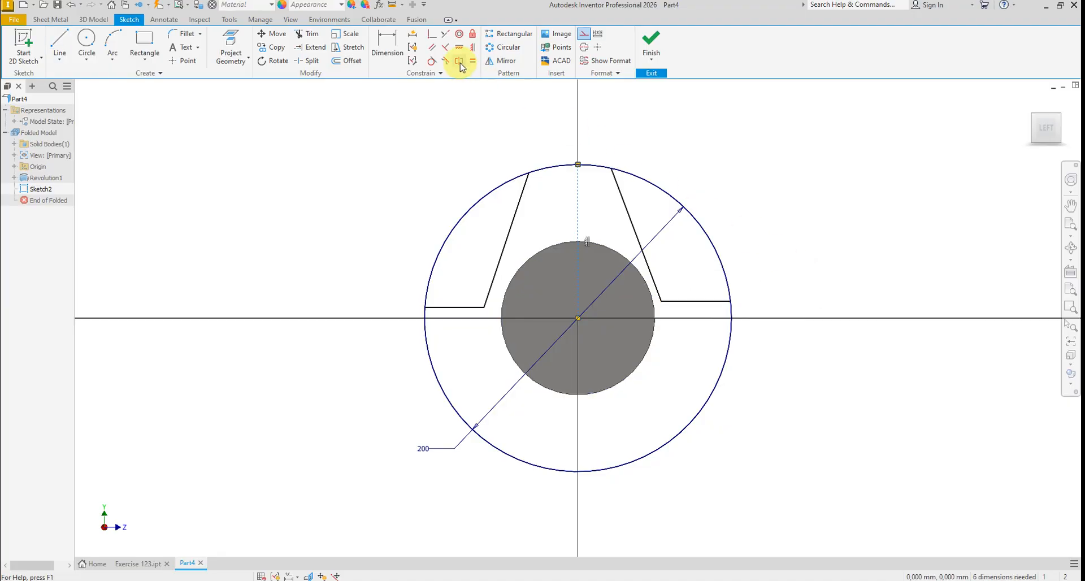
- Make the two slanted lines symmetric about the vertical construction line
{"action": "left_click", "coordinate": [627, 209]}
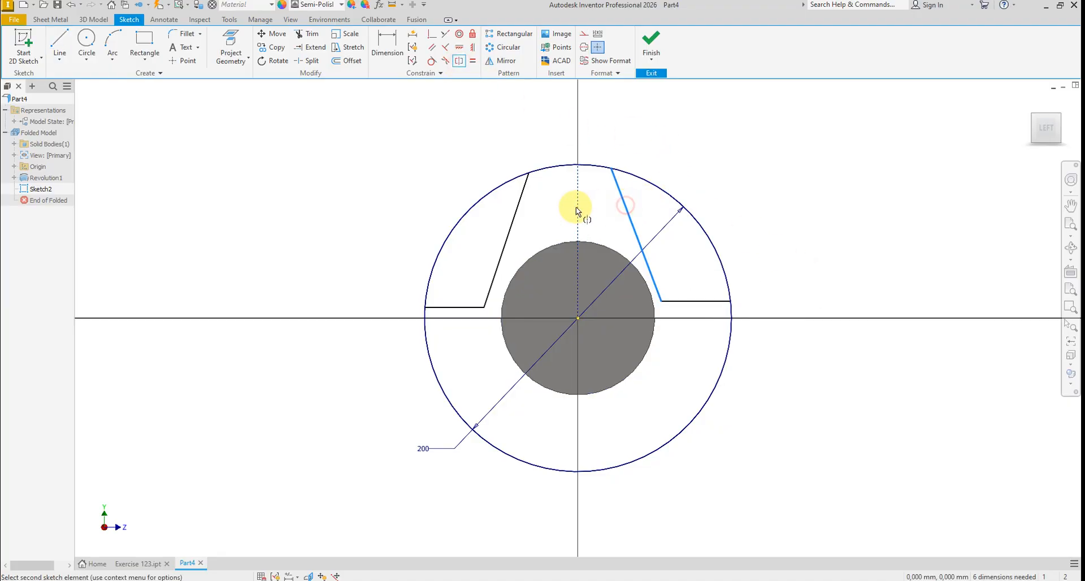
{"action": "left_click", "coordinate": [516, 210]}
{"action": "left_click", "coordinate": [577, 210]}
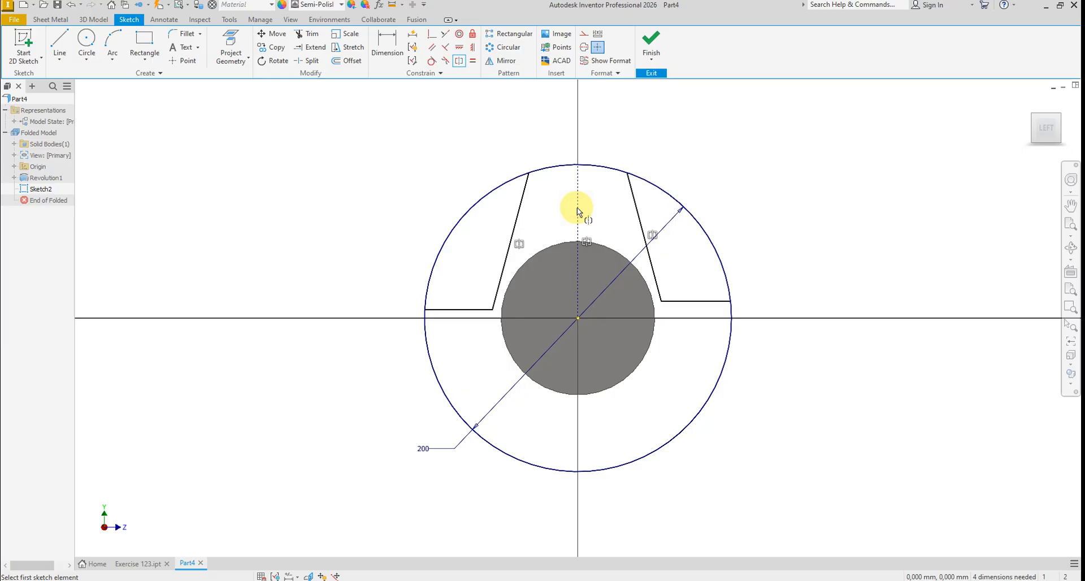
{"action": "right_click", "coordinate": [455, 132]}
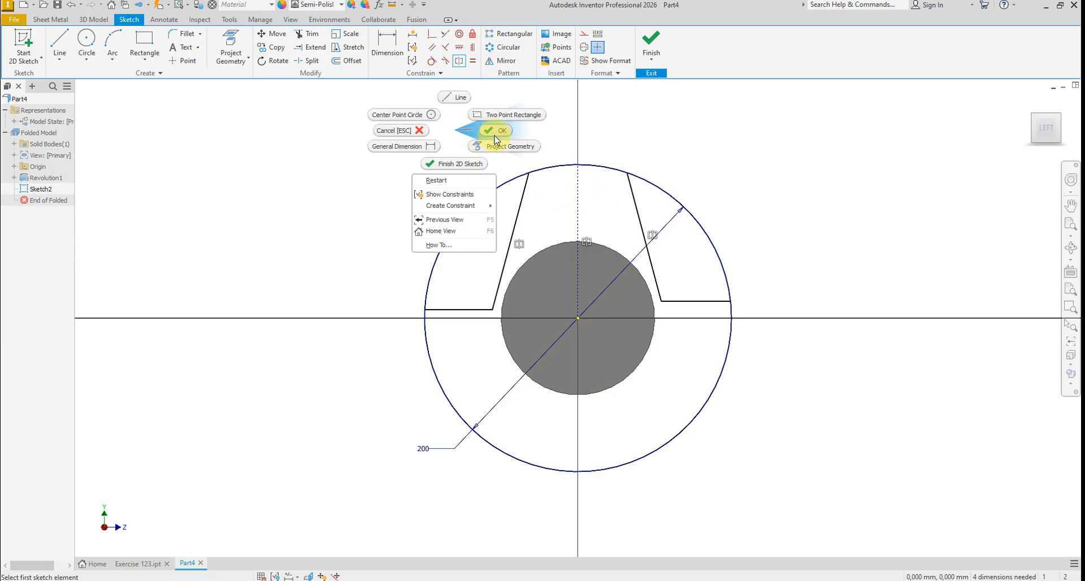
{"action": "left_click", "coordinate": [502, 132]}
- Constrain the lower ends of the two slanted lines to be horizontally aligned with each other
{"action": "left_click", "coordinate": [387, 43]}
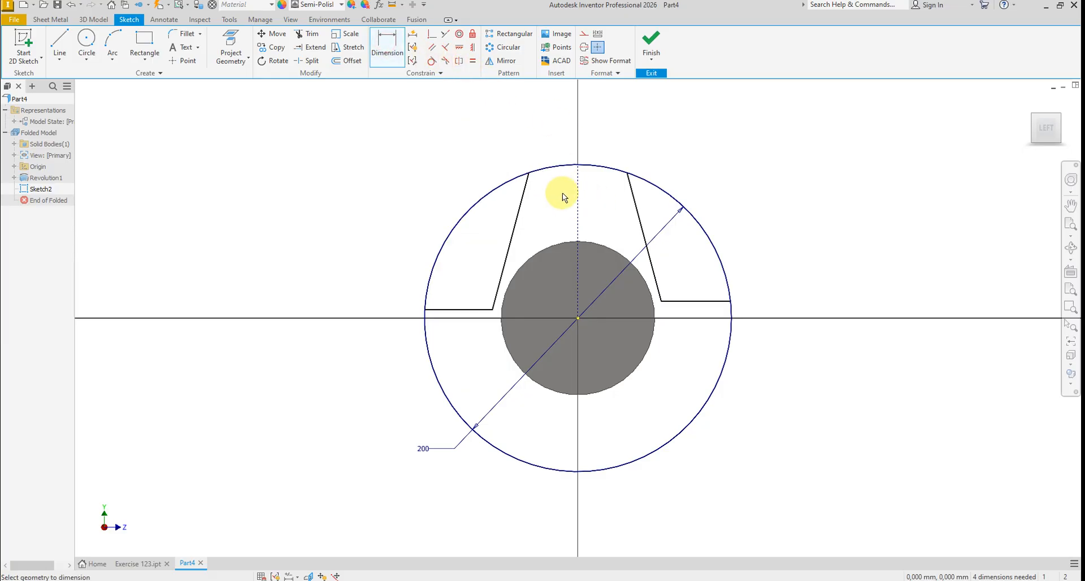
{"action": "left_click", "coordinate": [459, 47]}
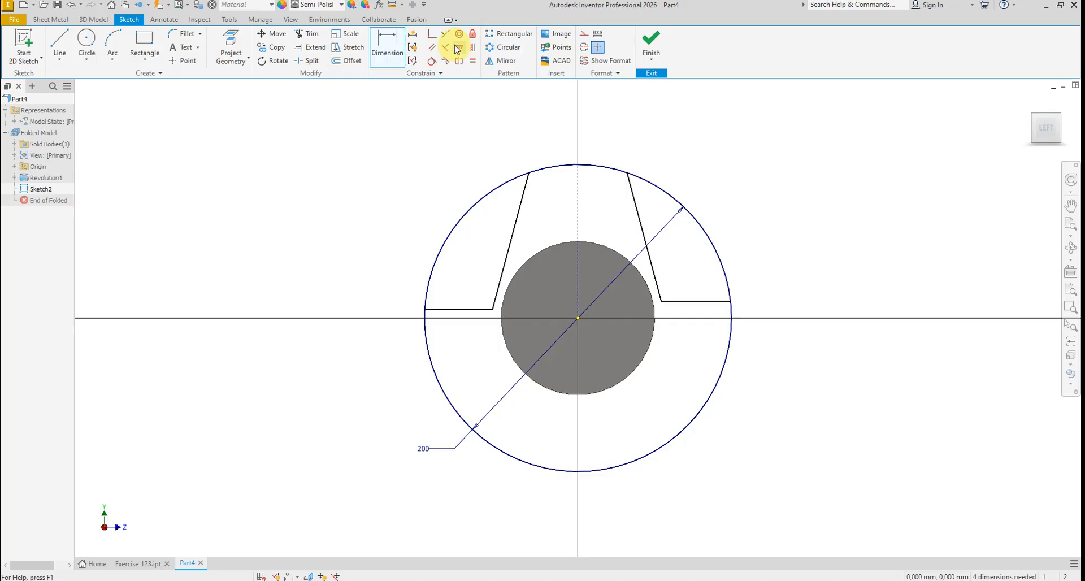
{"action": "left_click", "coordinate": [494, 310]}
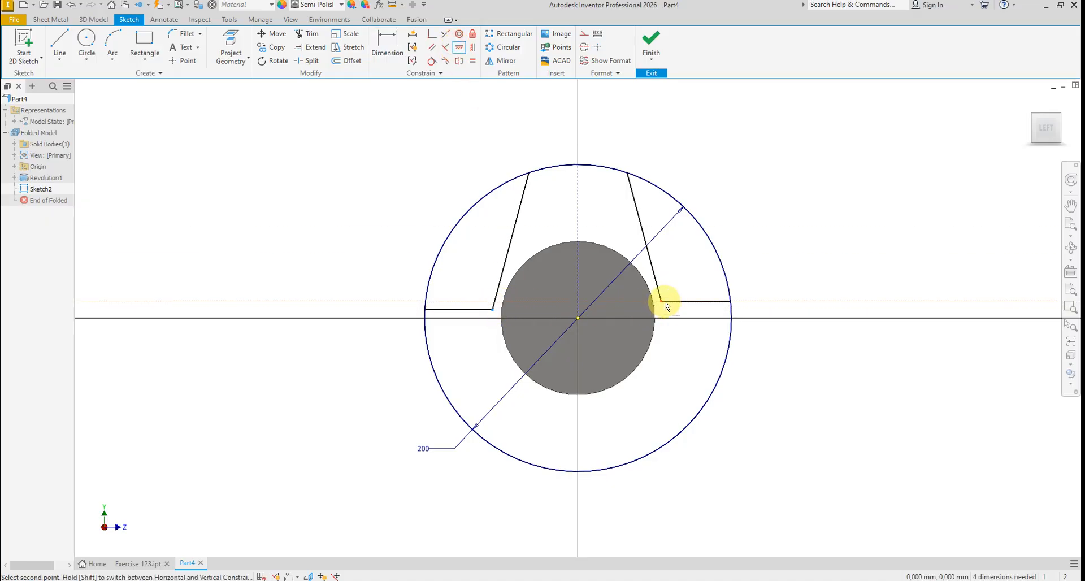
{"action": "left_click", "coordinate": [663, 301]}
{"action": "right_click", "coordinate": [796, 266]}
{"action": "left_click", "coordinate": [817, 265]}
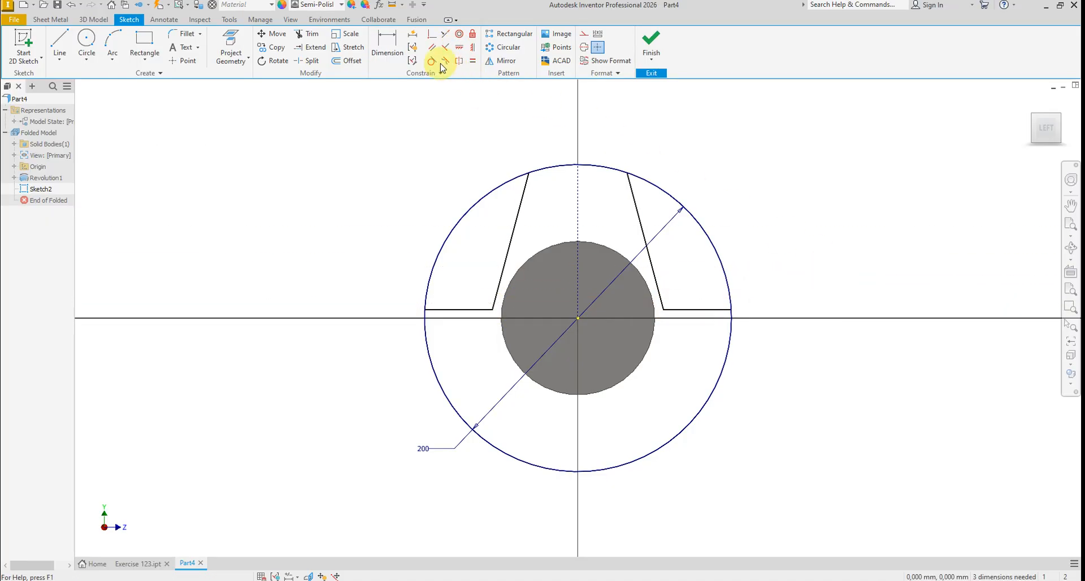
- Dimension the distance between the upper ends of the two slanted lines as 40 mm
{"action": "left_click", "coordinate": [387, 43]}
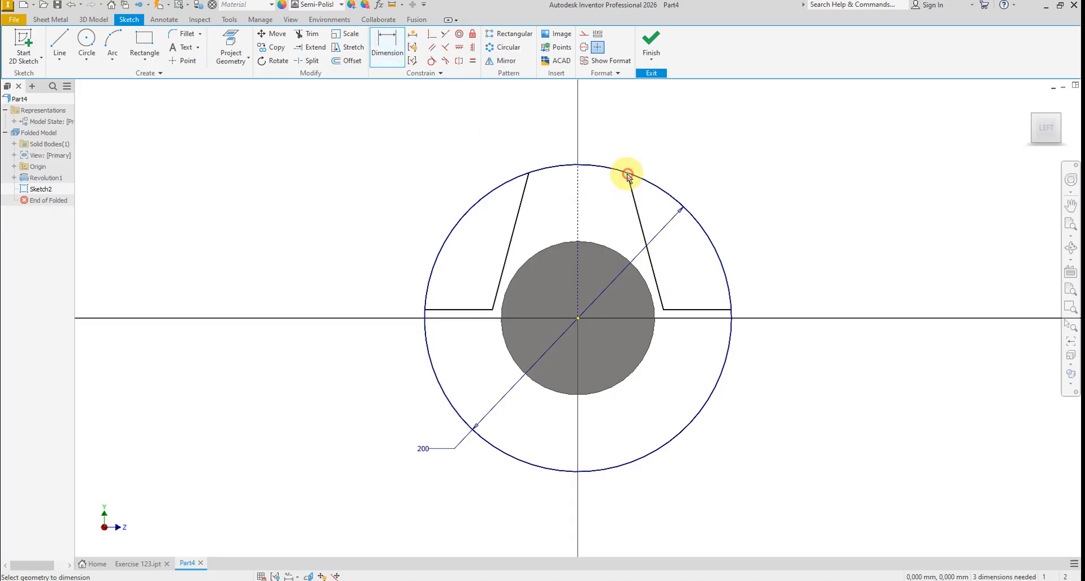
{"action": "left_click", "coordinate": [527, 175]}
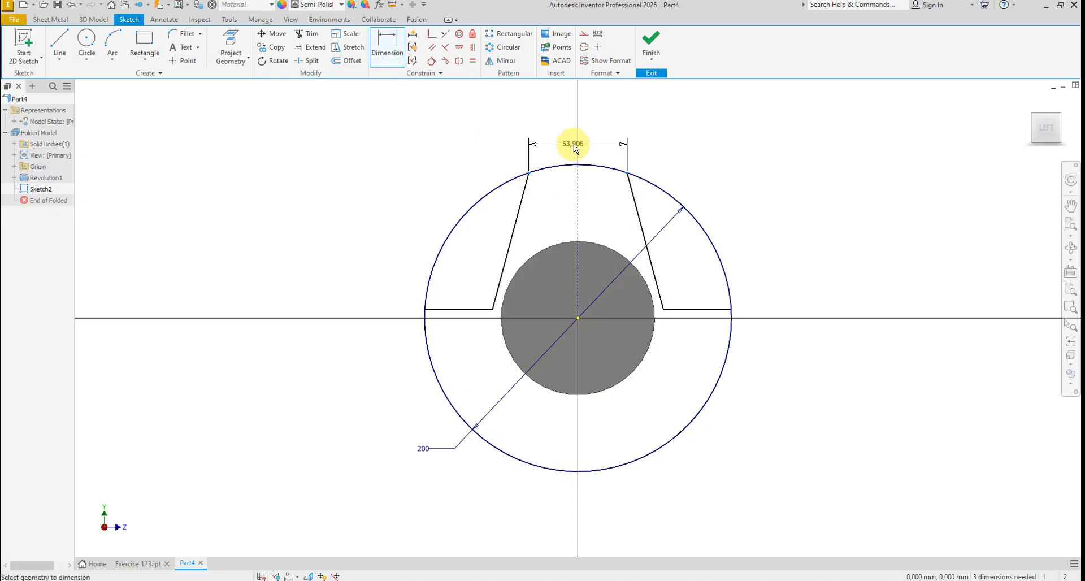
{"action": "left_click", "coordinate": [573, 146]}
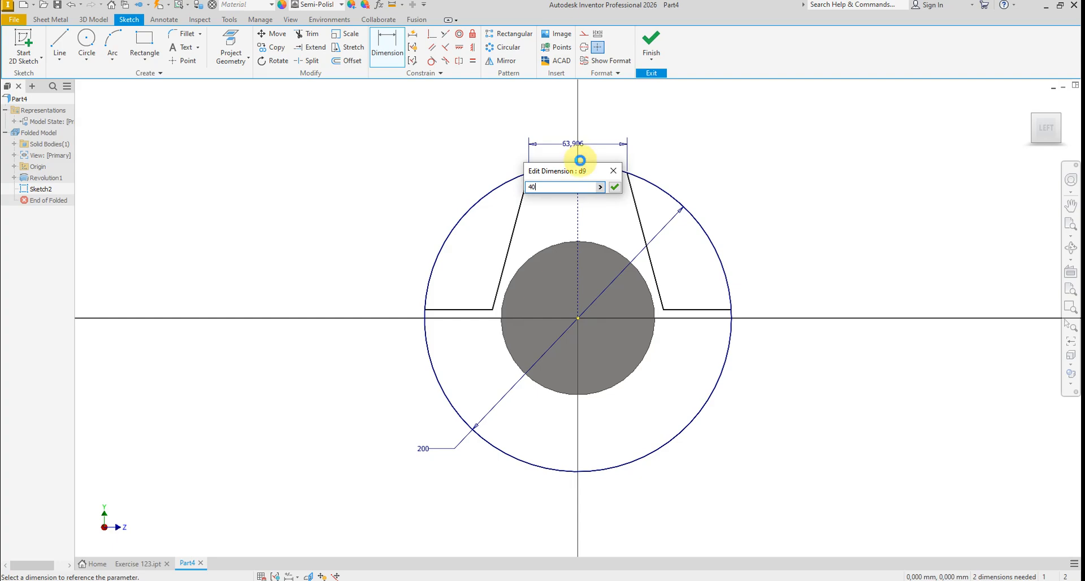
{"action": "type", "text": "40"}
{"action": "left_click", "coordinate": [614, 186]}
- Dimension the angle between the two slanted lines as 50 degrees
{"action": "left_click", "coordinate": [621, 213]}
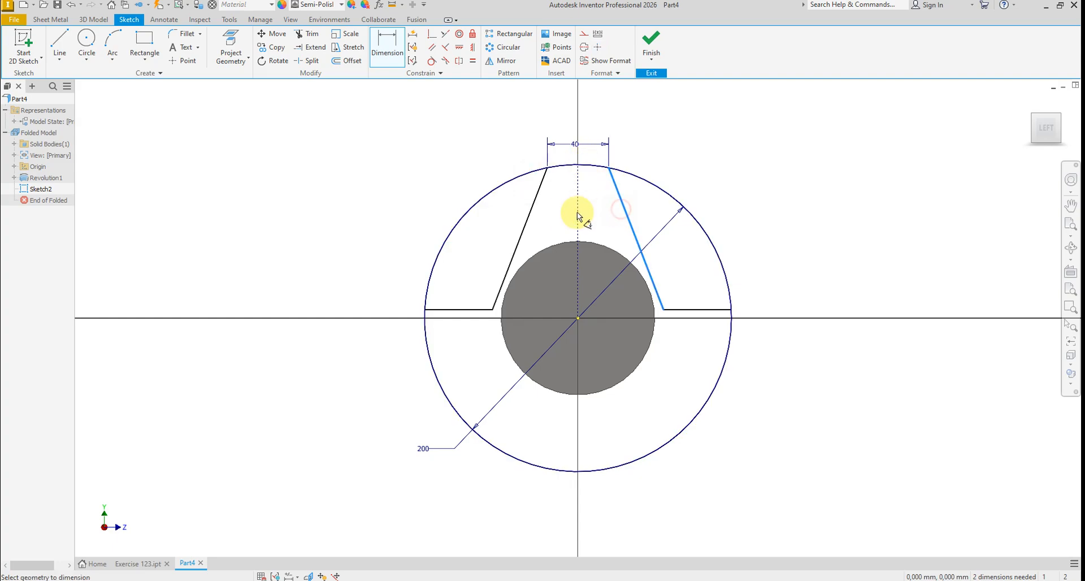
{"action": "left_click", "coordinate": [529, 213]}
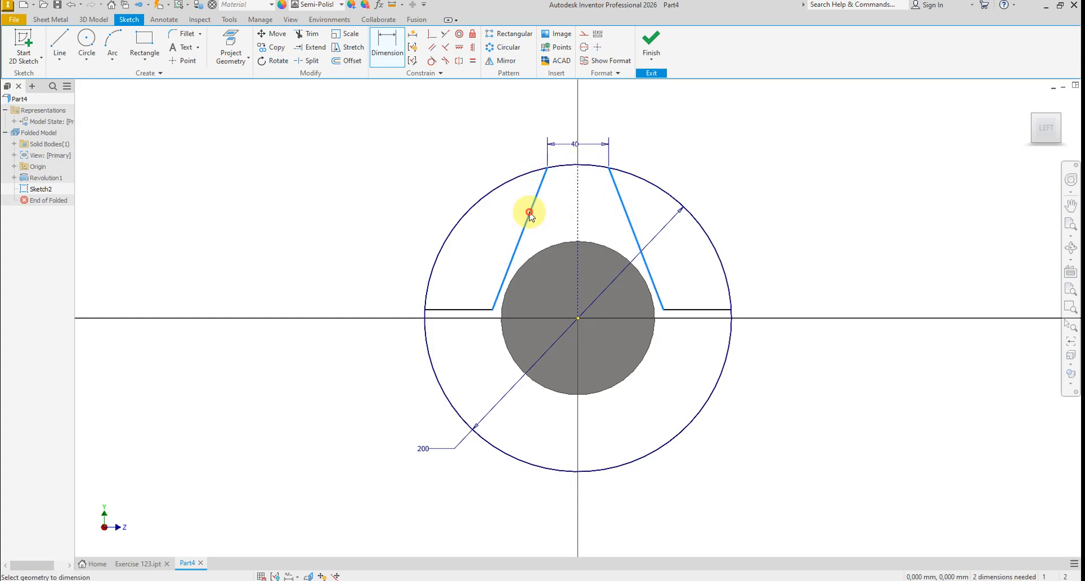
{"action": "left_click", "coordinate": [567, 215]}
{"action": "type", "text": "5"}
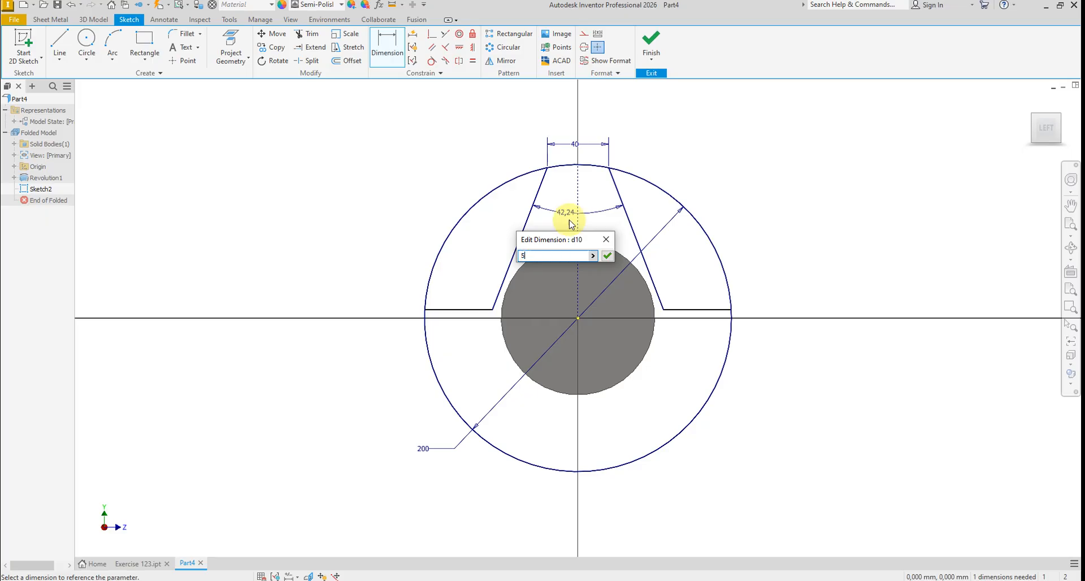
{"action": "type", "text": "0"}
{"action": "key", "text": "Return"}
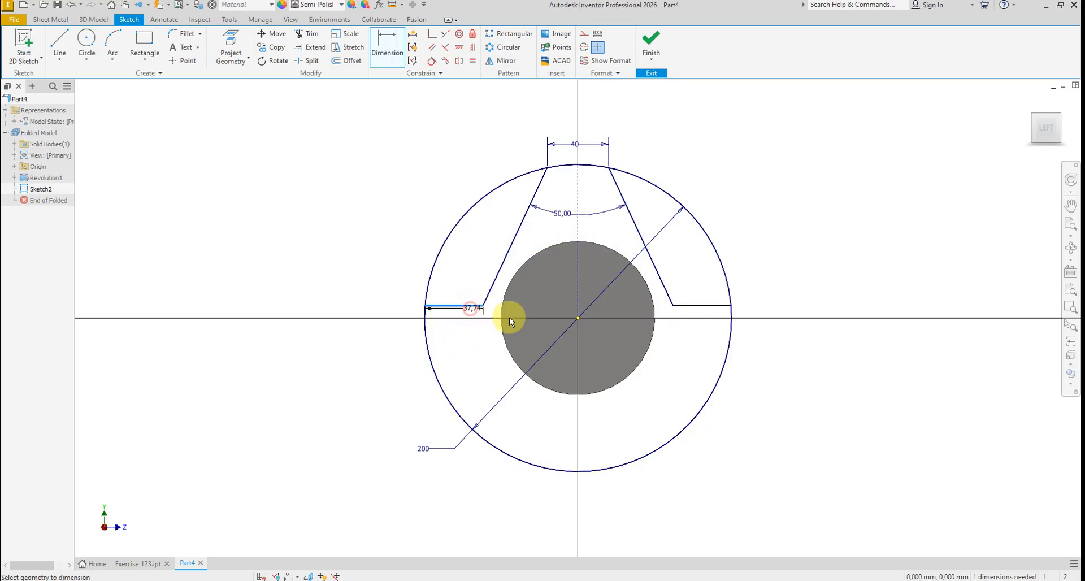
- Dimension the left horizontal line's height above the circle's centre as 12 mm
{"action": "left_click", "coordinate": [579, 318]}
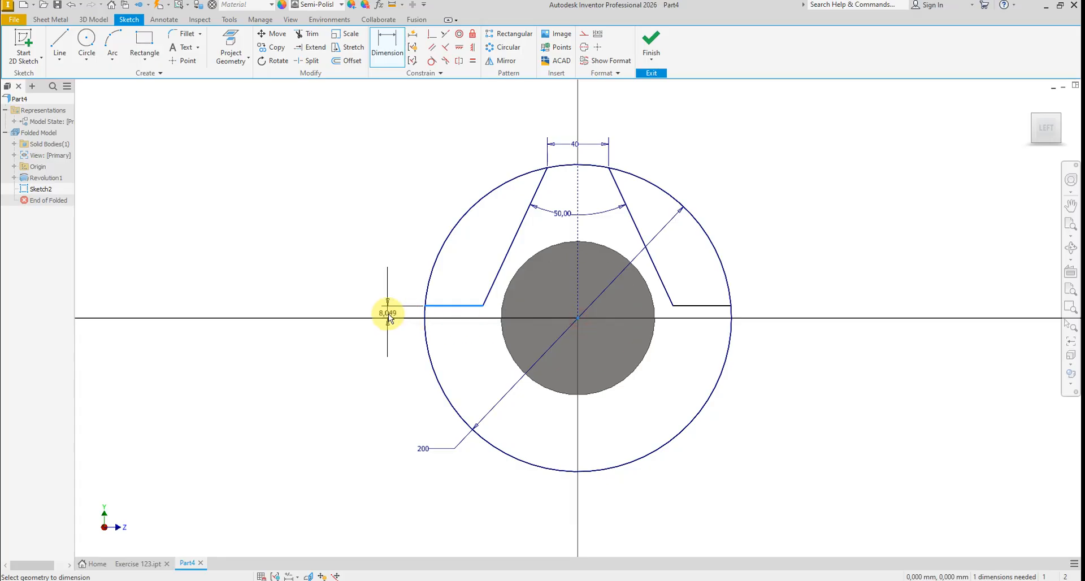
{"action": "left_click", "coordinate": [389, 312]}
{"action": "type", "text": "12"}
{"action": "key", "text": "Return"}
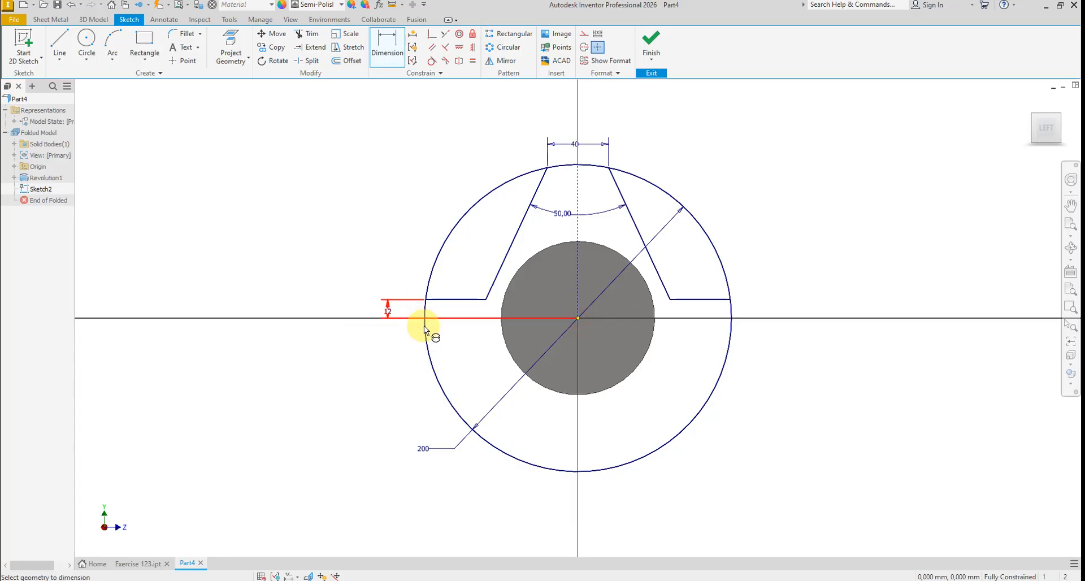
{"action": "right_click", "coordinate": [787, 236]}
{"action": "left_click", "coordinate": [822, 242]}
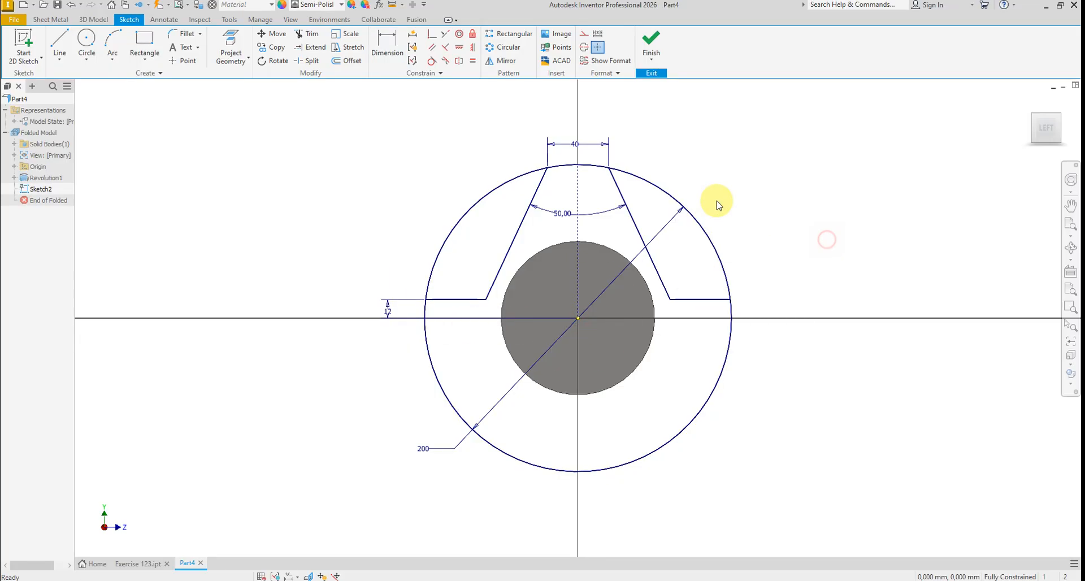
- Trim away both upper circle arcs between the slanted and horizontal lines, leaving the crank web outline
{"action": "left_click", "coordinate": [305, 35]}
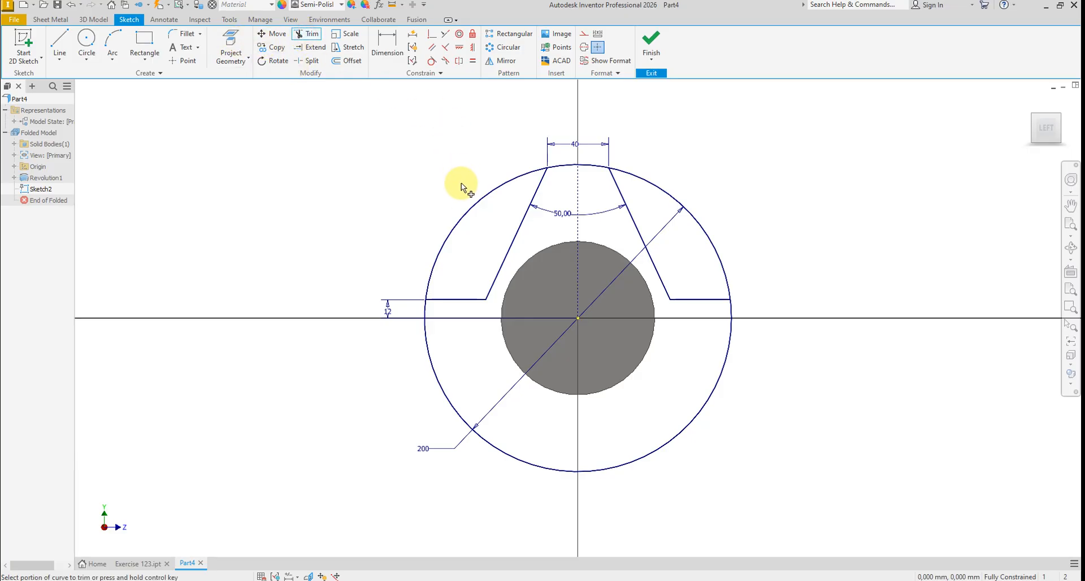
{"action": "left_click", "coordinate": [671, 199]}
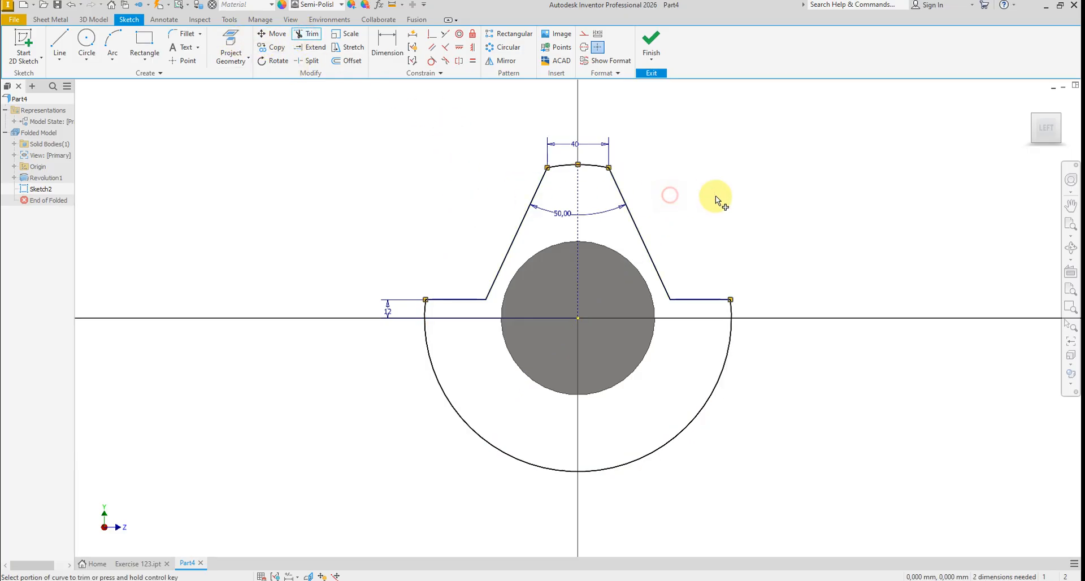
{"action": "right_click", "coordinate": [769, 215]}
{"action": "left_click", "coordinate": [803, 215]}
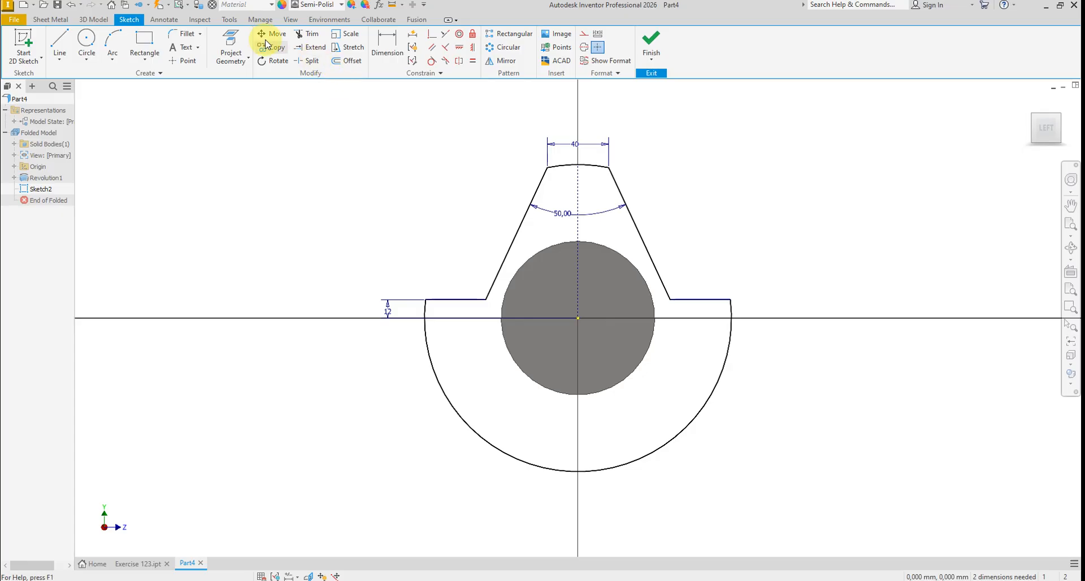
- Fillet the two upper corners and the two outer side corners of the crank web profile with a 10 mm radius
{"action": "left_click", "coordinate": [162, 40]}
{"action": "left_click", "coordinate": [184, 35]}
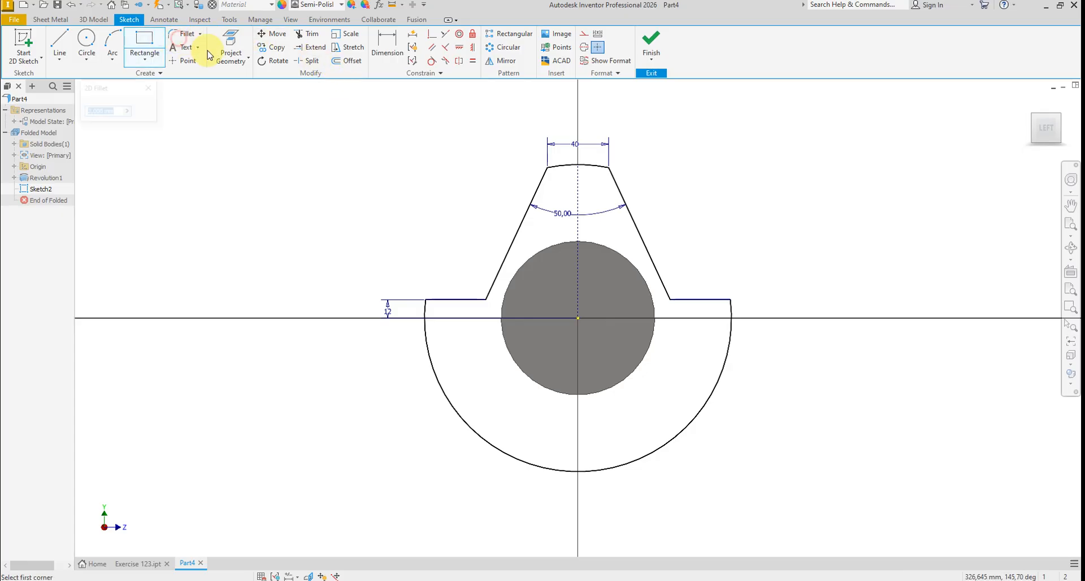
{"action": "type", "text": "1"}
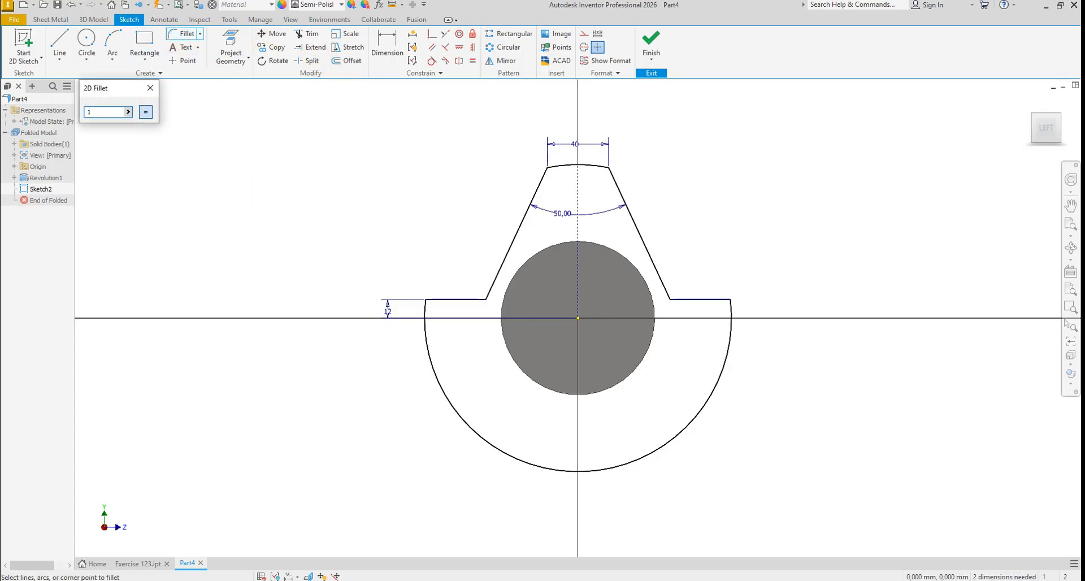
{"action": "type", "text": "0"}
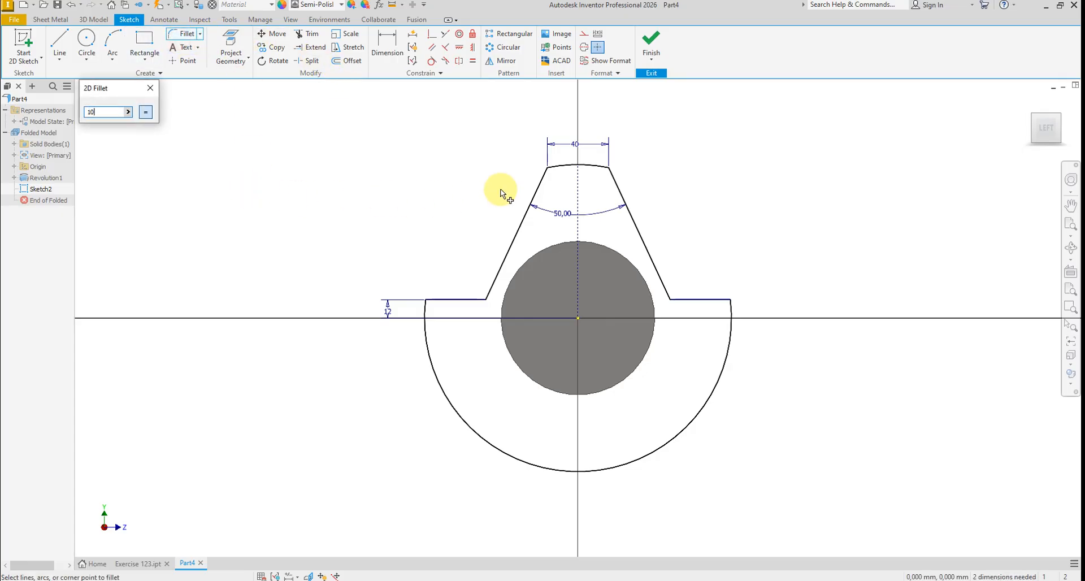
{"action": "left_click", "coordinate": [547, 180]}
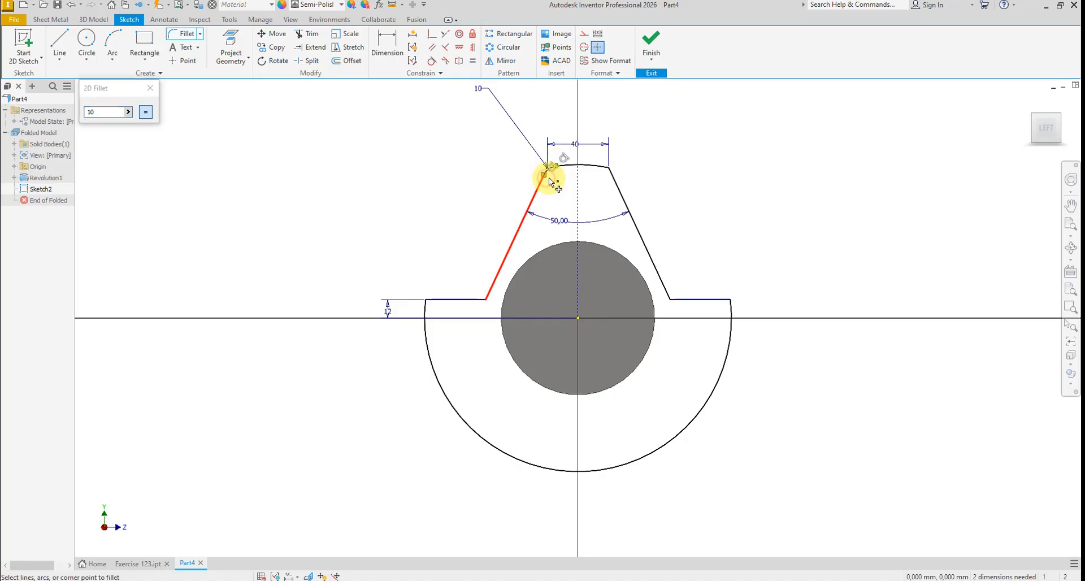
{"action": "left_click", "coordinate": [615, 180]}
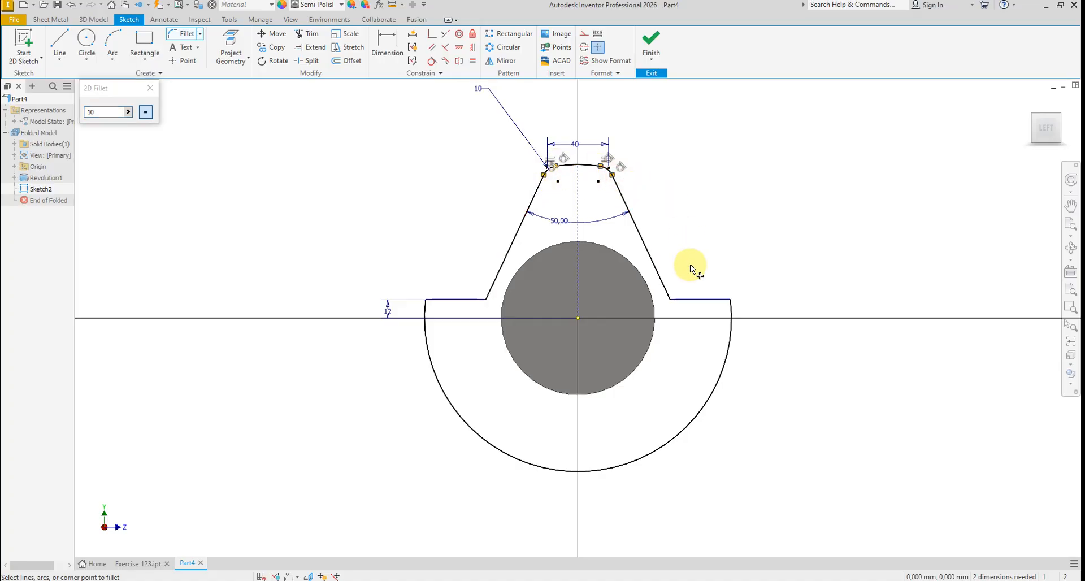
{"action": "left_click", "coordinate": [729, 308]}
{"action": "left_click", "coordinate": [730, 309]}
{"action": "left_click", "coordinate": [440, 303]}
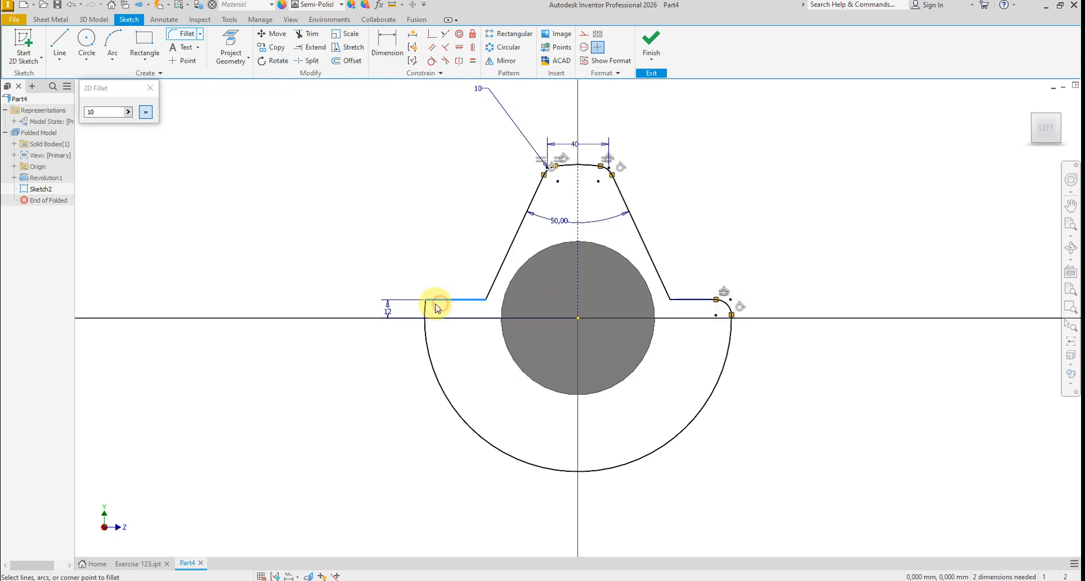
{"action": "left_click", "coordinate": [425, 308]}
{"action": "right_click", "coordinate": [392, 231]}
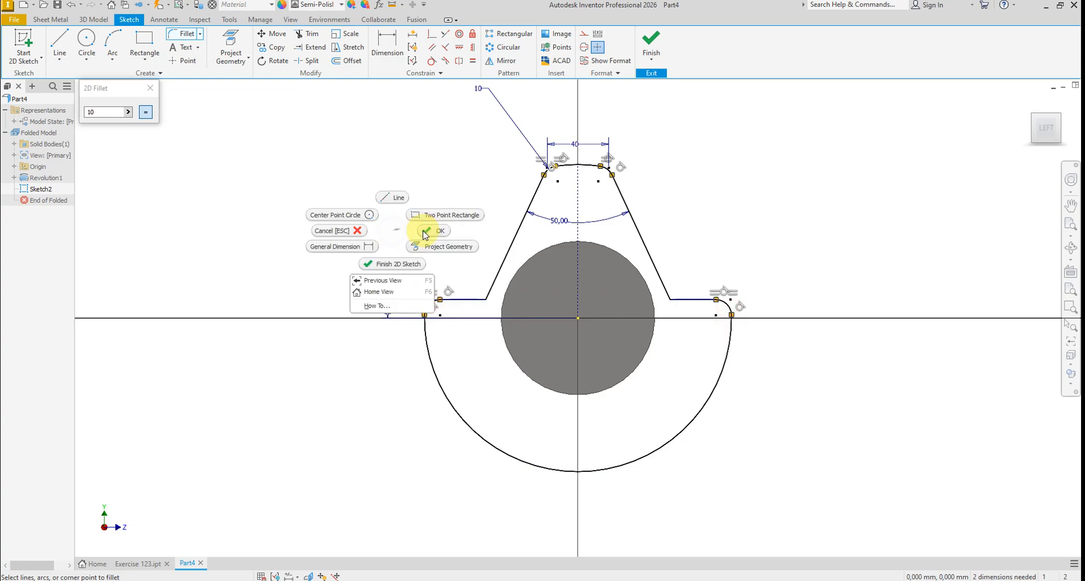
{"action": "left_click", "coordinate": [427, 231]}
- Fillet both inner corners between the slanted and horizontal lines with a 30 mm radius
{"action": "left_click", "coordinate": [181, 35]}
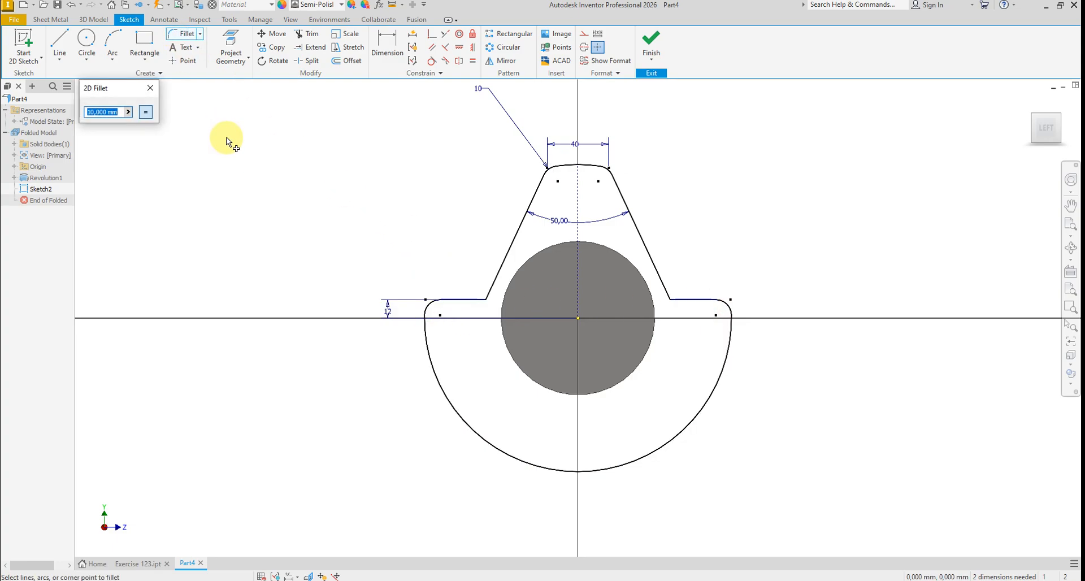
{"action": "type", "text": "30"}
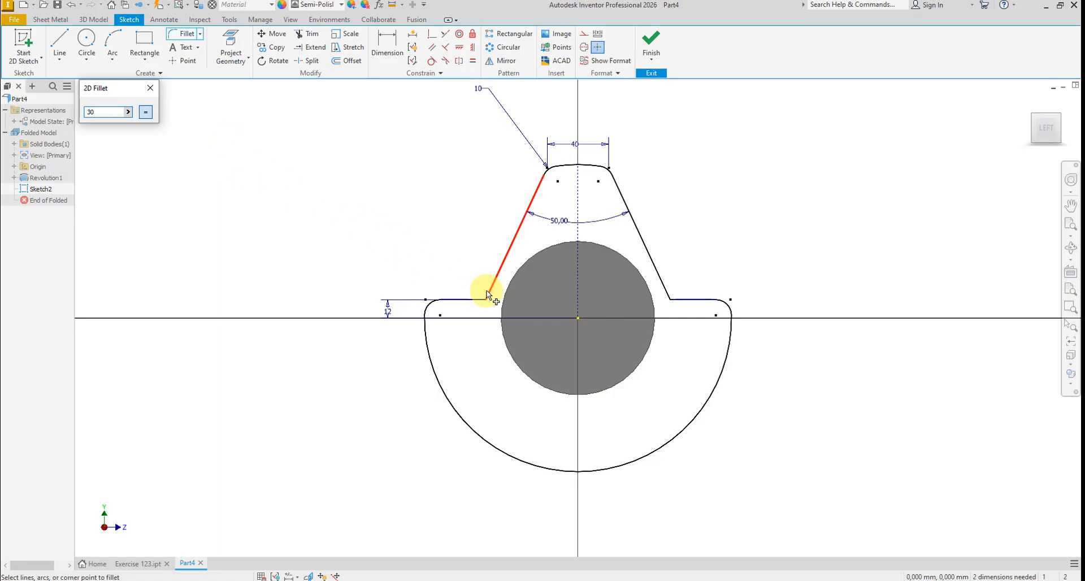
{"action": "left_click", "coordinate": [486, 291]}
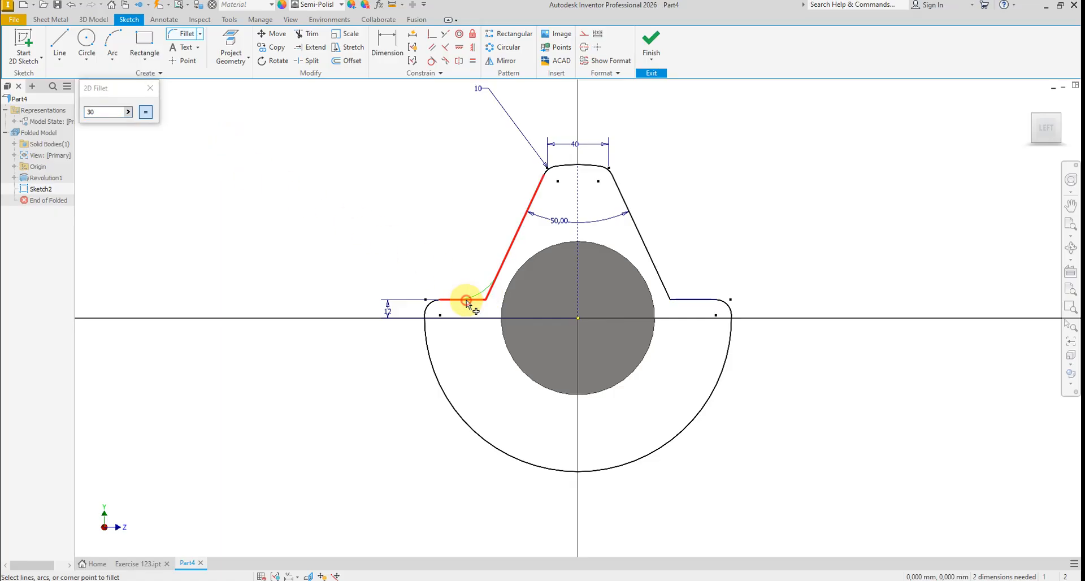
{"action": "left_click", "coordinate": [461, 300]}
{"action": "left_click", "coordinate": [662, 288]}
{"action": "left_click", "coordinate": [691, 300]}
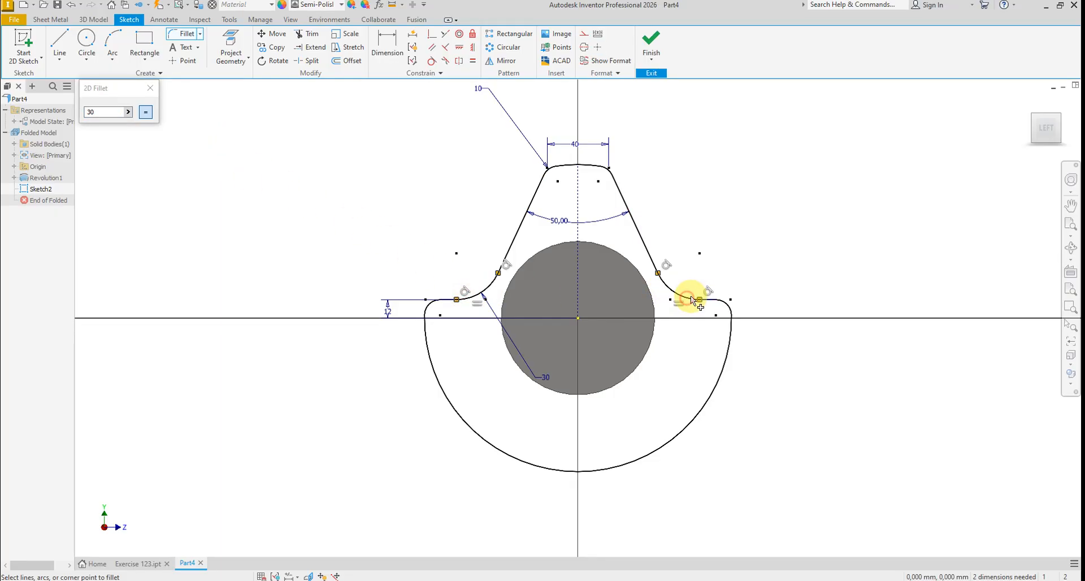
{"action": "right_click", "coordinate": [733, 236]}
{"action": "left_click", "coordinate": [769, 234]}
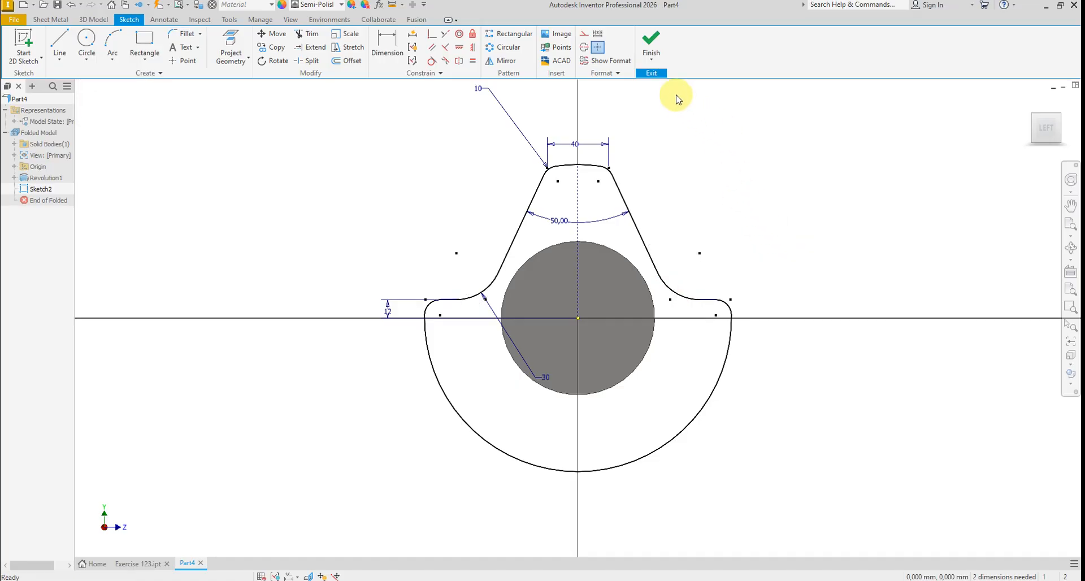
- Finish the sketch and extrude the crank web profile 30 mm away from the shaft, joined to the body
{"action": "left_click", "coordinate": [650, 53]}
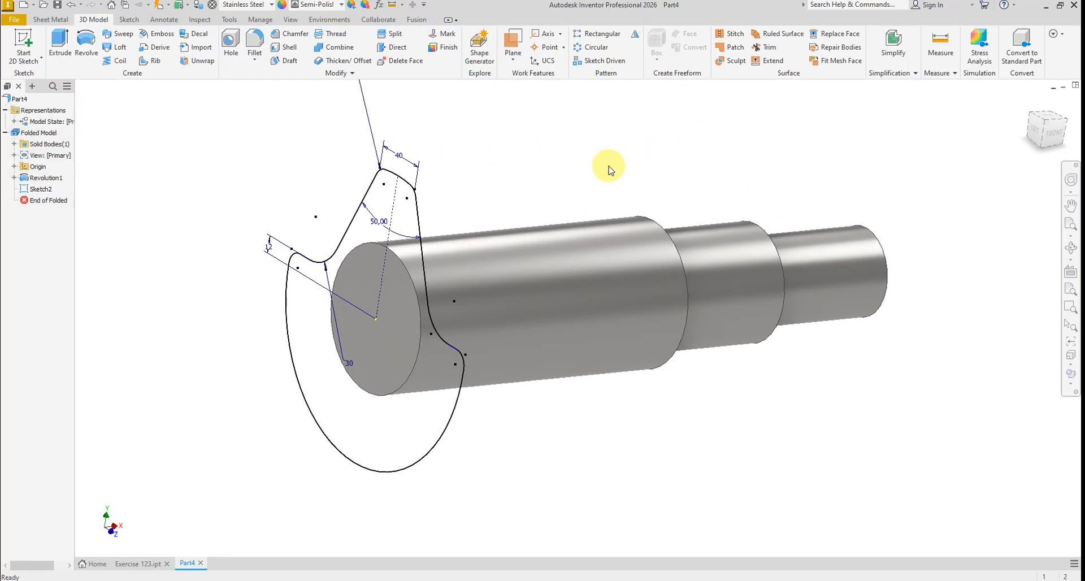
{"action": "left_click", "coordinate": [60, 42]}
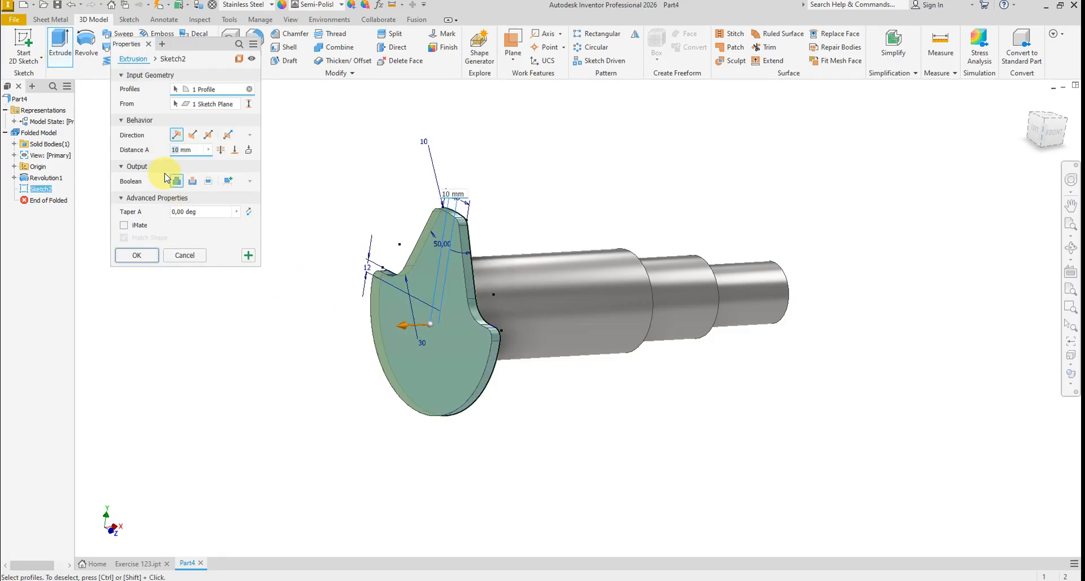
{"action": "type", "text": "30"}
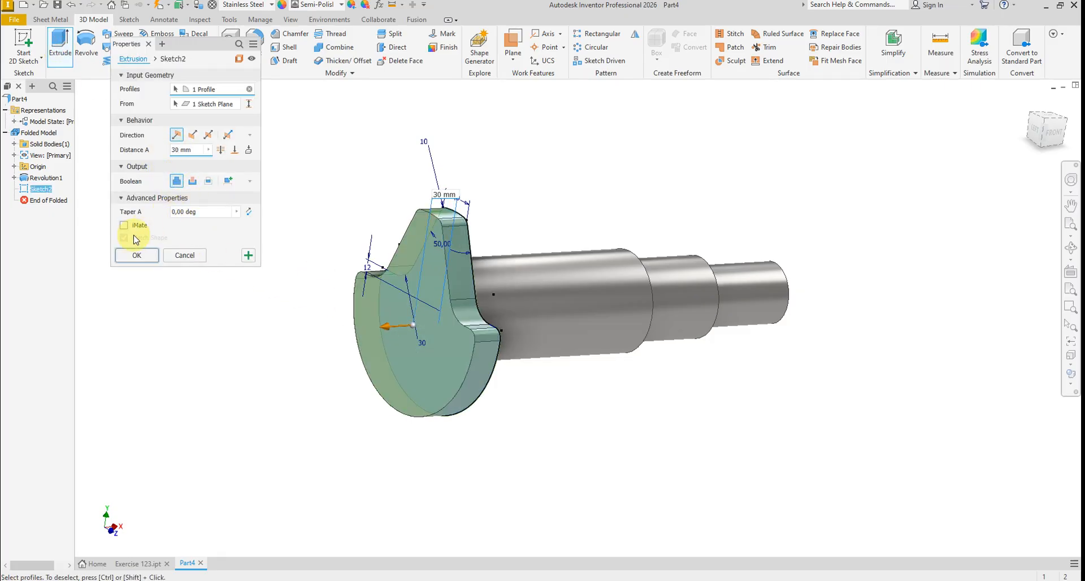
{"action": "left_click", "coordinate": [124, 255]}
- Start a sketch on the crank web's outer face and draw a 45 mm diameter circle in its narrow upper part
{"action": "left_click", "coordinate": [482, 310]}
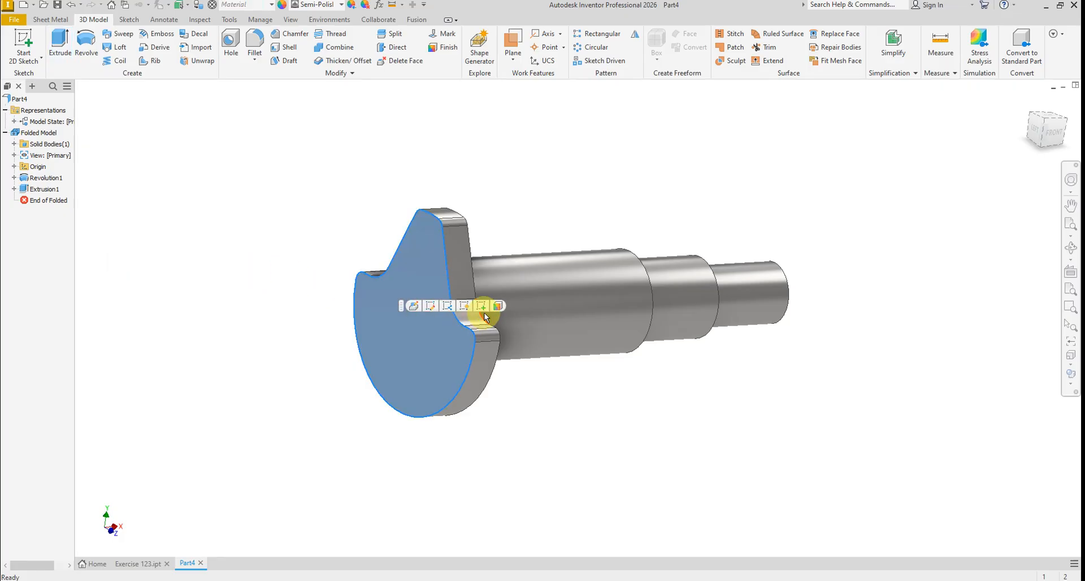
{"action": "key", "text": "s"}
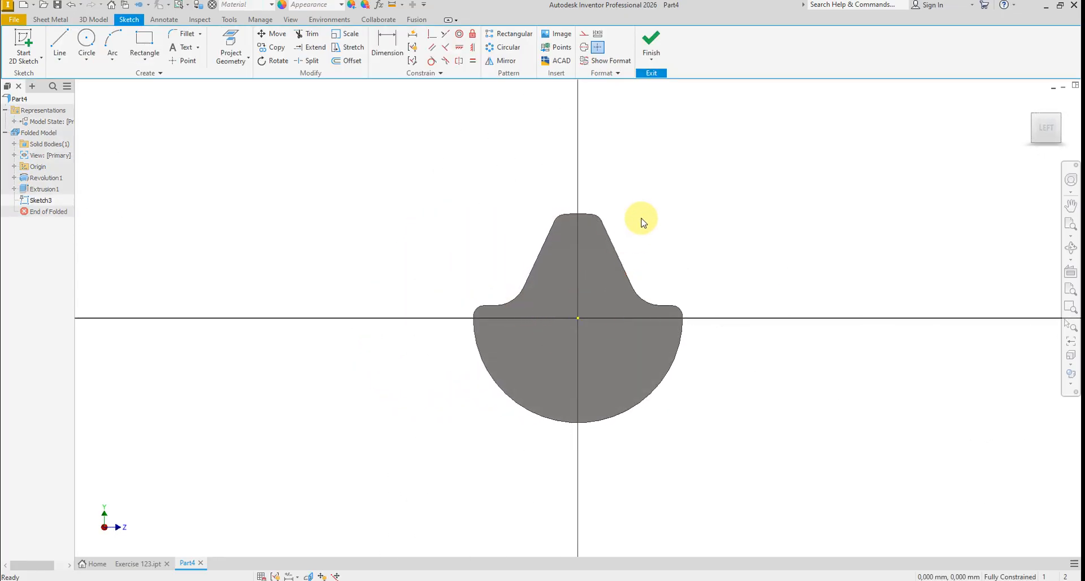
{"action": "right_click", "coordinate": [645, 209]}
{"action": "left_click", "coordinate": [629, 195]}
{"action": "scroll", "coordinate": [599, 261], "scroll_direction": "down", "scroll_amount": 3}
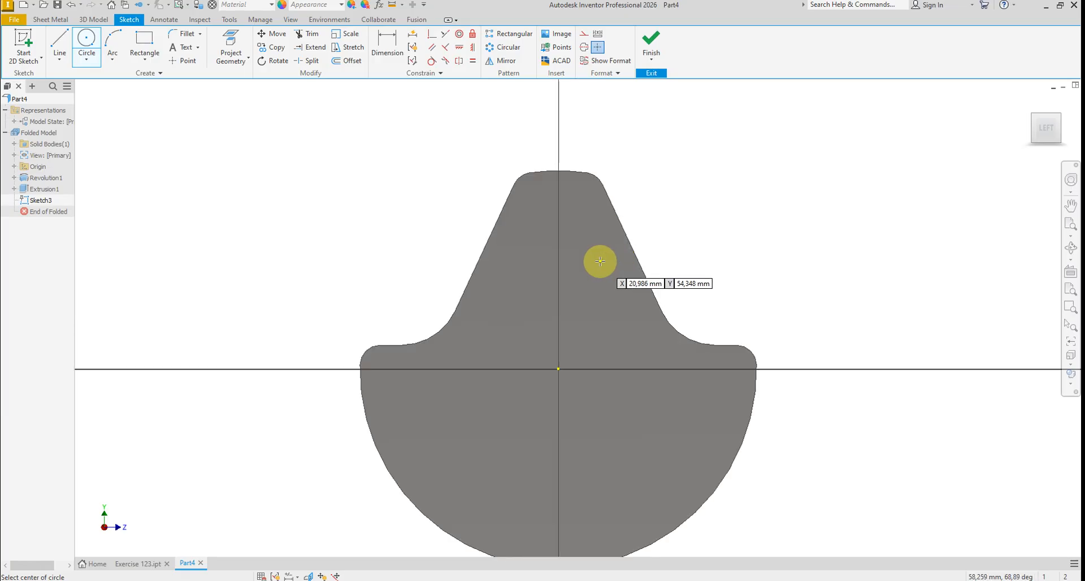
{"action": "left_click", "coordinate": [590, 247]}
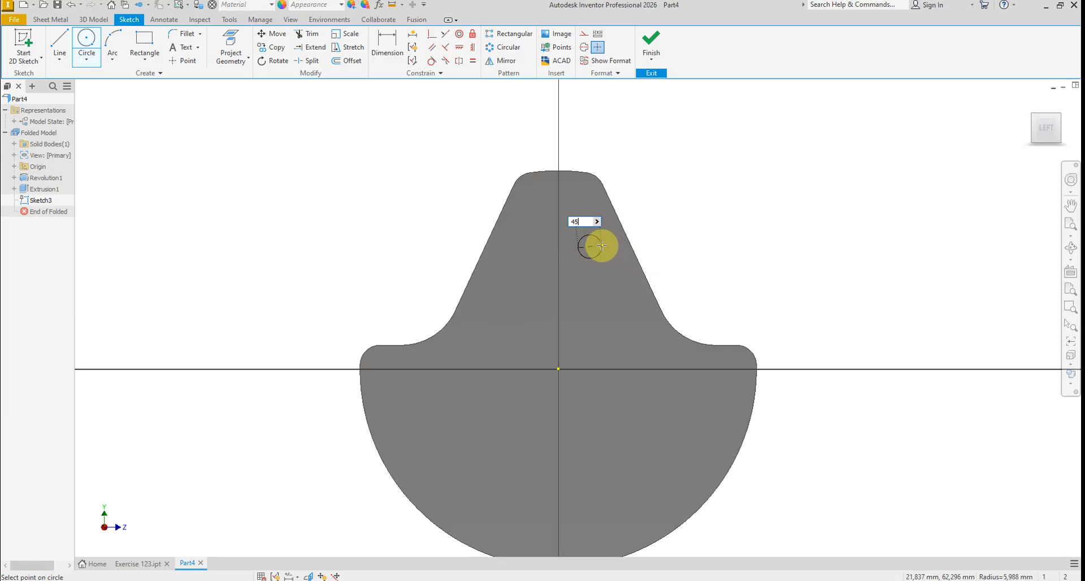
{"action": "key", "text": "Return"}
{"action": "right_click", "coordinate": [713, 220]}
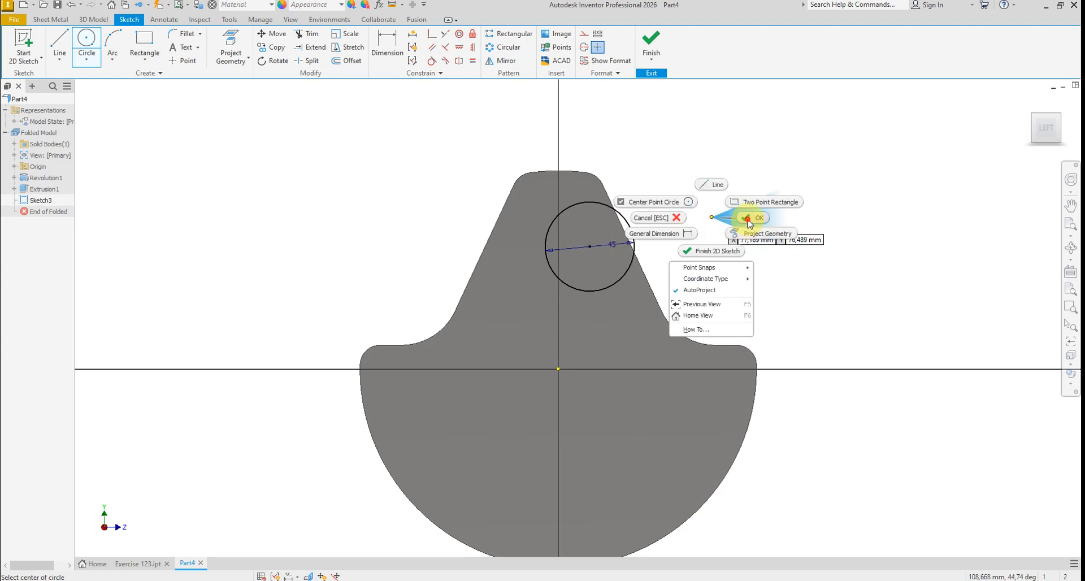
{"action": "left_click", "coordinate": [750, 220]}
- Dimension the circle centre's vertical distance from the origin as 70 mm
{"action": "left_click", "coordinate": [387, 44]}
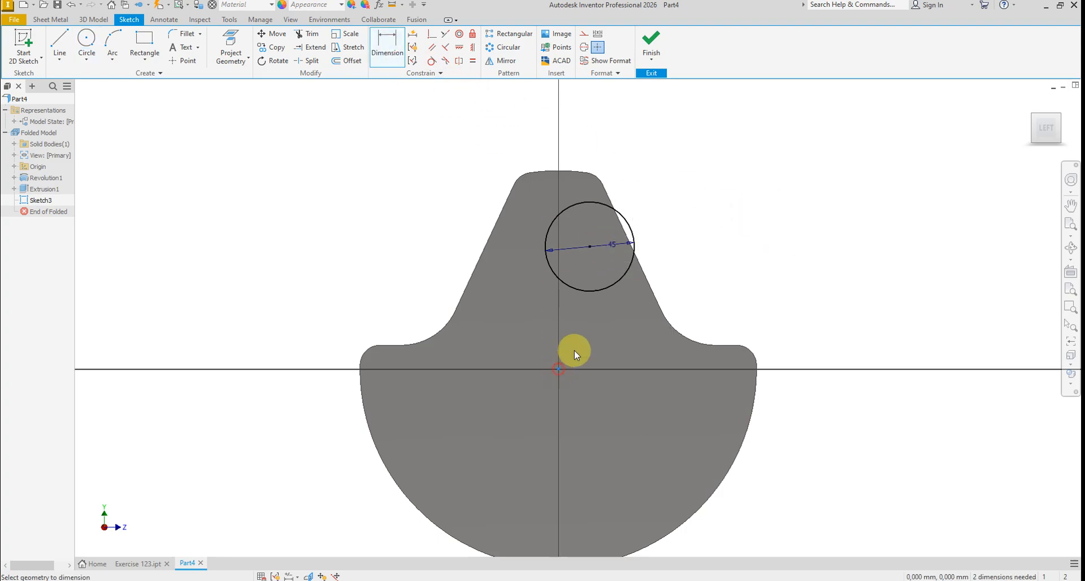
{"action": "left_click", "coordinate": [334, 273]}
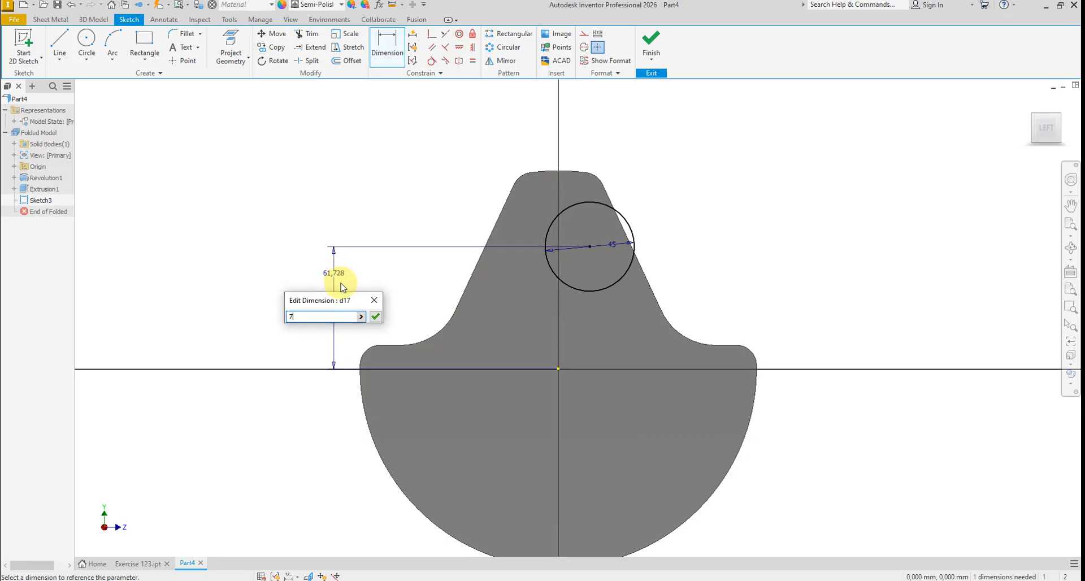
{"action": "key", "text": "Return"}
{"action": "right_click", "coordinate": [686, 230]}
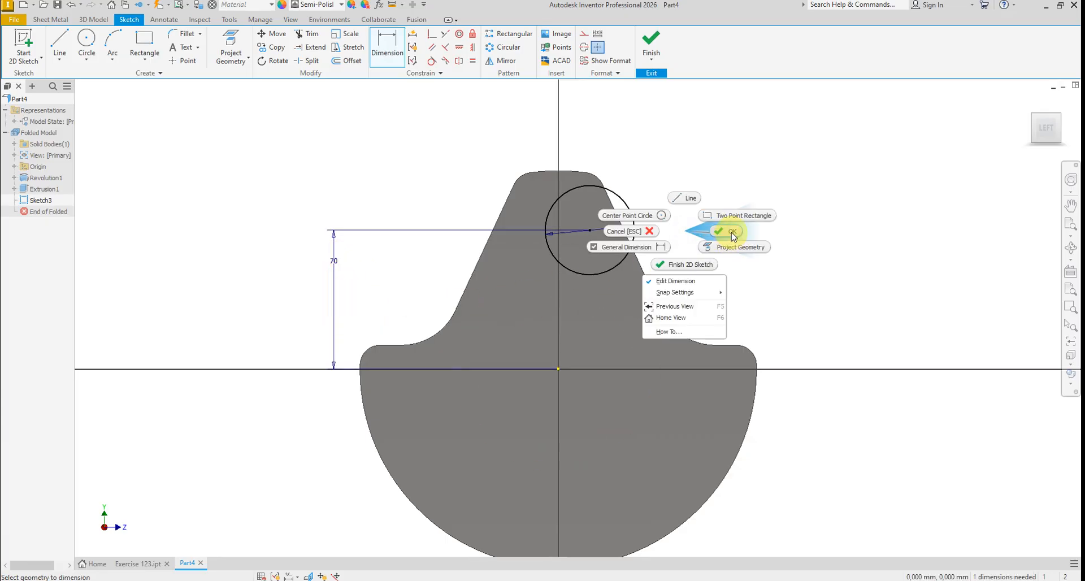
{"action": "left_click", "coordinate": [731, 231]}
- Align the circle's centre vertically with the origin using a vertical constraint
{"action": "left_click", "coordinate": [473, 50]}
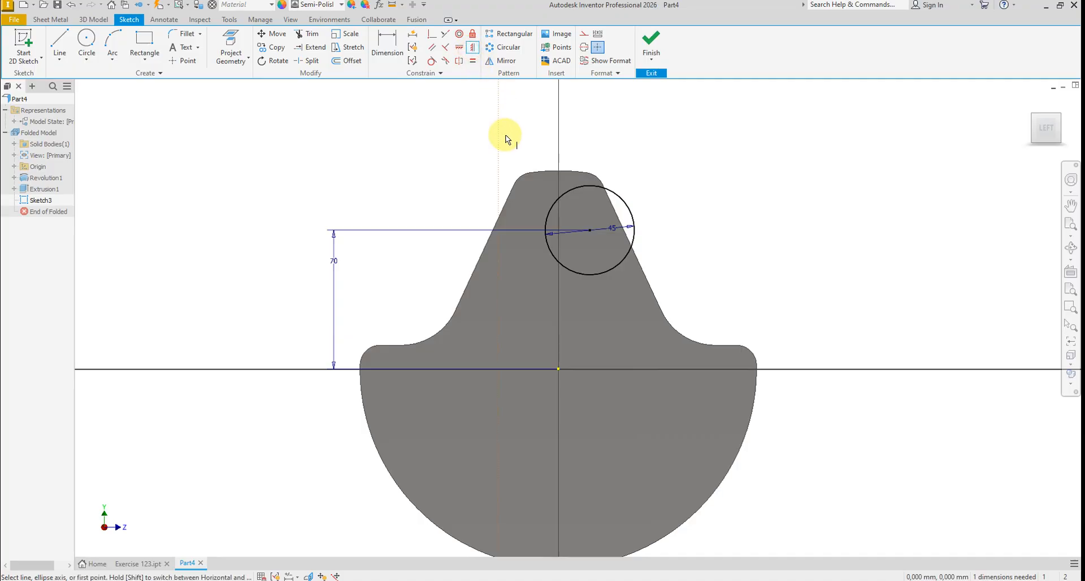
{"action": "left_click", "coordinate": [591, 230]}
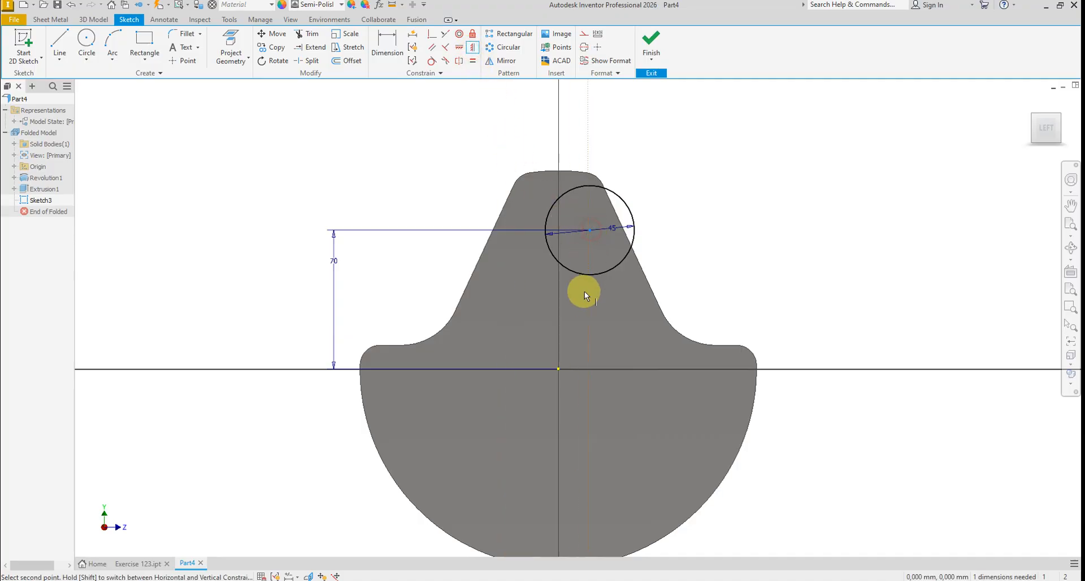
{"action": "left_click", "coordinate": [559, 368]}
{"action": "right_click", "coordinate": [710, 234]}
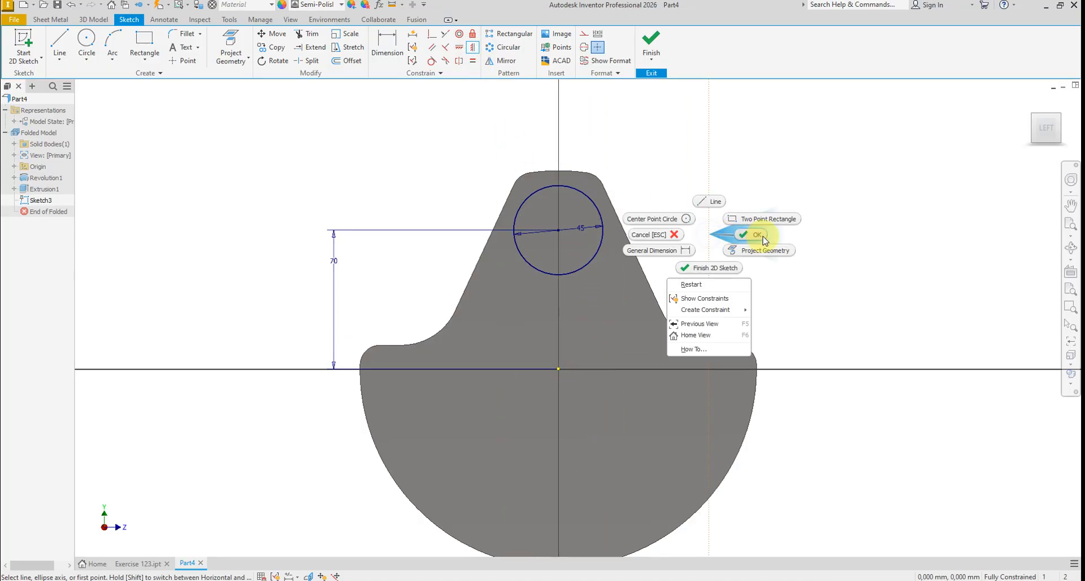
{"action": "left_click", "coordinate": [758, 229]}
- Finish the sketch and extrude the 45 mm circle 20 mm outward from the web, joined to the body
{"action": "left_click", "coordinate": [651, 44]}
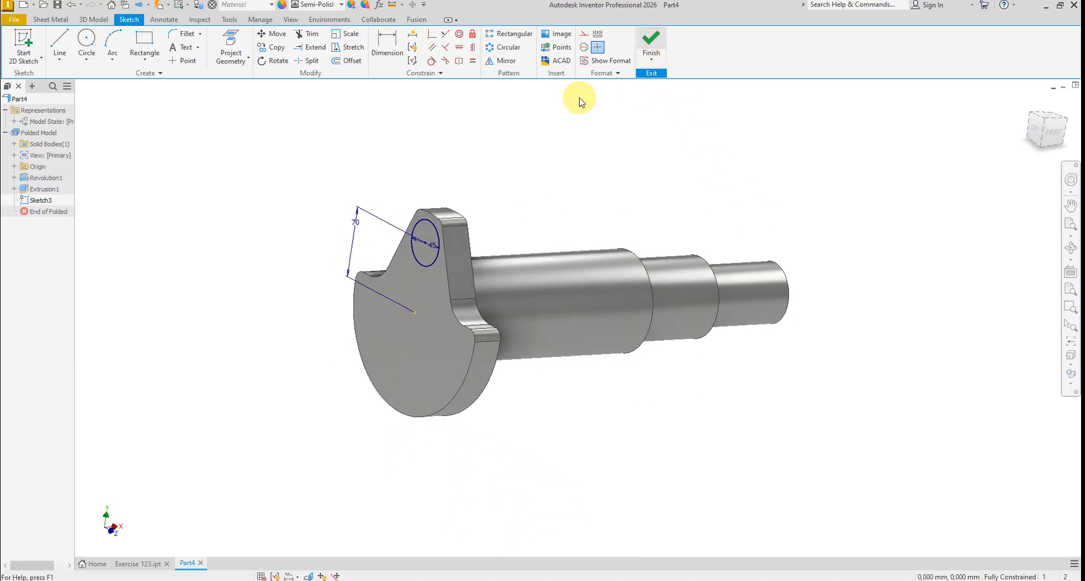
{"action": "left_click", "coordinate": [60, 43]}
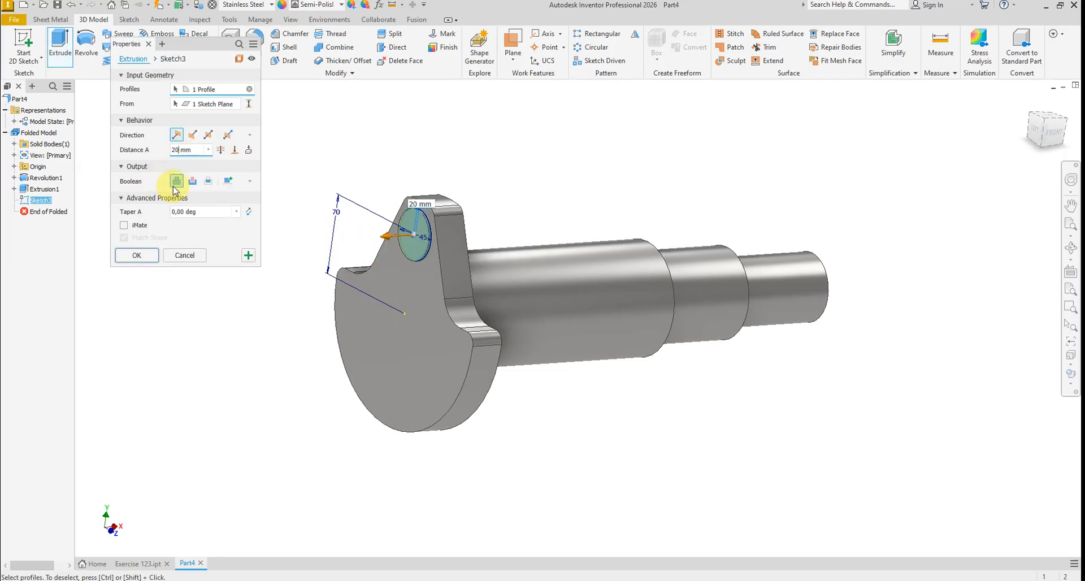
{"action": "key", "text": "Return"}
- Start a sketch on the crankpin's end face and draw a 40 mm diameter circle concentric with the pin
{"action": "scroll", "coordinate": [378, 270], "scroll_direction": "up", "scroll_amount": 3}
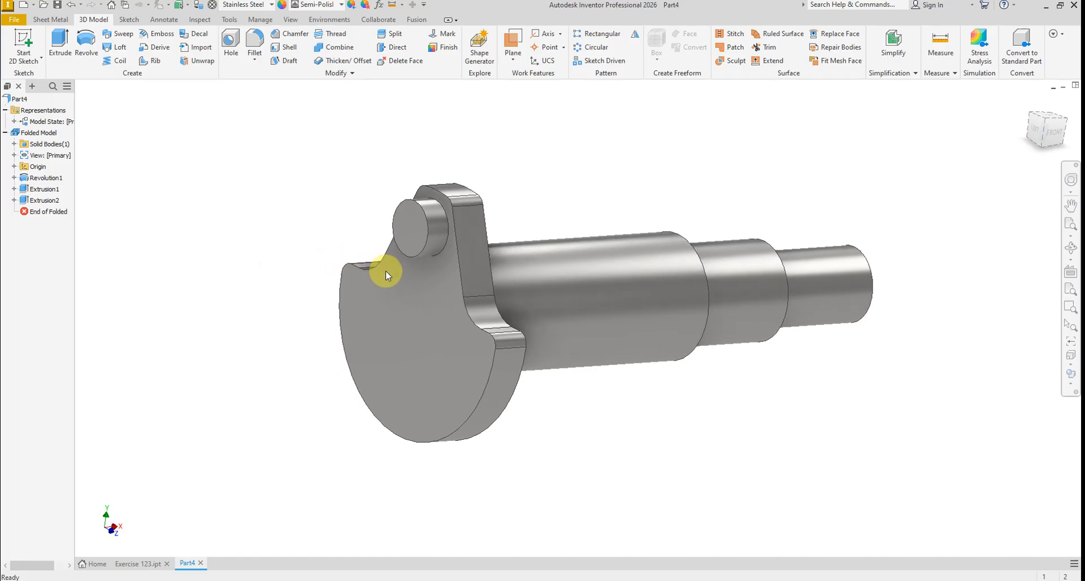
{"action": "middle_click_drag", "start_coordinate": [386, 270], "coordinate": [433, 232], "text": "shift"}
{"action": "left_click", "coordinate": [429, 226]}
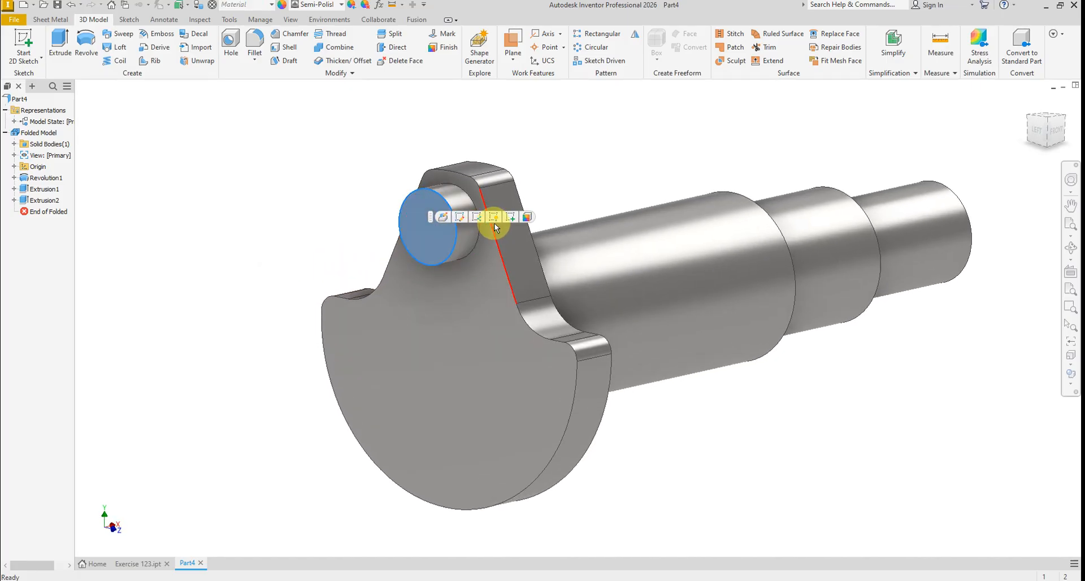
{"action": "left_click", "coordinate": [511, 220]}
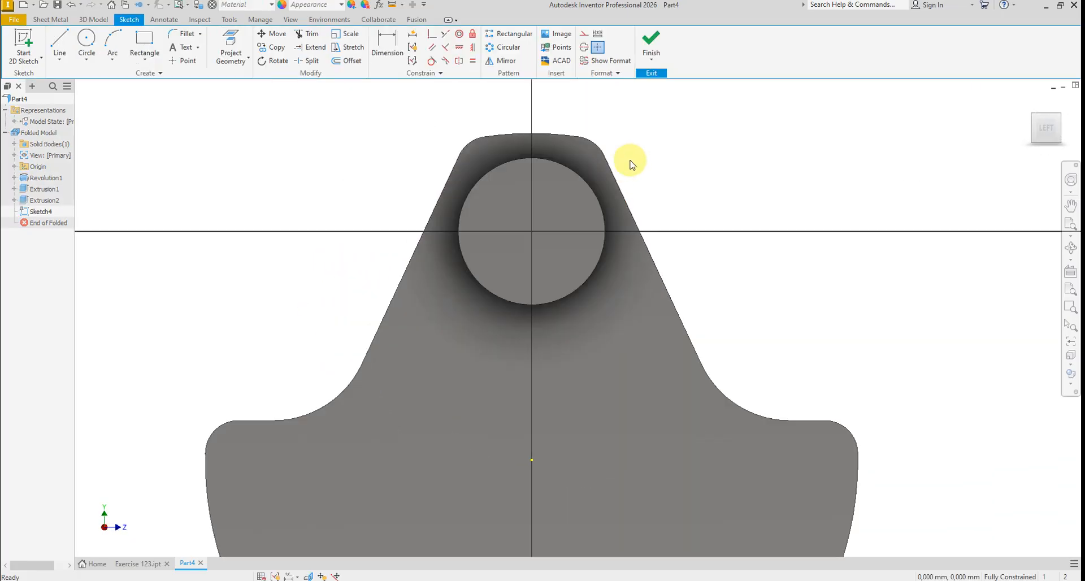
{"action": "right_click", "coordinate": [518, 251]}
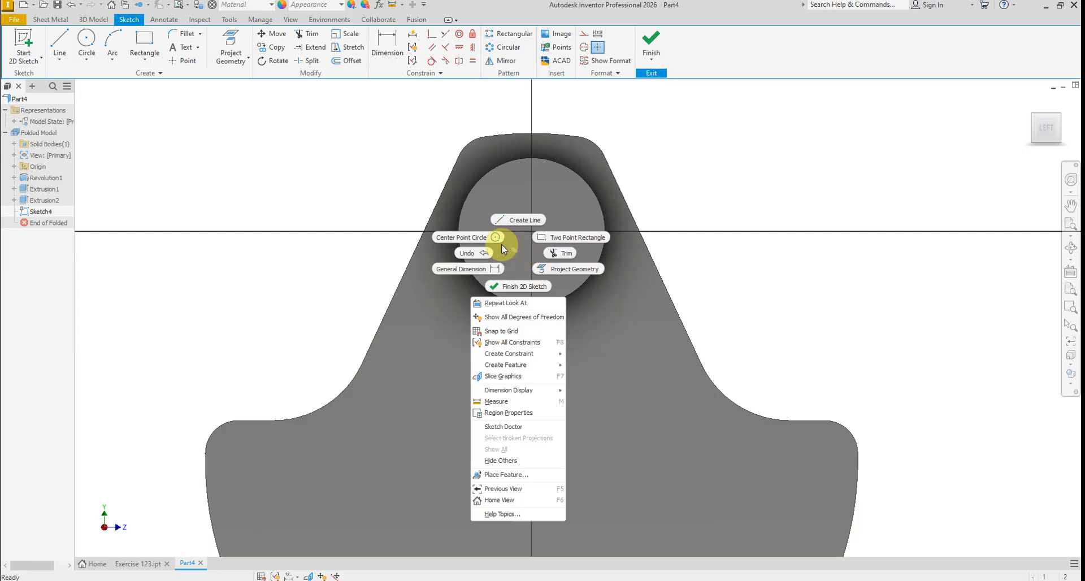
{"action": "left_click", "coordinate": [472, 232]}
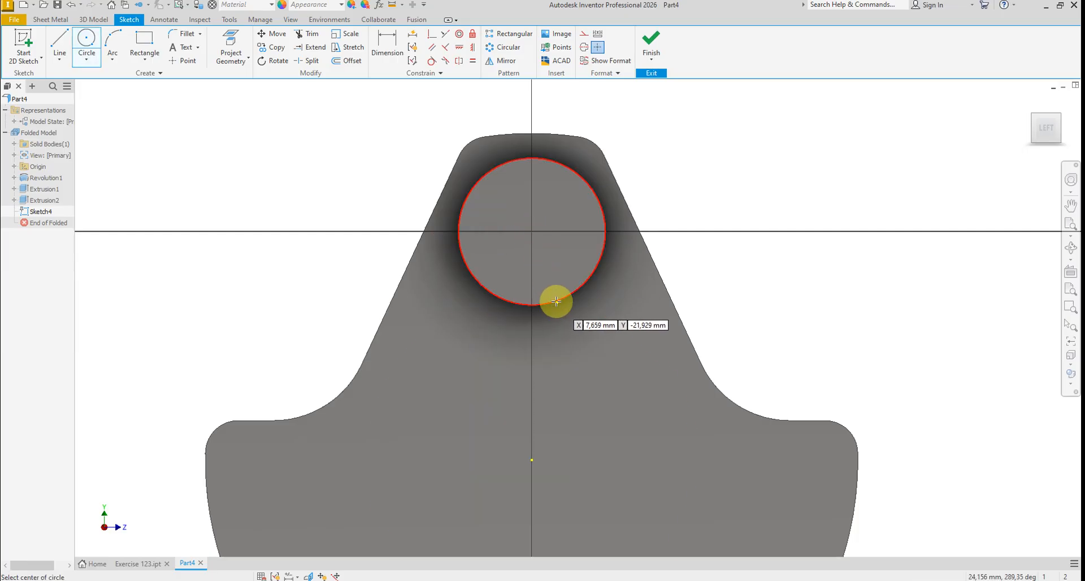
{"action": "mouse_move", "coordinate": [556, 302]}
{"action": "mouse_move", "coordinate": [467, 202]}
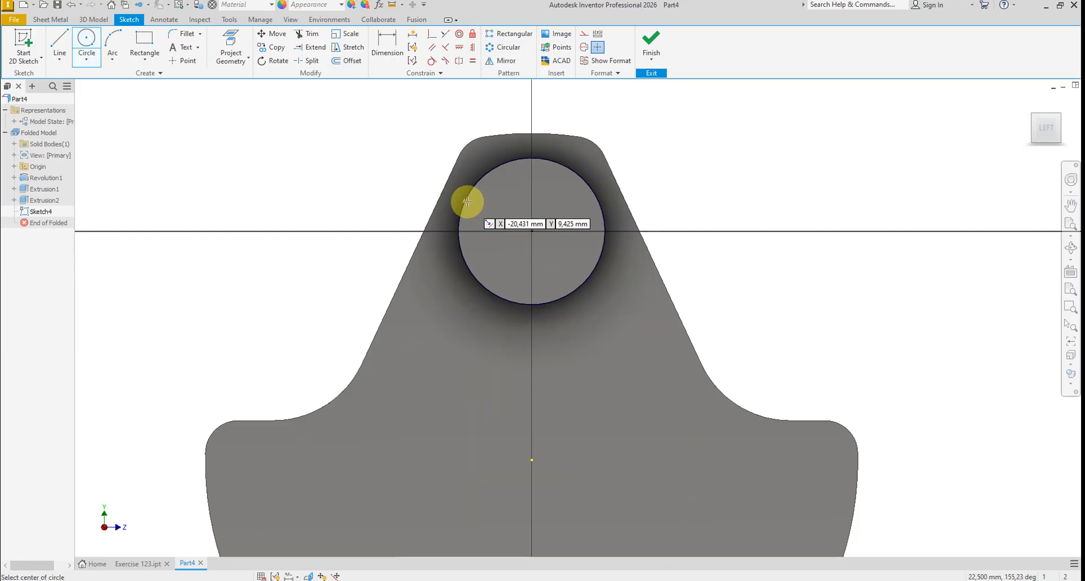
{"action": "left_click", "coordinate": [533, 232]}
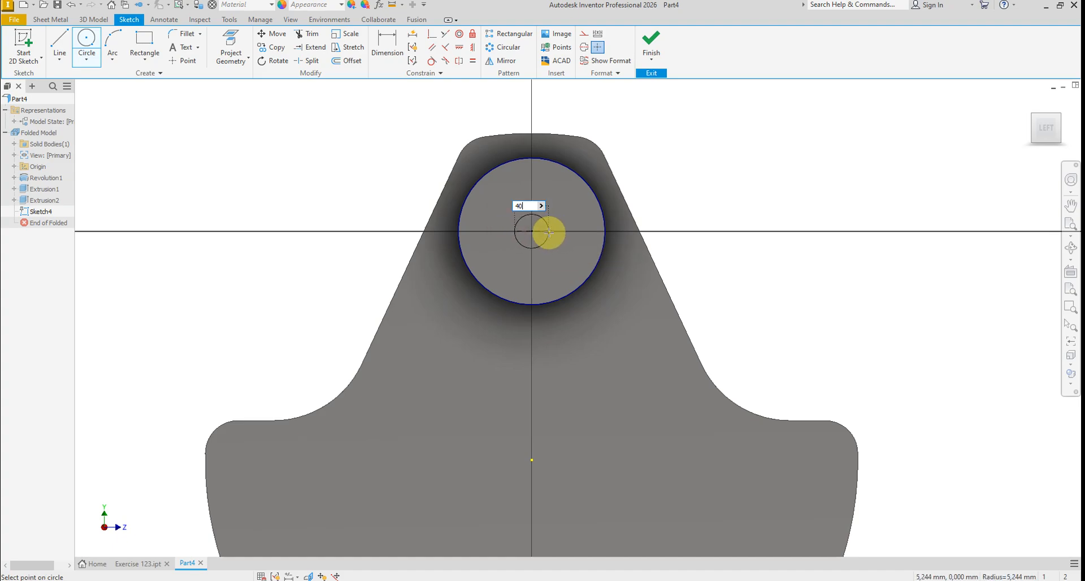
{"action": "key", "text": "Return"}
{"action": "right_click", "coordinate": [710, 202]}
{"action": "left_click", "coordinate": [746, 204]}
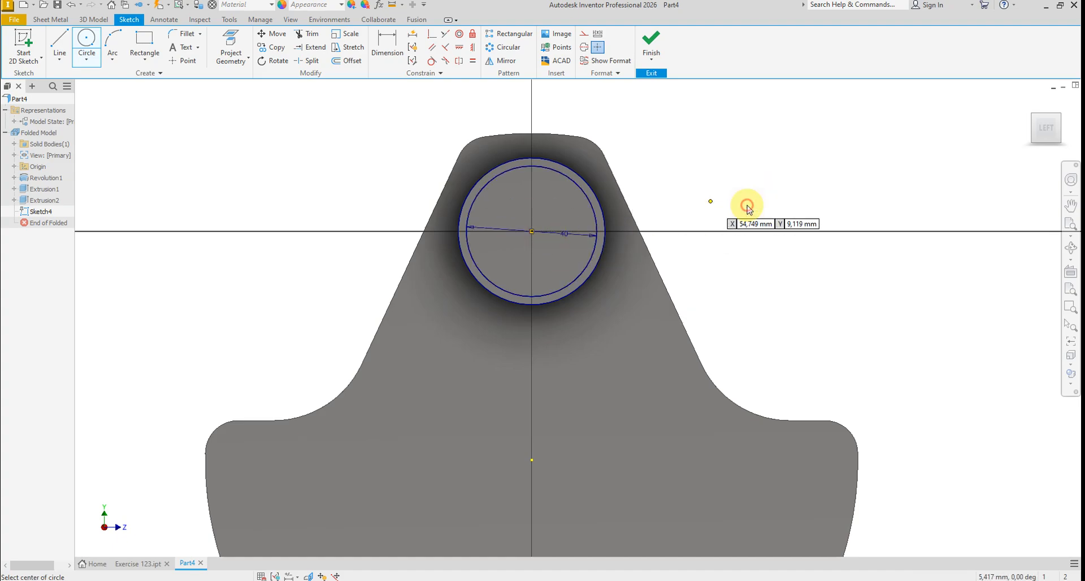
- Finish the sketch and extrude the 40 mm circle 40 mm outward, joined to the crankpin
{"action": "left_click", "coordinate": [668, 59]}
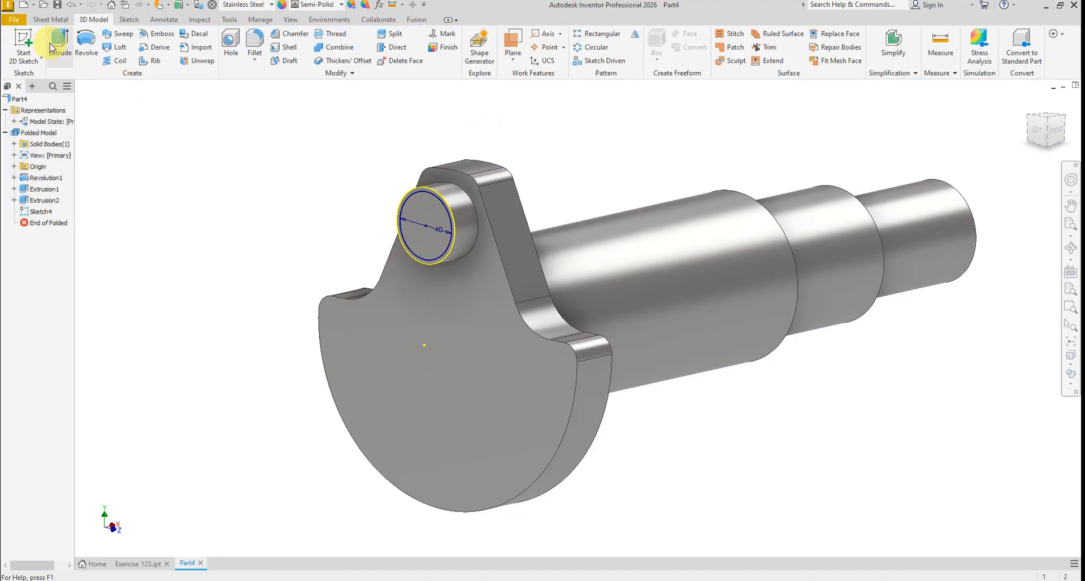
{"action": "left_click", "coordinate": [56, 49]}
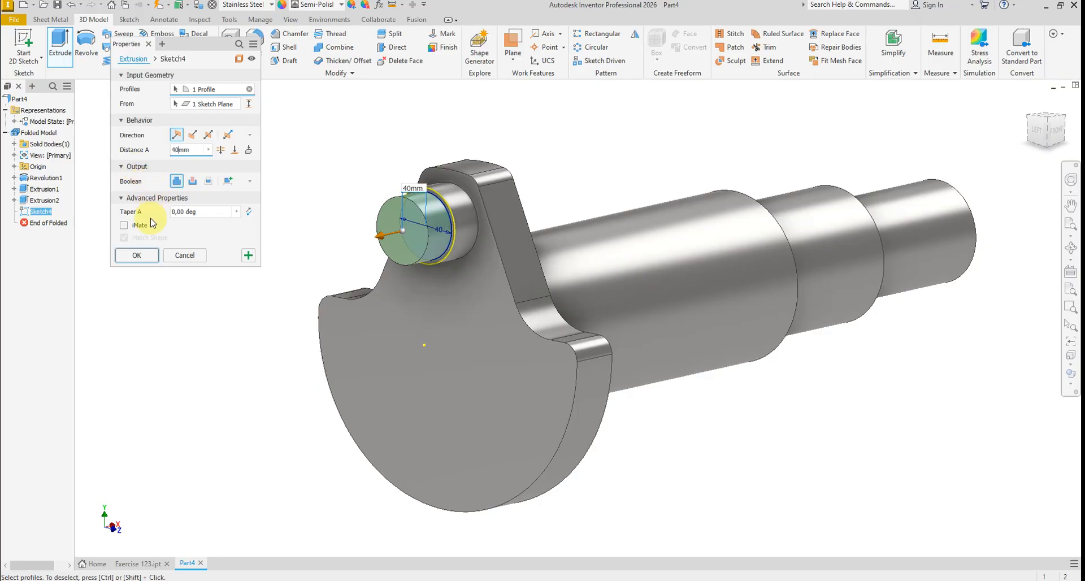
{"action": "left_click", "coordinate": [139, 260]}
- Start a sketch on the crank web's outer face and draw a 65 mm diameter circle centred on the origin
{"action": "scroll", "coordinate": [413, 350], "scroll_direction": "down", "scroll_amount": 2}
{"action": "middle_click_drag", "start_coordinate": [497, 384], "coordinate": [606, 399], "text": "shift"}
{"action": "left_click", "coordinate": [676, 353]}
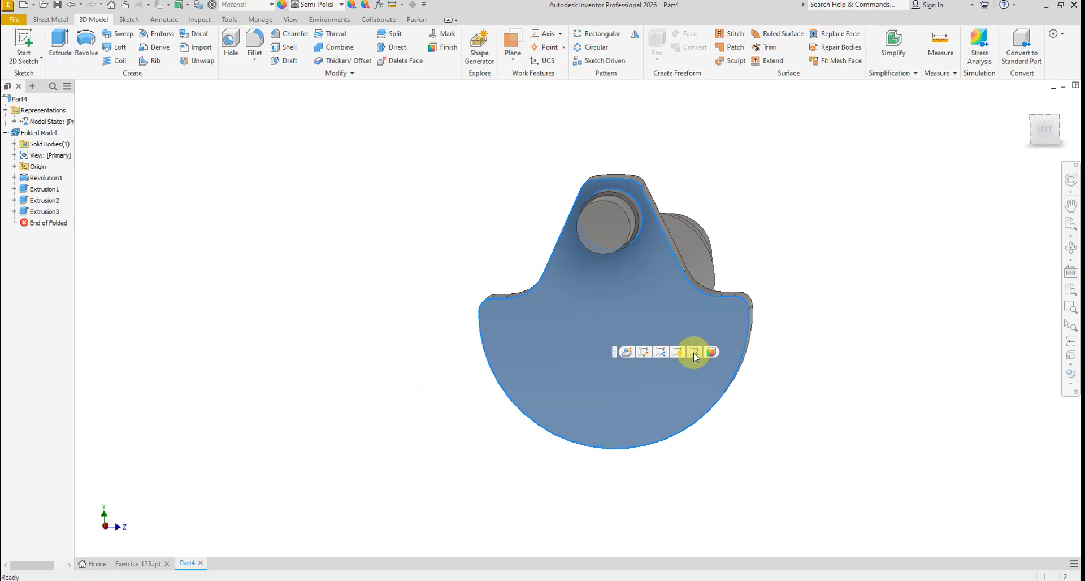
{"action": "right_click", "coordinate": [188, 261]}
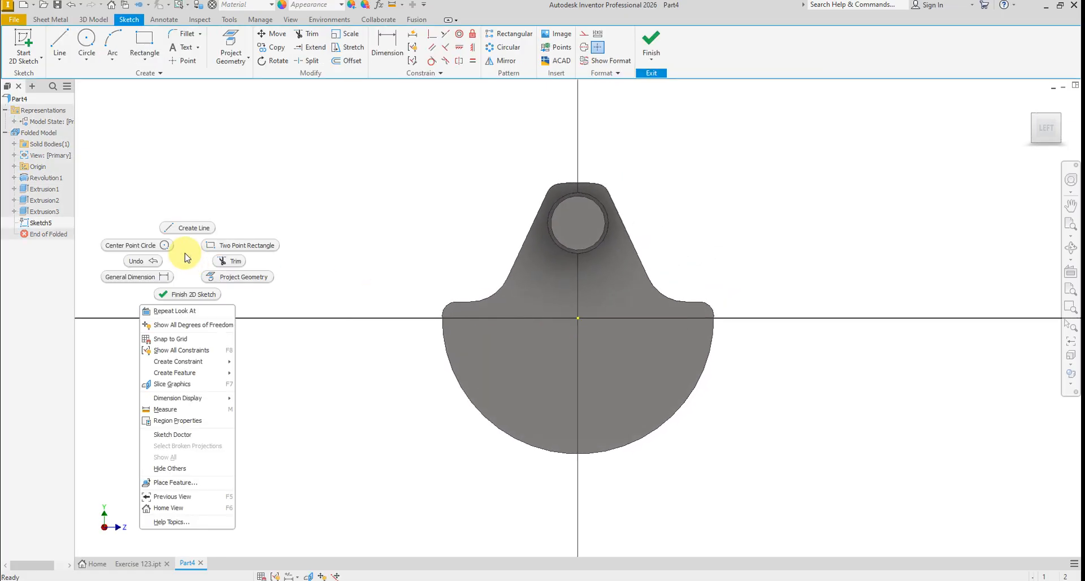
{"action": "left_click", "coordinate": [148, 243]}
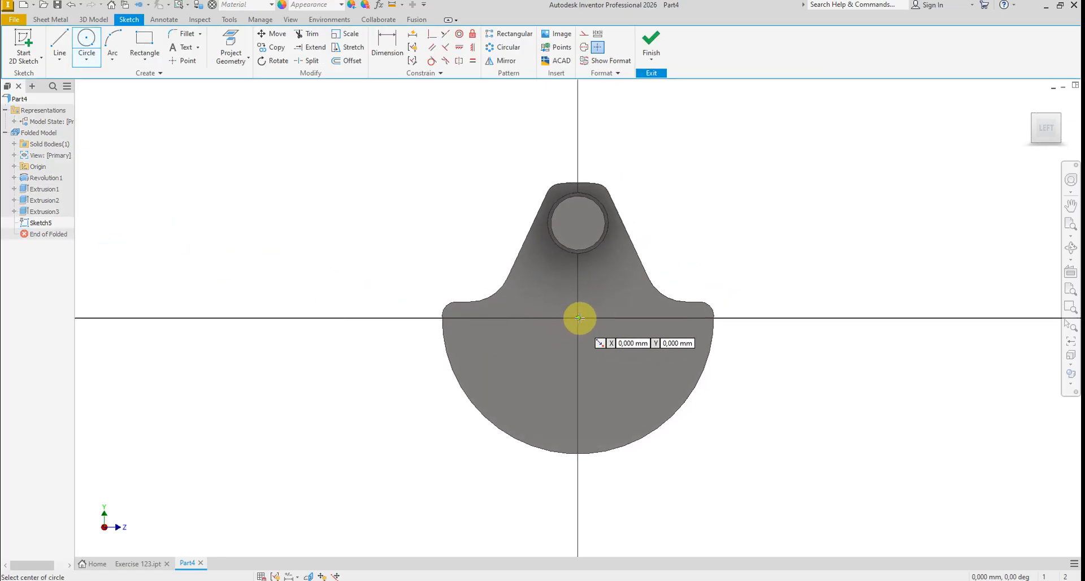
{"action": "left_click", "coordinate": [579, 318]}
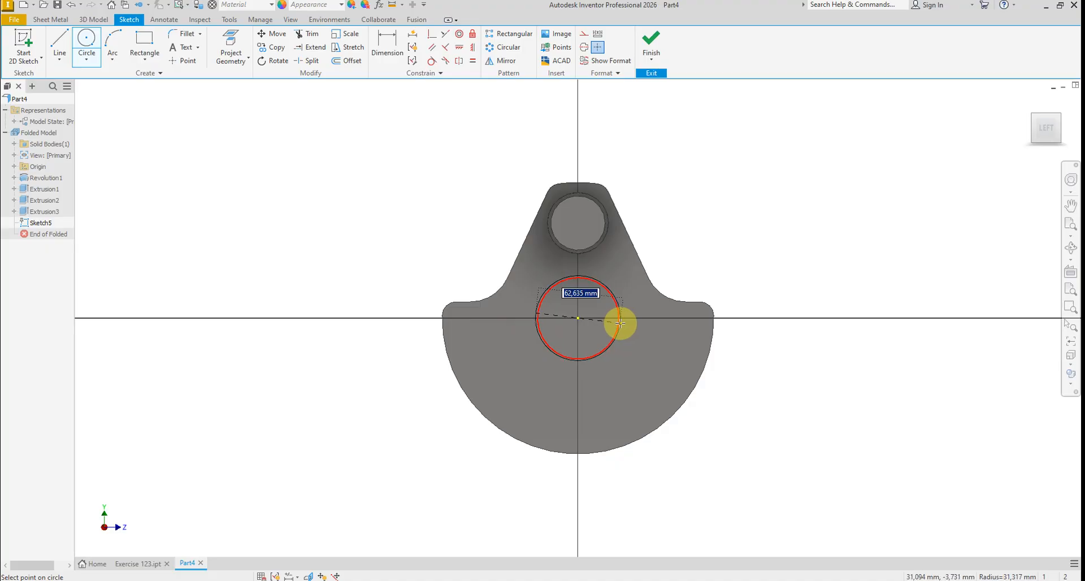
{"action": "type", "text": "6"}
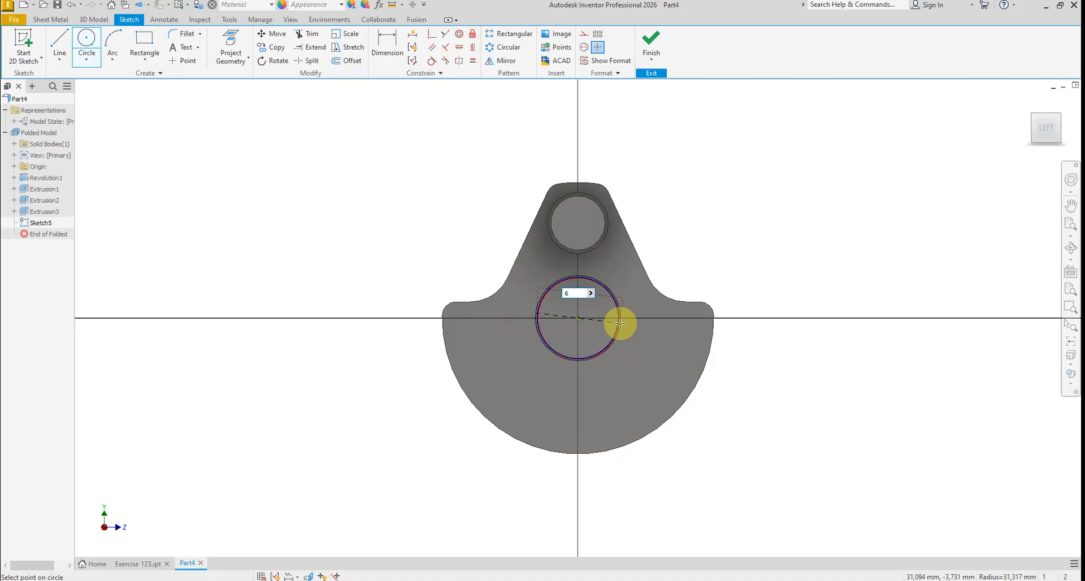
{"action": "type", "text": "5"}
{"action": "key", "text": "Return"}
{"action": "right_click", "coordinate": [704, 221]}
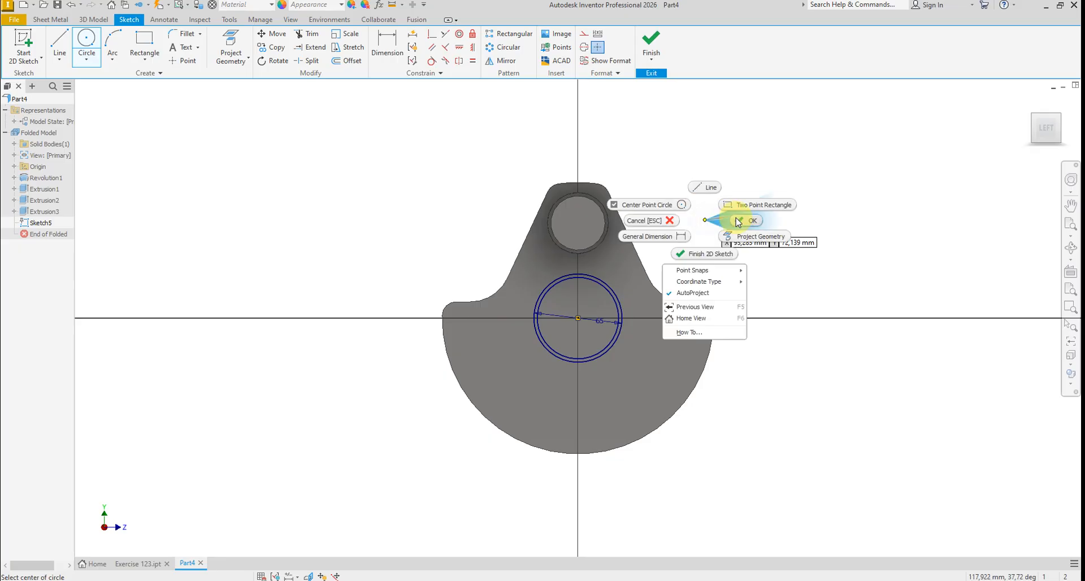
{"action": "left_click", "coordinate": [738, 222]}
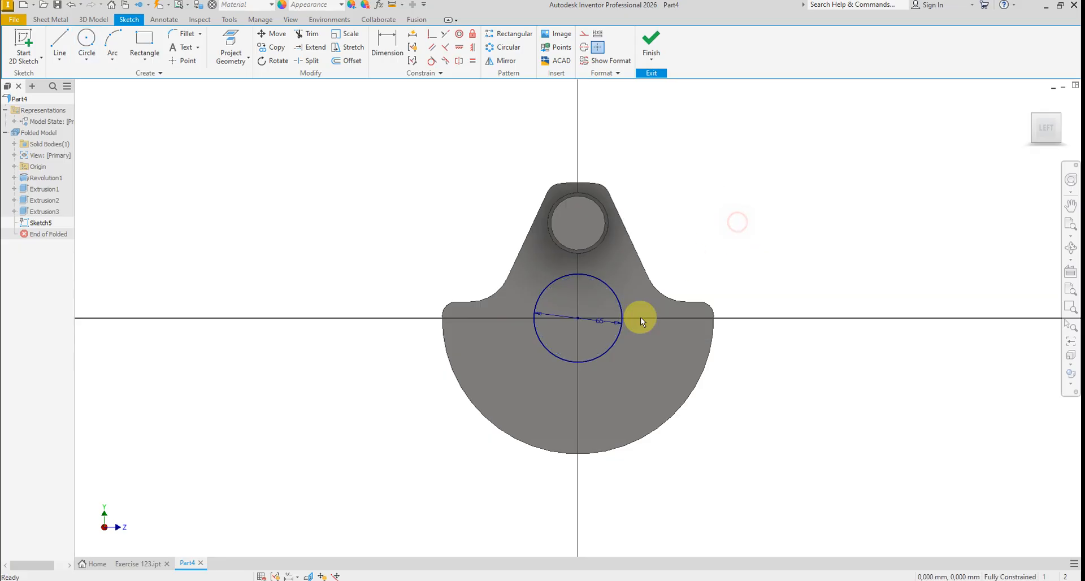
- Finish the sketch, check the bore depth in the EXERCISE 123.PNG drawing, and cut the 65 mm circle 40+173 mm into the shaft
{"action": "left_click", "coordinate": [652, 44]}
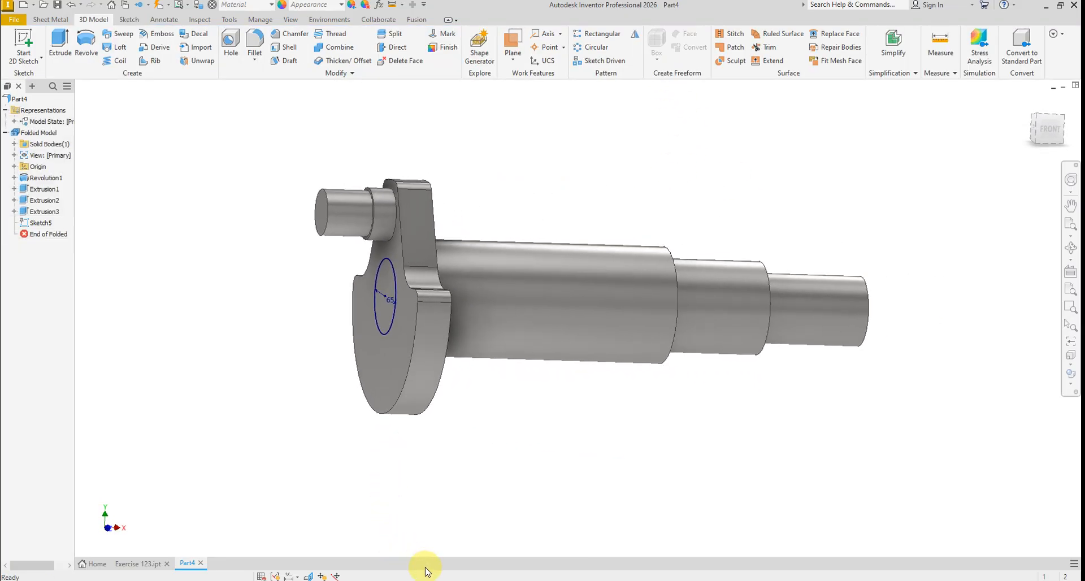
{"action": "left_click", "coordinate": [441, 580]}
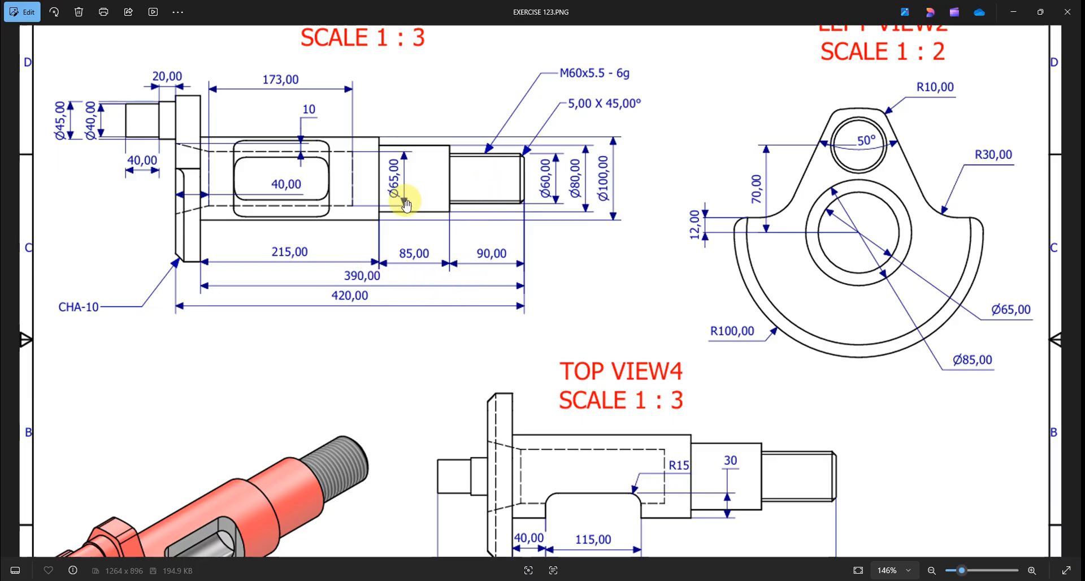
{"action": "scroll", "coordinate": [411, 204], "scroll_direction": "down", "scroll_amount": 3}
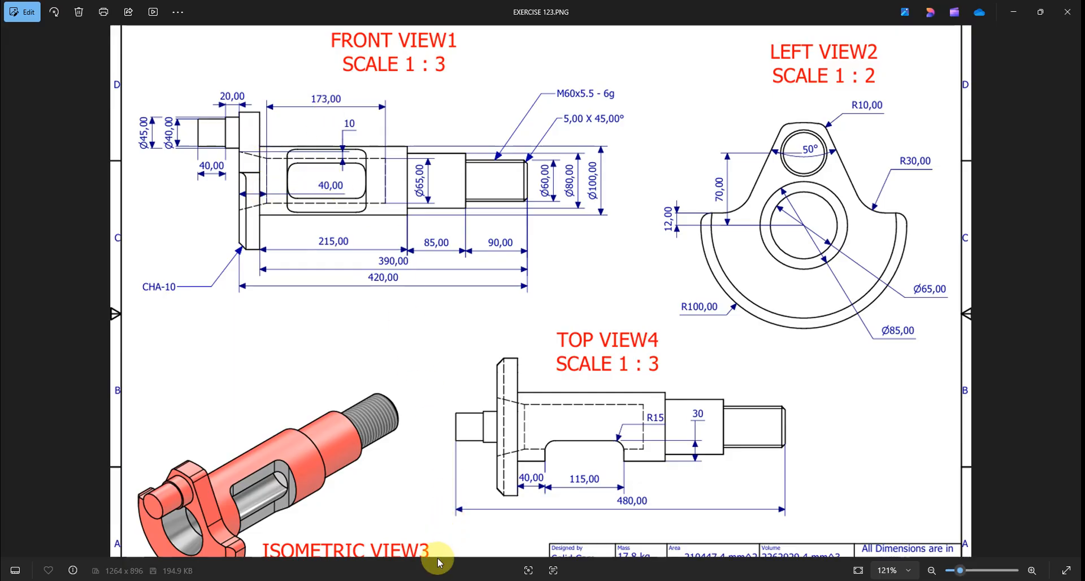
{"action": "left_click", "coordinate": [461, 580]}
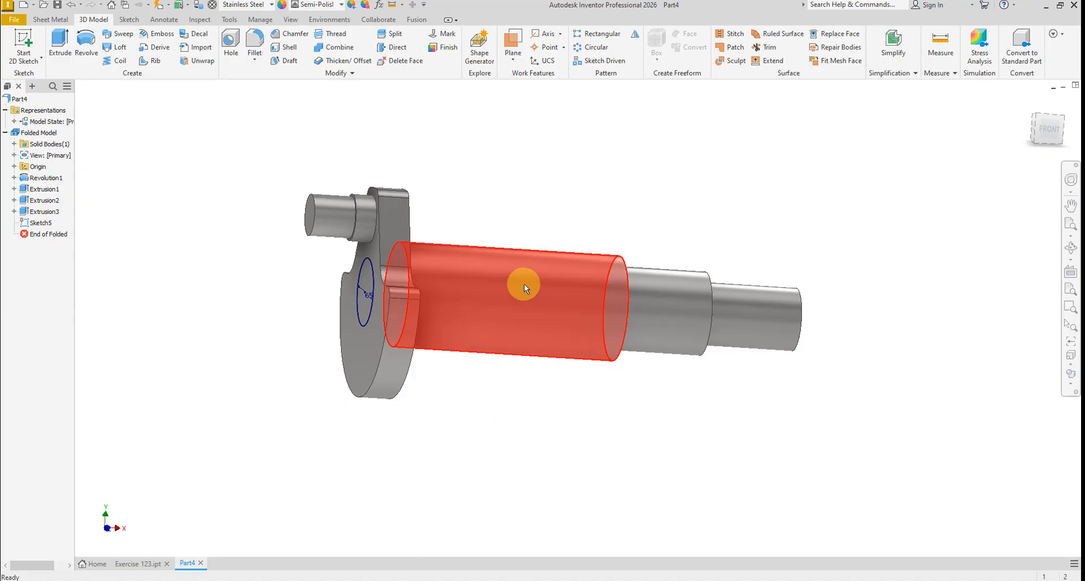
{"action": "left_click", "coordinate": [60, 43]}
{"action": "left_click", "coordinate": [192, 181]}
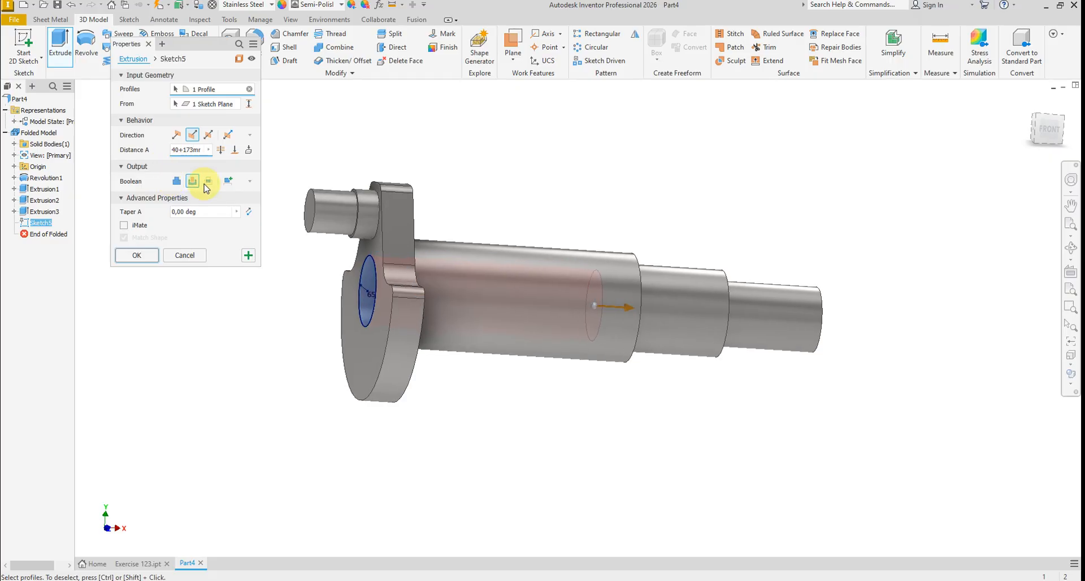
{"action": "left_click", "coordinate": [140, 257]}
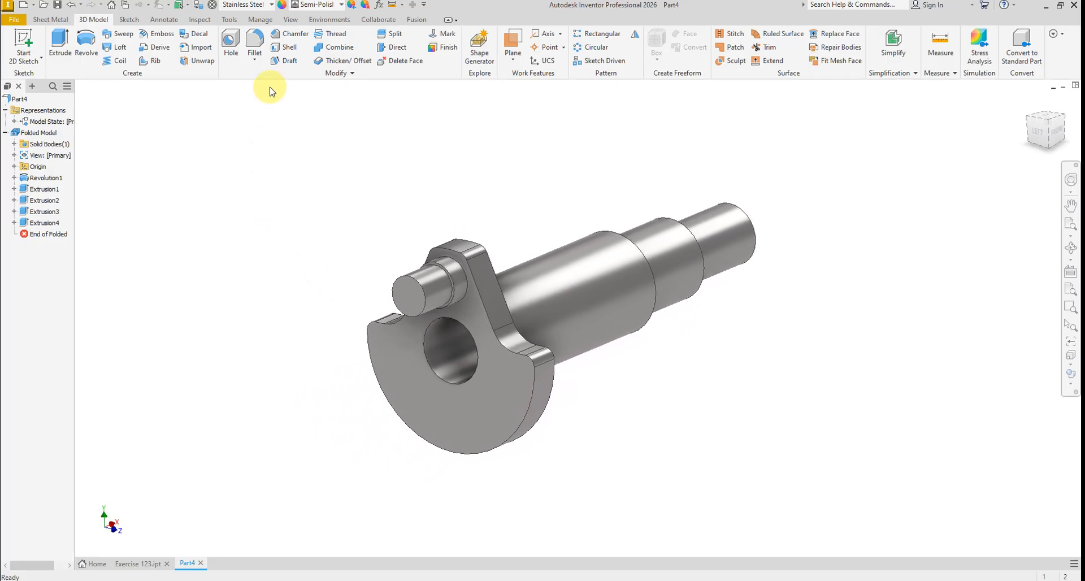
- Chamfer the bore's mouth edge on the web's outer face with two distances, 10 mm radially and 40 mm along the bore
{"action": "left_click", "coordinate": [289, 33]}
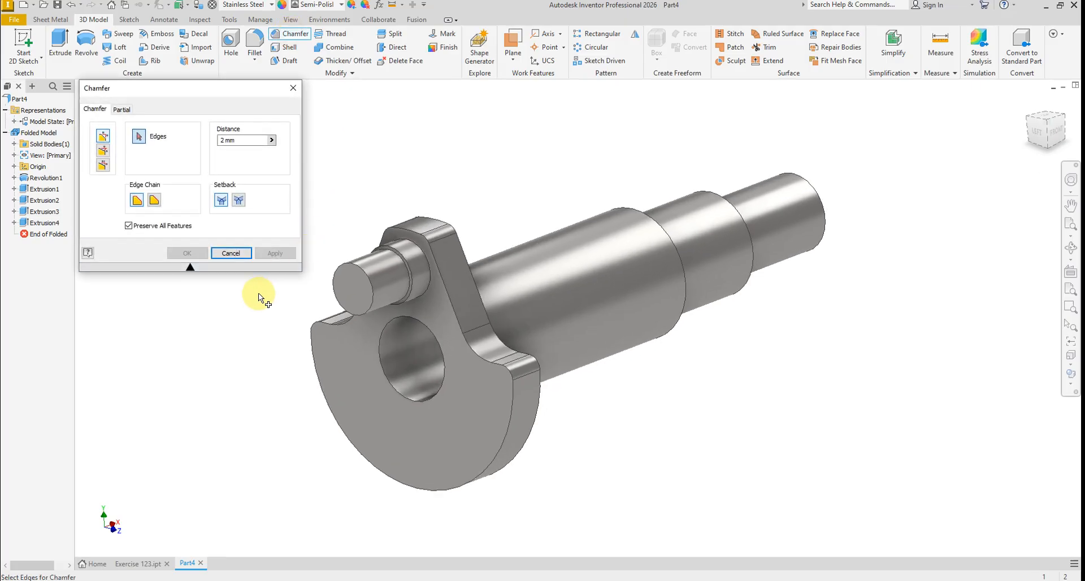
{"action": "left_click", "coordinate": [102, 165]}
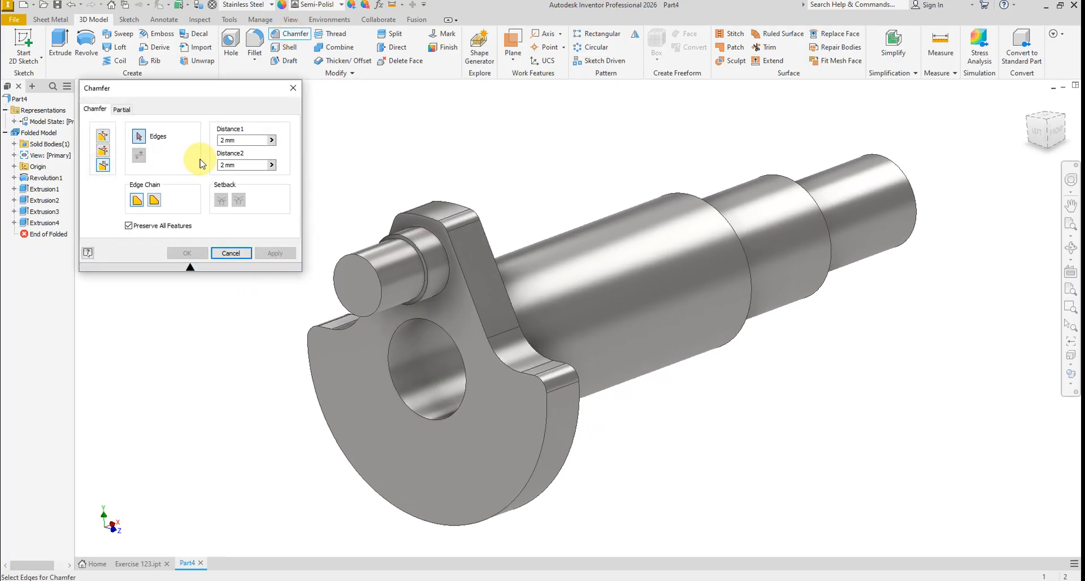
{"action": "double_click", "coordinate": [225, 140]}
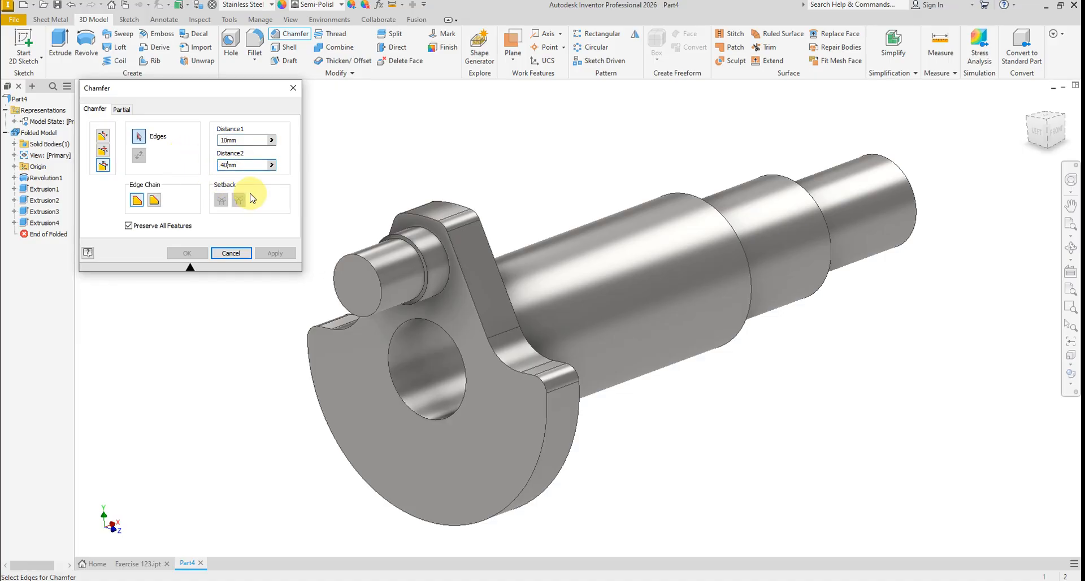
{"action": "left_click", "coordinate": [399, 361]}
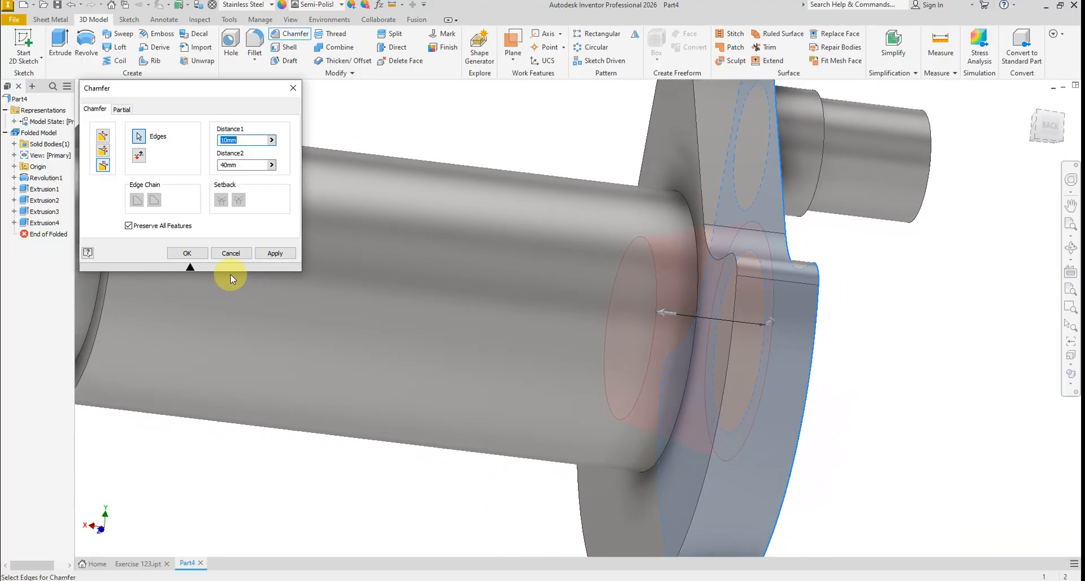
{"action": "left_click", "coordinate": [187, 253]}
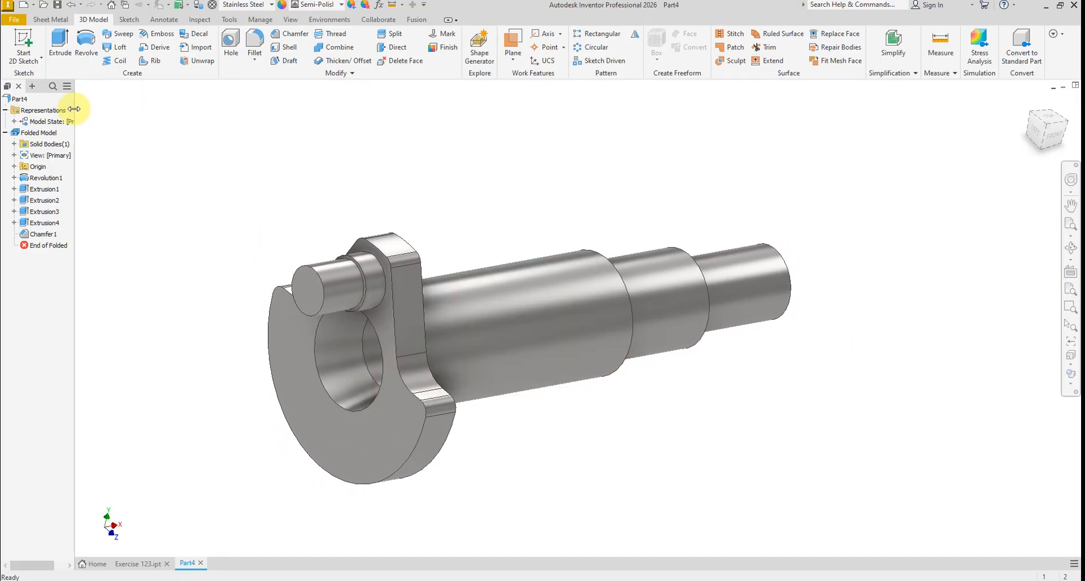
- Start a sketch on the XZ origin plane and slice the graphics to expose the bore's section
{"action": "left_click", "coordinate": [14, 166]}
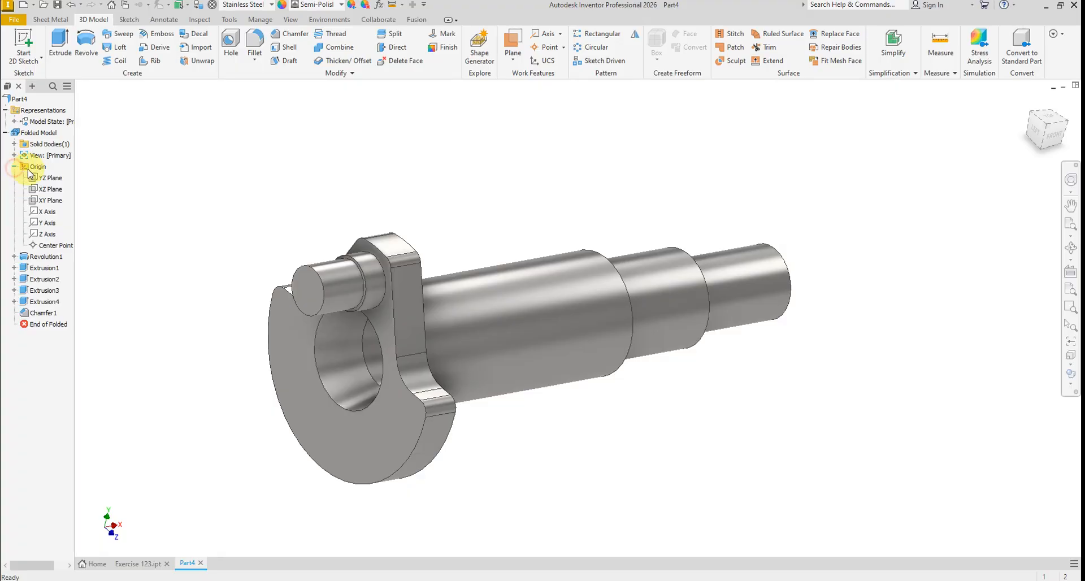
{"action": "left_click", "coordinate": [55, 192]}
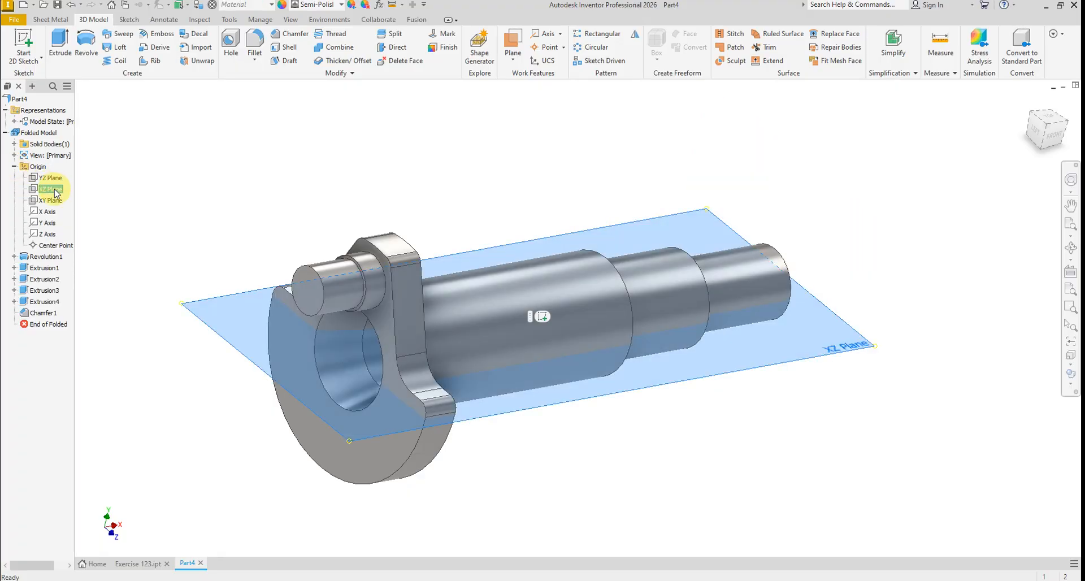
{"action": "left_click", "coordinate": [545, 321]}
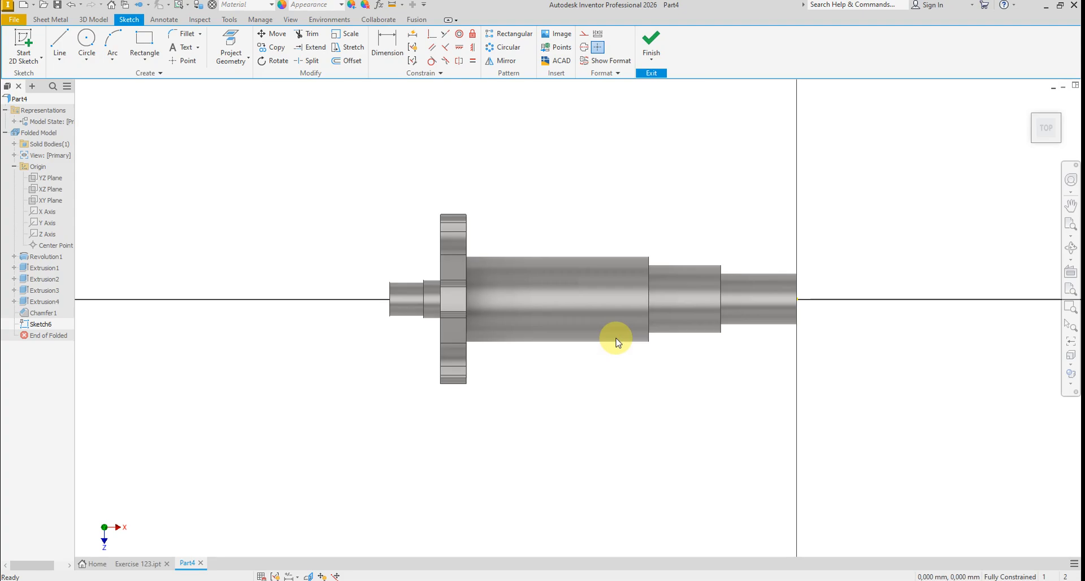
{"action": "left_click", "coordinate": [309, 576]}
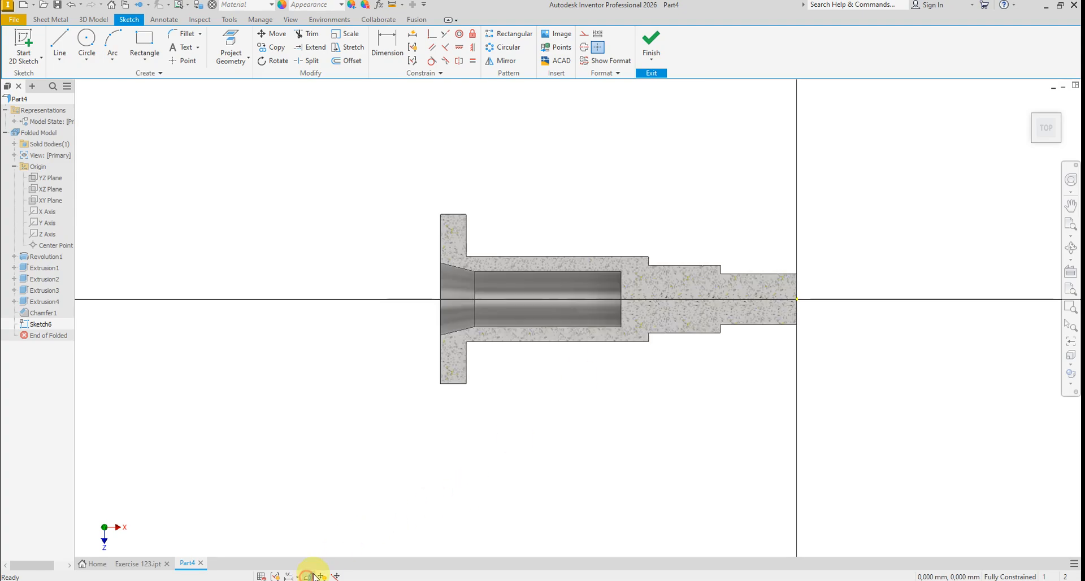
{"action": "right_click", "coordinate": [557, 432]}
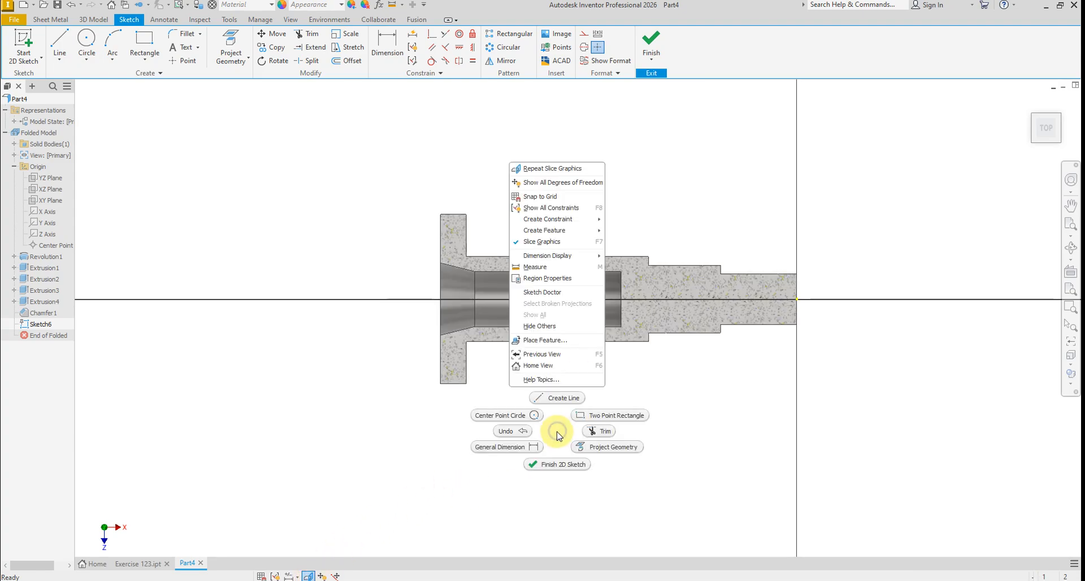
{"action": "left_click", "coordinate": [318, 383]}
- Draw a rectangle straddling the shaft wall on the positive-Z side of the bore, starting about 52 mm from the web's inner face
{"action": "left_click", "coordinate": [145, 43]}
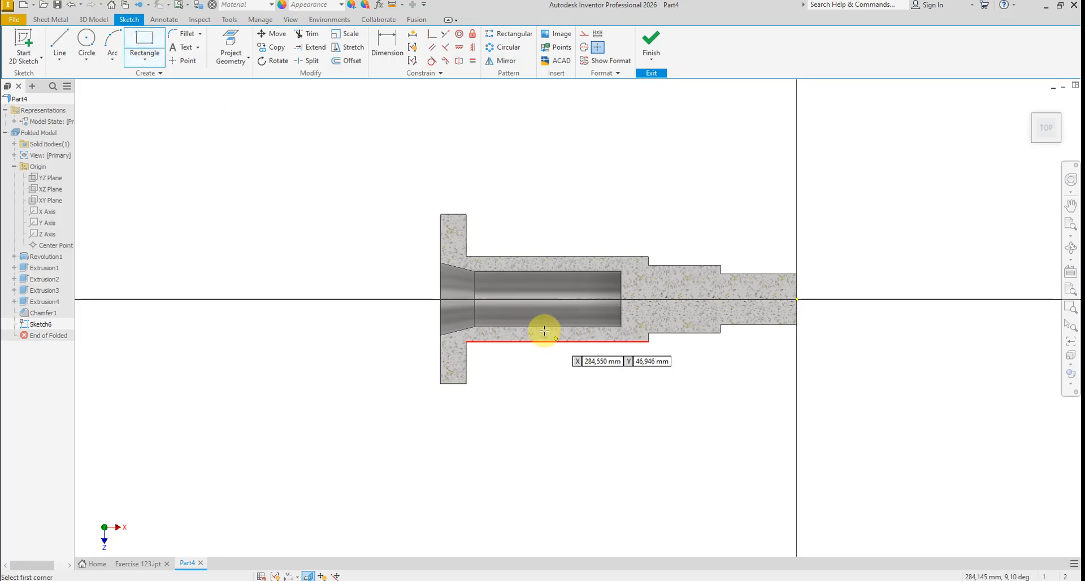
{"action": "left_click", "coordinate": [510, 313]}
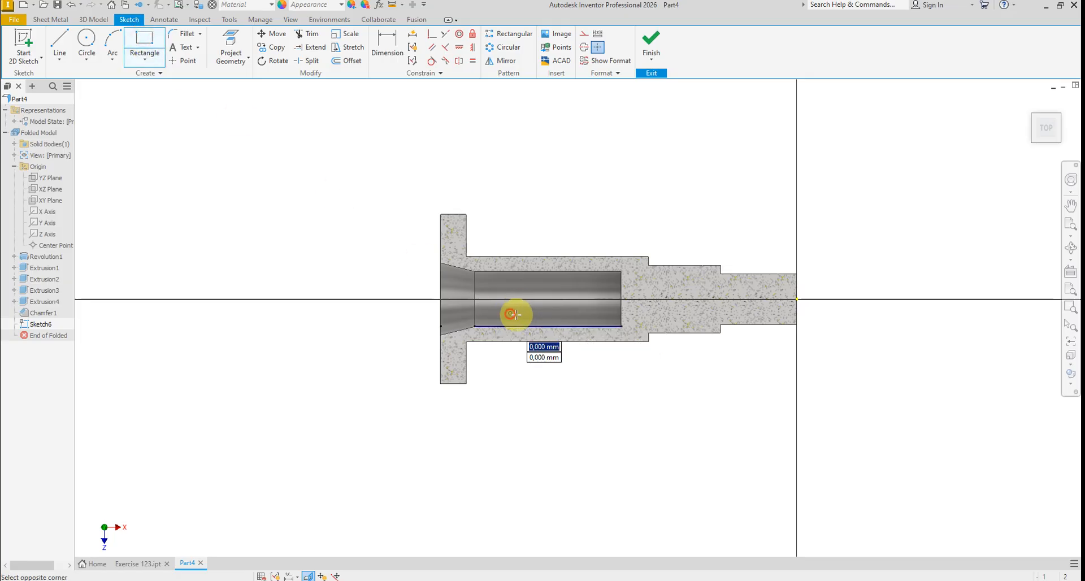
{"action": "left_click", "coordinate": [606, 359]}
{"action": "right_click", "coordinate": [654, 376]}
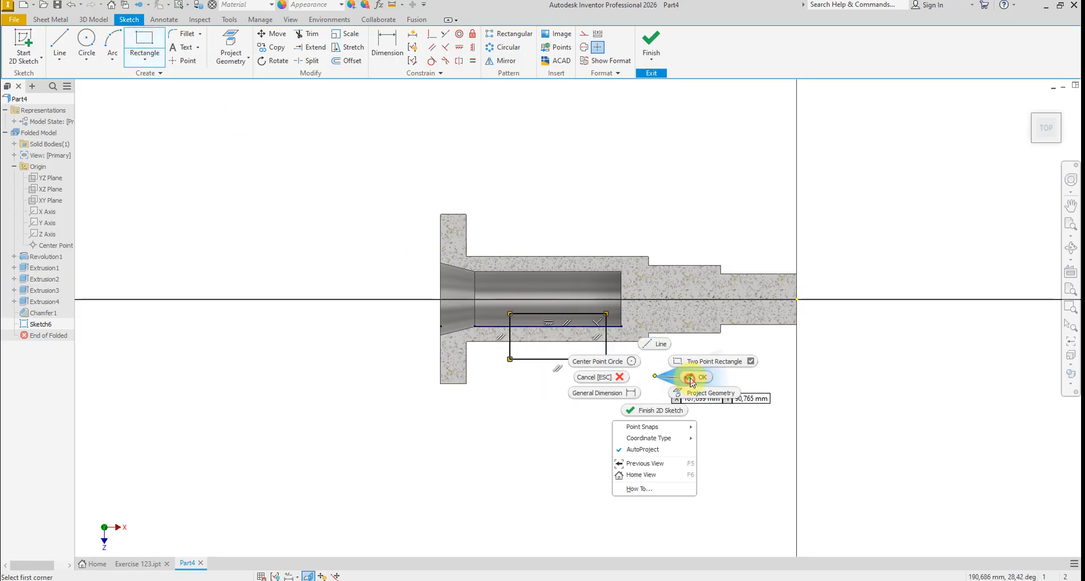
{"action": "left_click", "coordinate": [699, 377]}
- Dimension the rectangle 40 mm from the web's inner face and 115 mm long along the shaft
{"action": "left_click", "coordinate": [387, 44]}
{"action": "scroll", "coordinate": [598, 332], "scroll_direction": "up", "scroll_amount": 3}
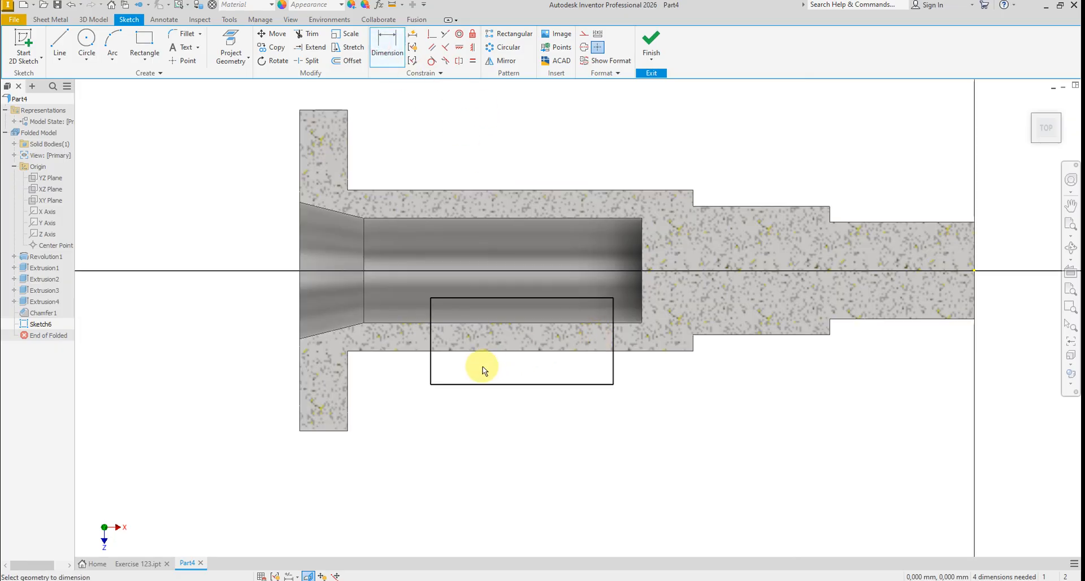
{"action": "left_click", "coordinate": [431, 385]}
{"action": "left_click", "coordinate": [377, 406]}
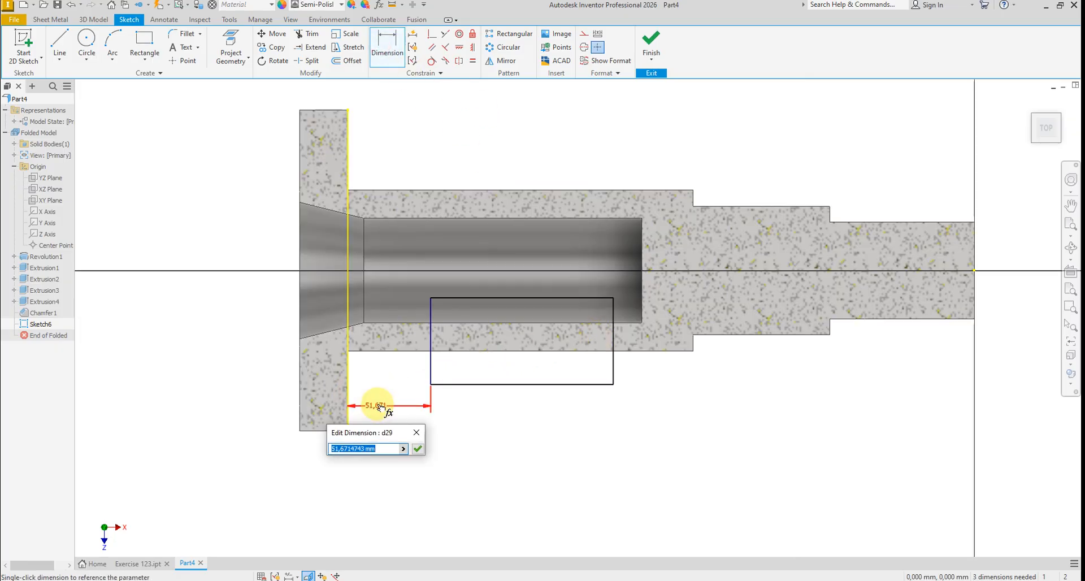
{"action": "key", "text": "Return"}
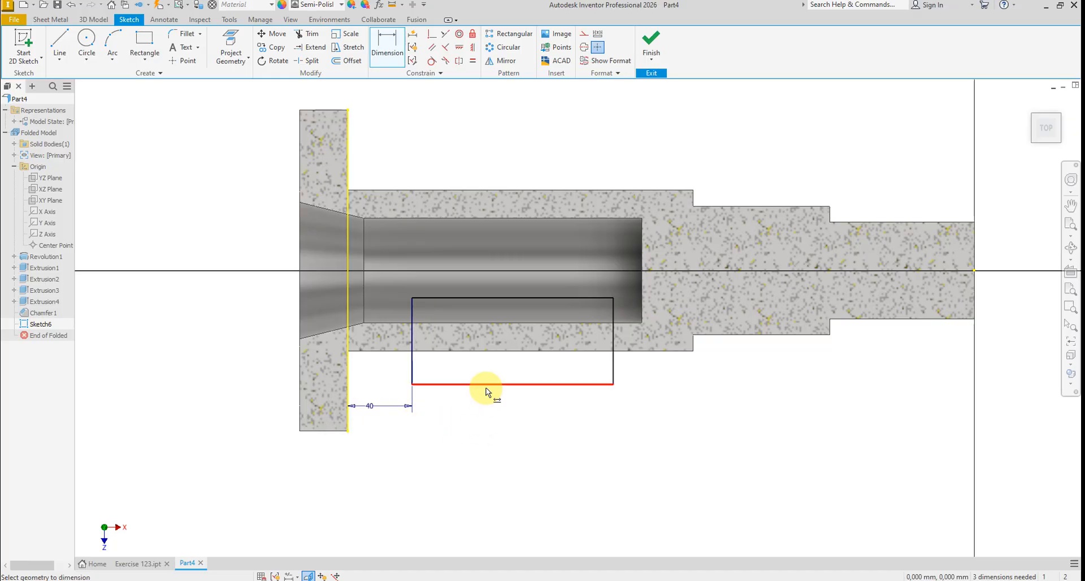
{"action": "left_click", "coordinate": [487, 389]}
{"action": "left_click", "coordinate": [489, 416]}
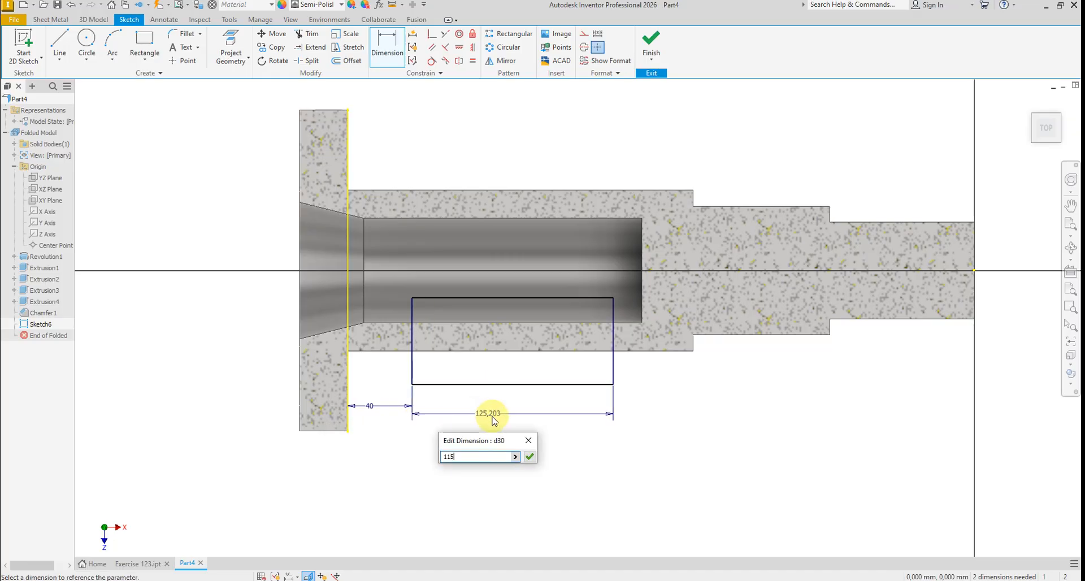
{"action": "key", "text": "Return"}
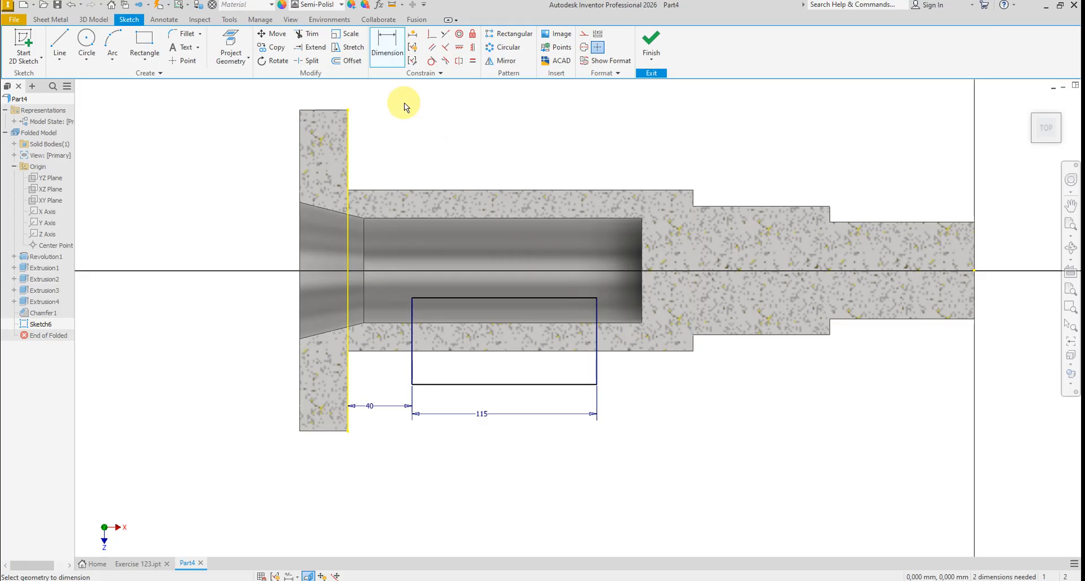
- Project the shaft's outer edge that crosses the rectangle into the sketch
{"action": "left_click", "coordinate": [238, 44]}
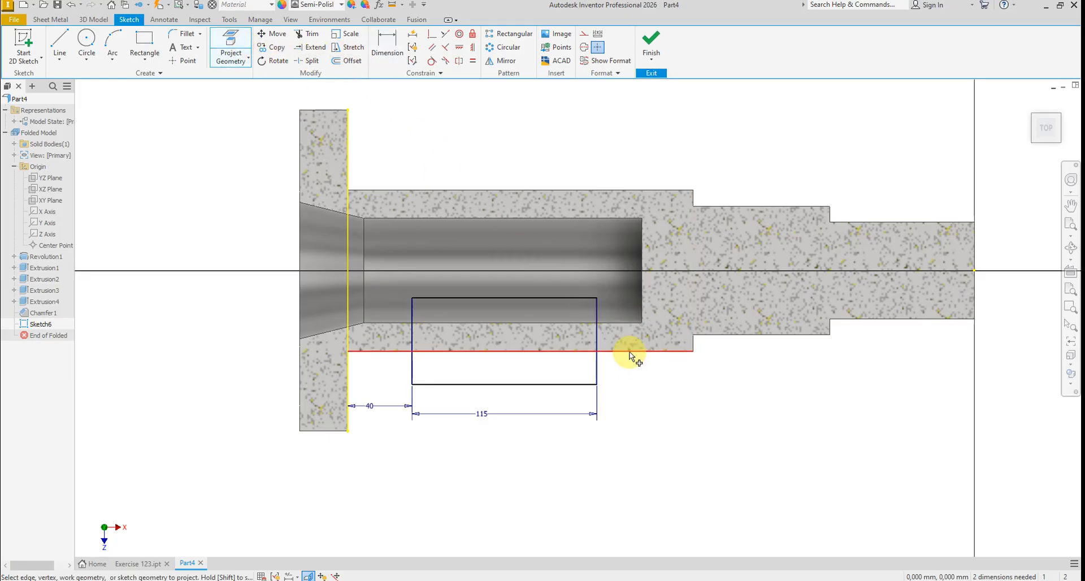
{"action": "left_click", "coordinate": [630, 355]}
{"action": "right_click", "coordinate": [702, 395]}
{"action": "left_click", "coordinate": [697, 364]}
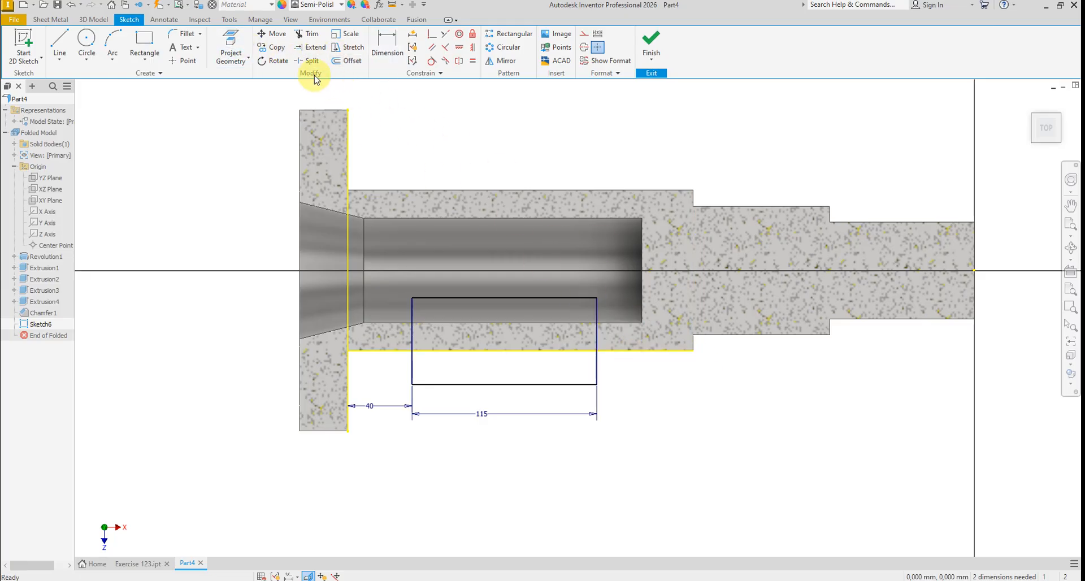
- Dimension the rectangle's inner edge 30 mm from the projected shaft edge
{"action": "left_click", "coordinate": [387, 44]}
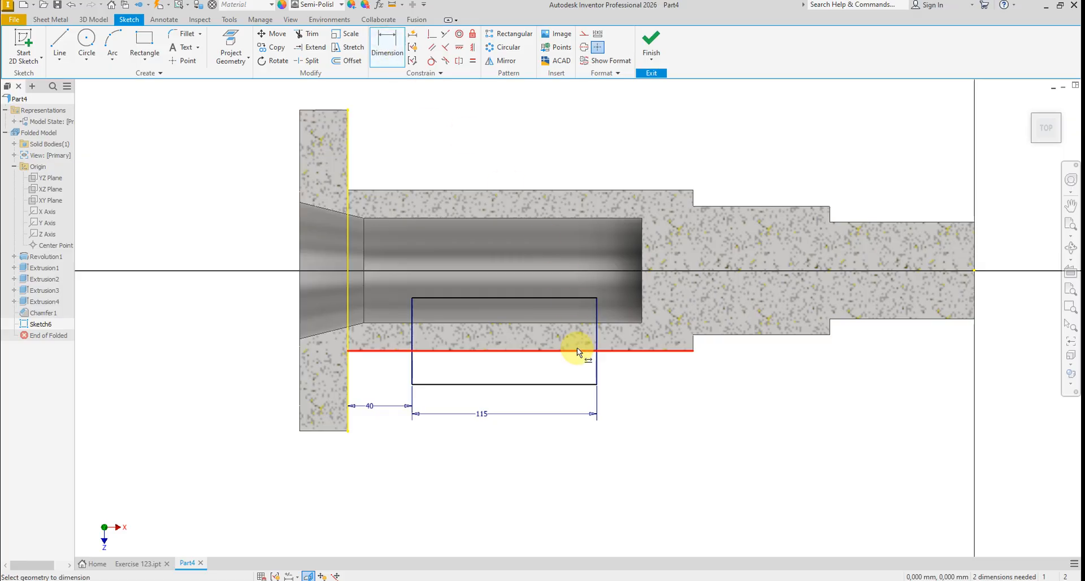
{"action": "left_click", "coordinate": [577, 350]}
{"action": "left_click", "coordinate": [579, 299]}
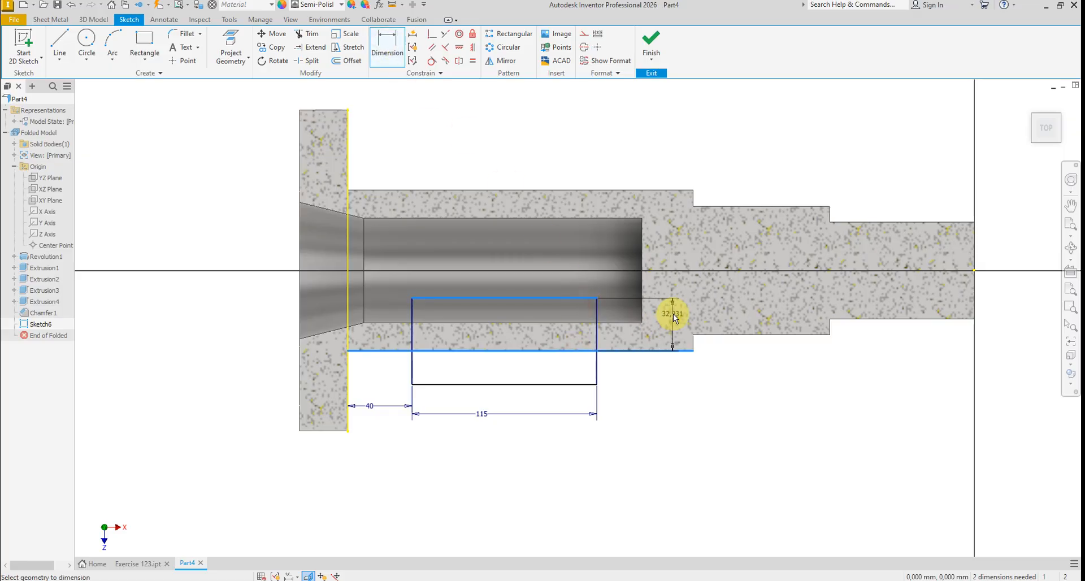
{"action": "left_click", "coordinate": [673, 315]}
{"action": "type", "text": "3"}
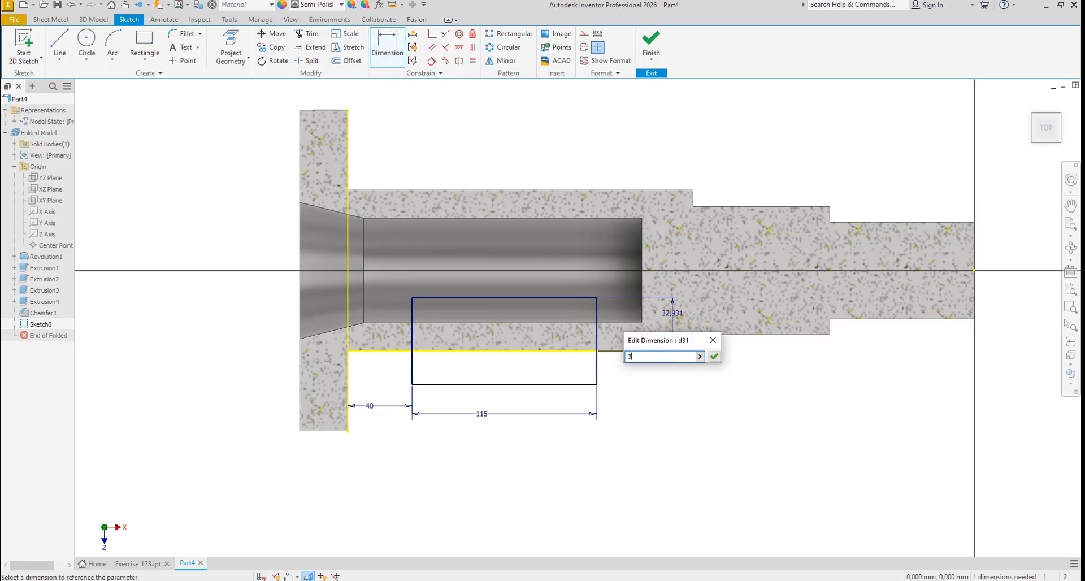
{"action": "type", "text": "0"}
{"action": "key", "text": "Return"}
{"action": "right_click", "coordinate": [710, 417]}
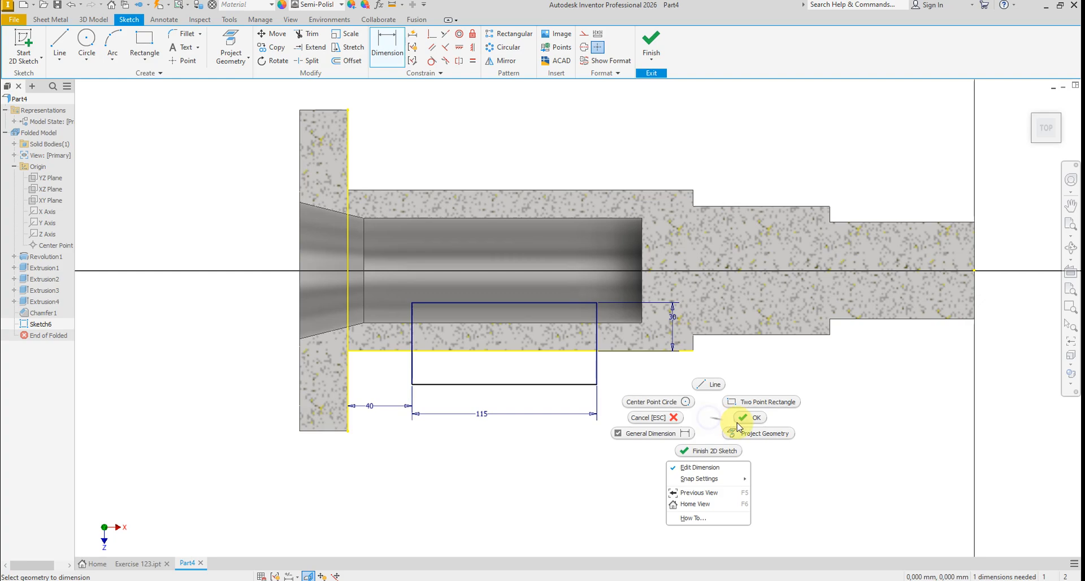
{"action": "left_click", "coordinate": [746, 417]}
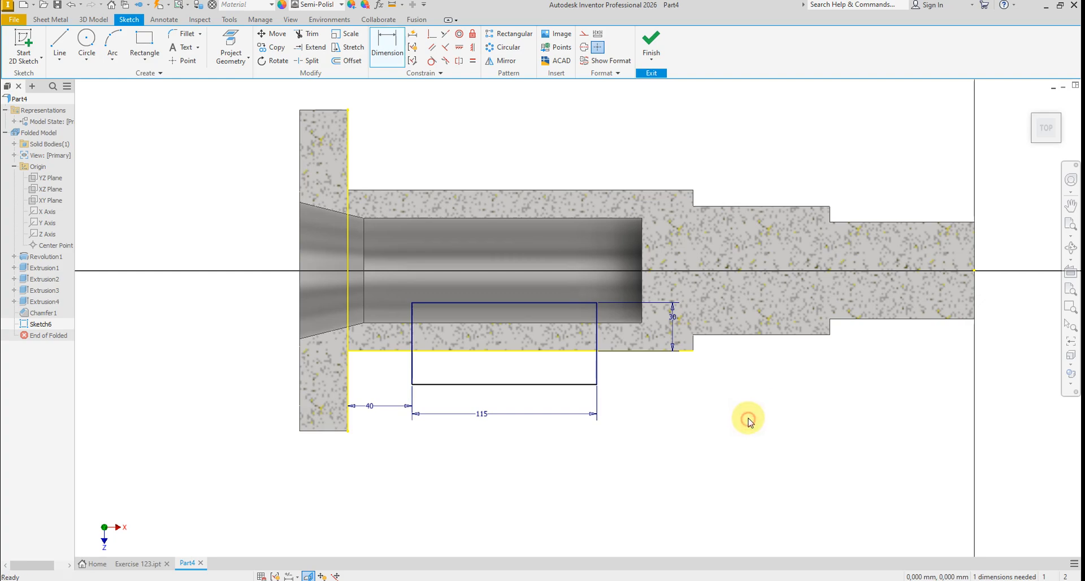
- Finish the sketch and cut both rectangle regions symmetrically through all to open the side window in the shaft
{"action": "left_click", "coordinate": [651, 47]}
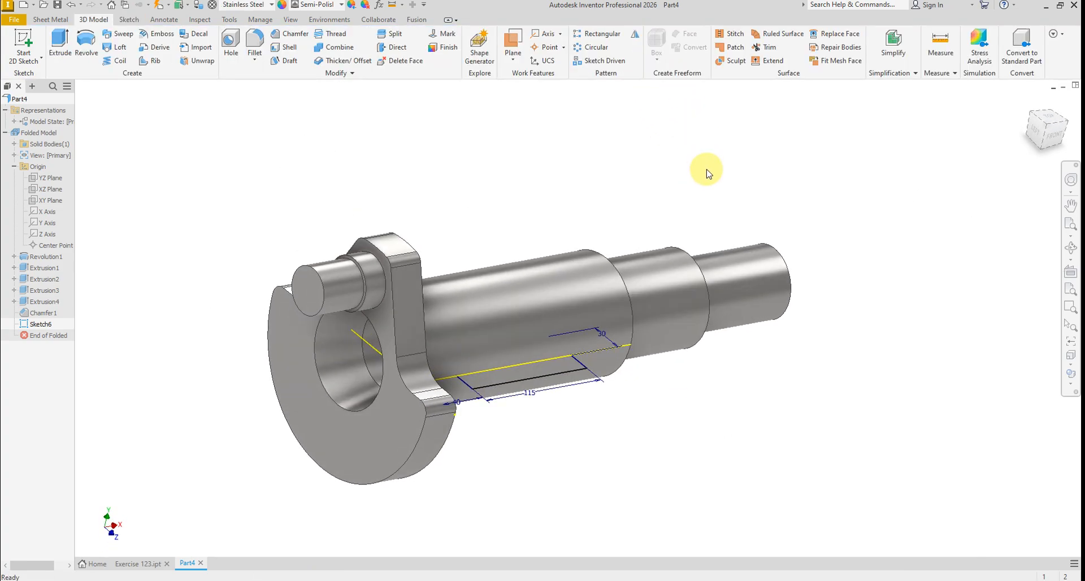
{"action": "scroll", "coordinate": [563, 340], "scroll_direction": "down", "scroll_amount": 2}
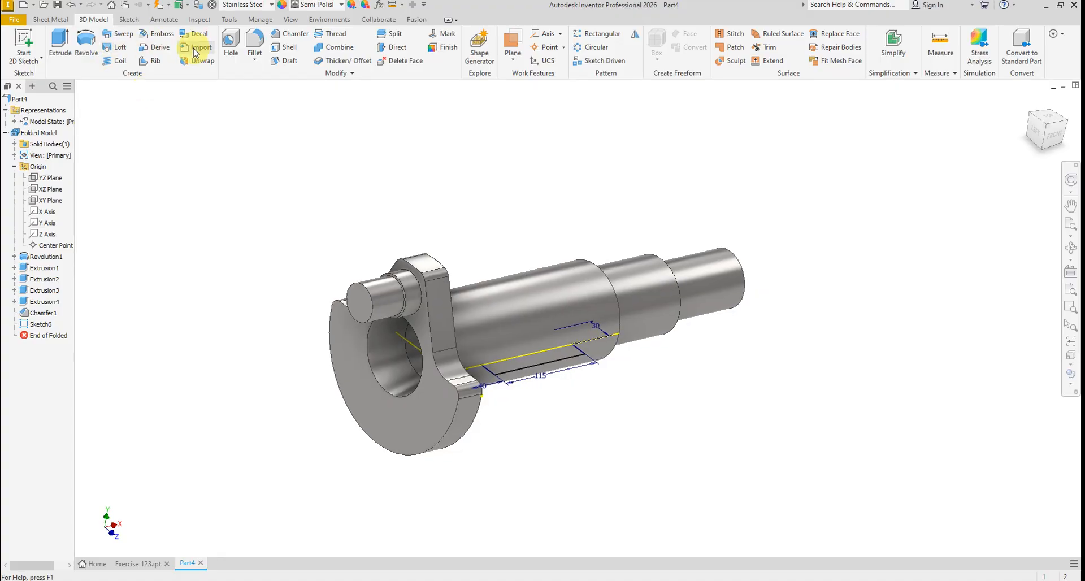
{"action": "left_click", "coordinate": [530, 345]}
{"action": "left_click", "coordinate": [540, 357]}
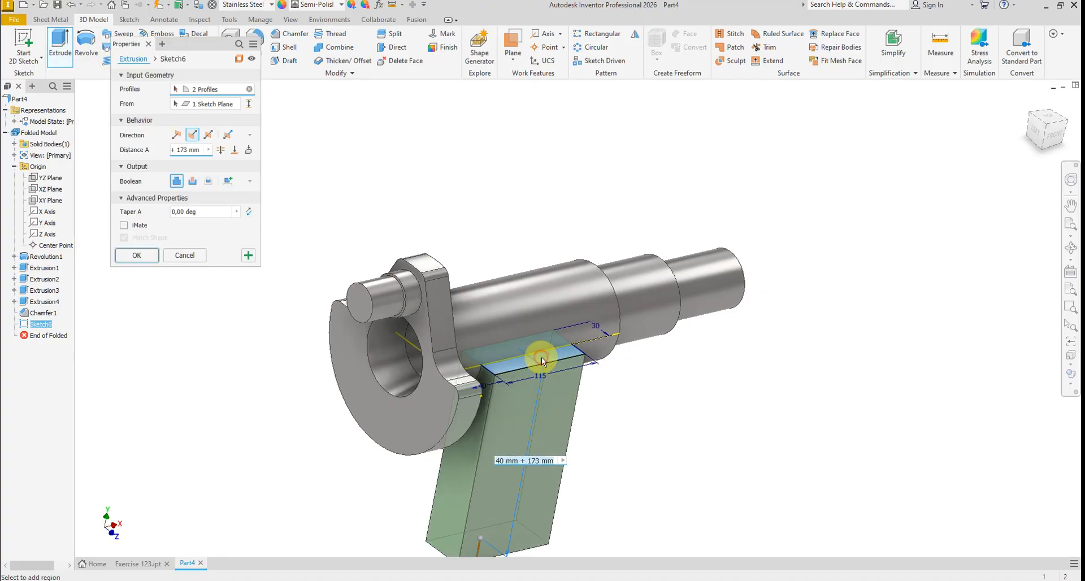
{"action": "left_click", "coordinate": [195, 180]}
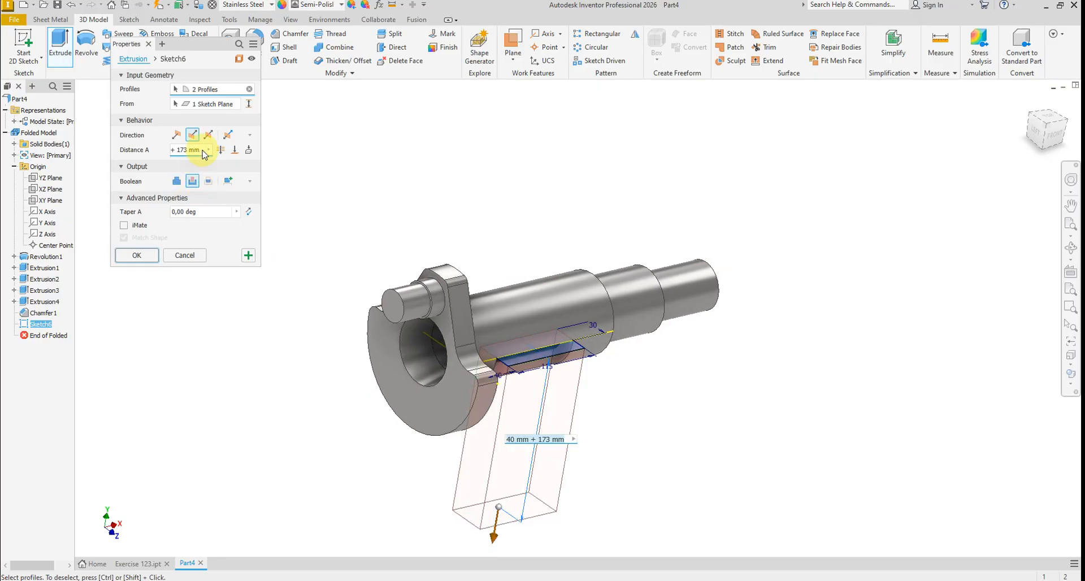
{"action": "left_click", "coordinate": [209, 135]}
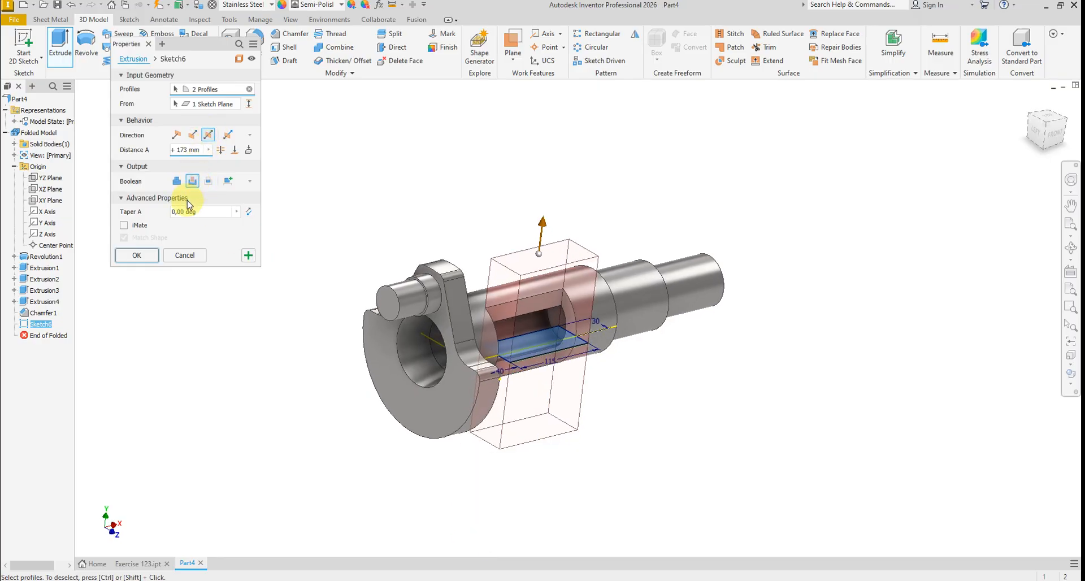
{"action": "left_click", "coordinate": [220, 149]}
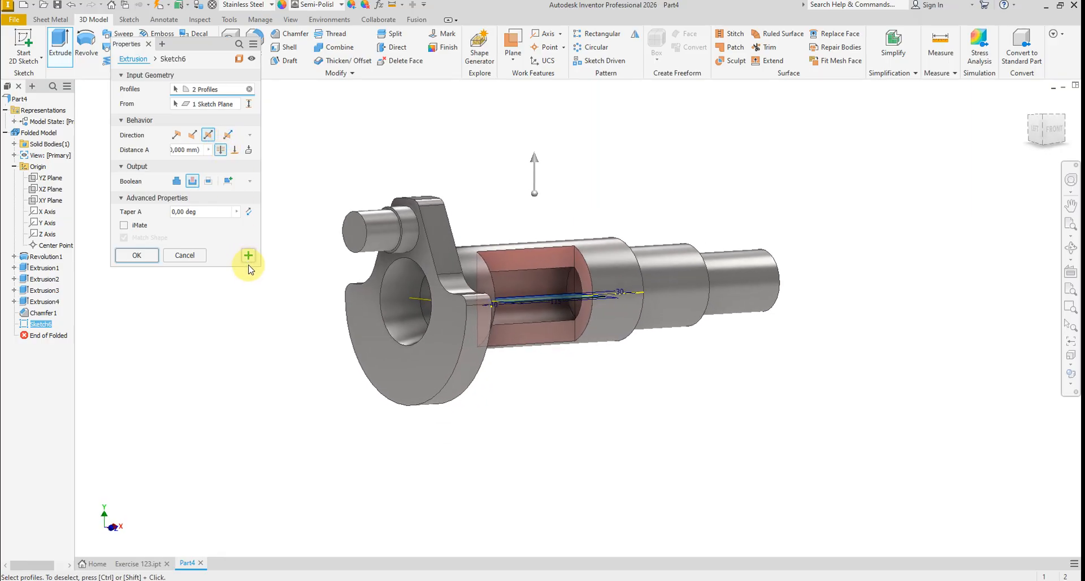
{"action": "left_click", "coordinate": [137, 255]}
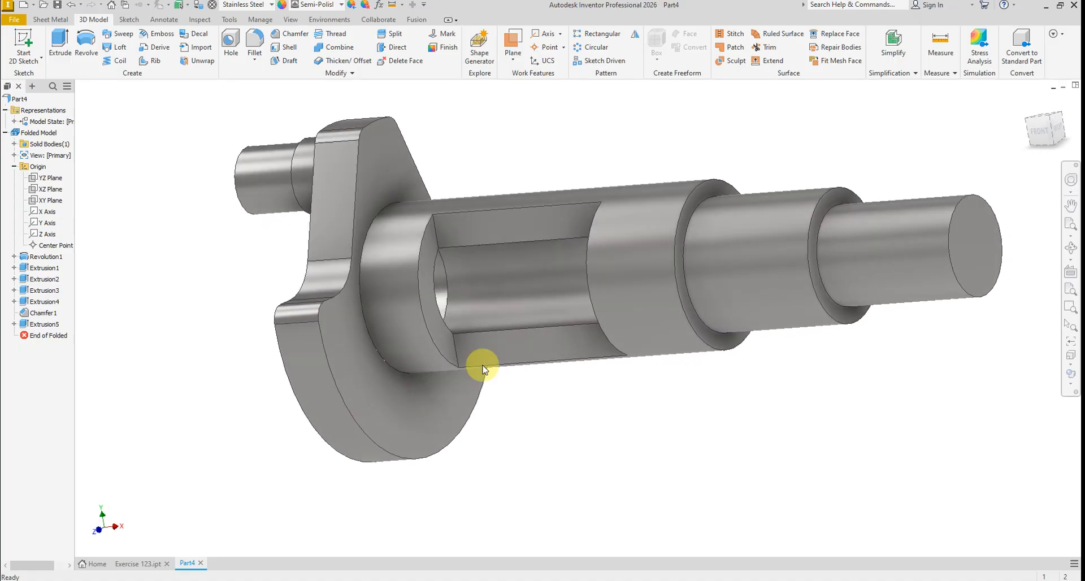
- Fillet the four inner corner edges of the shaft's side window with a 15 mm radius
{"action": "left_click", "coordinate": [256, 39]}
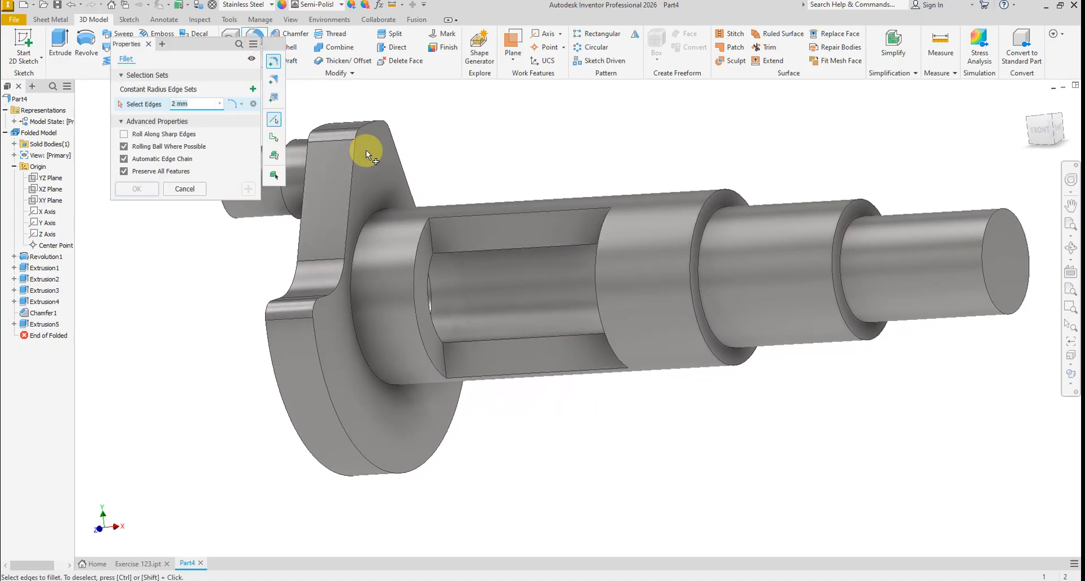
{"action": "type", "text": "15"}
{"action": "left_click", "coordinate": [432, 237]}
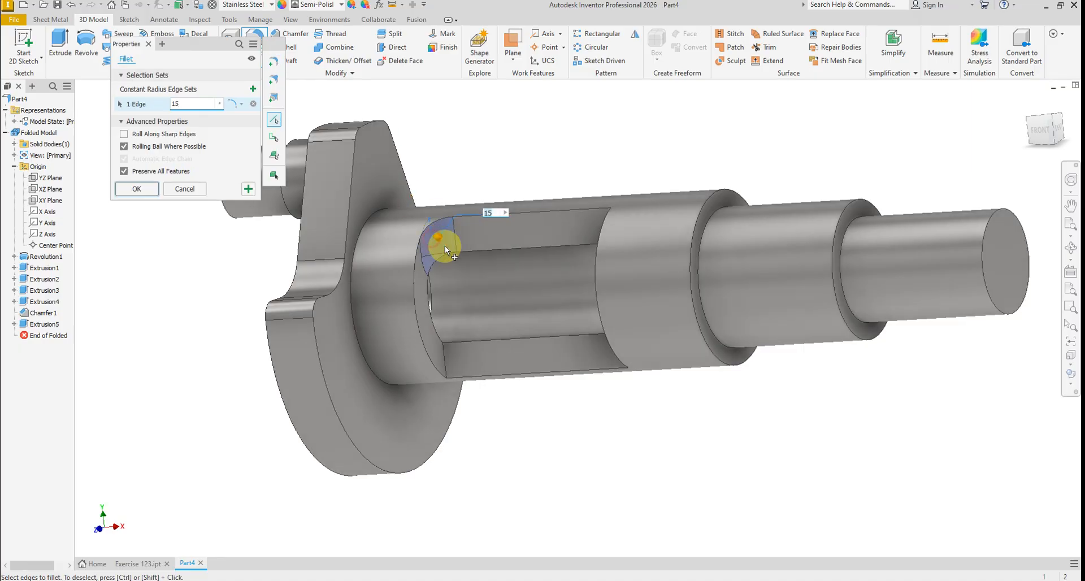
{"action": "left_click", "coordinate": [447, 360]}
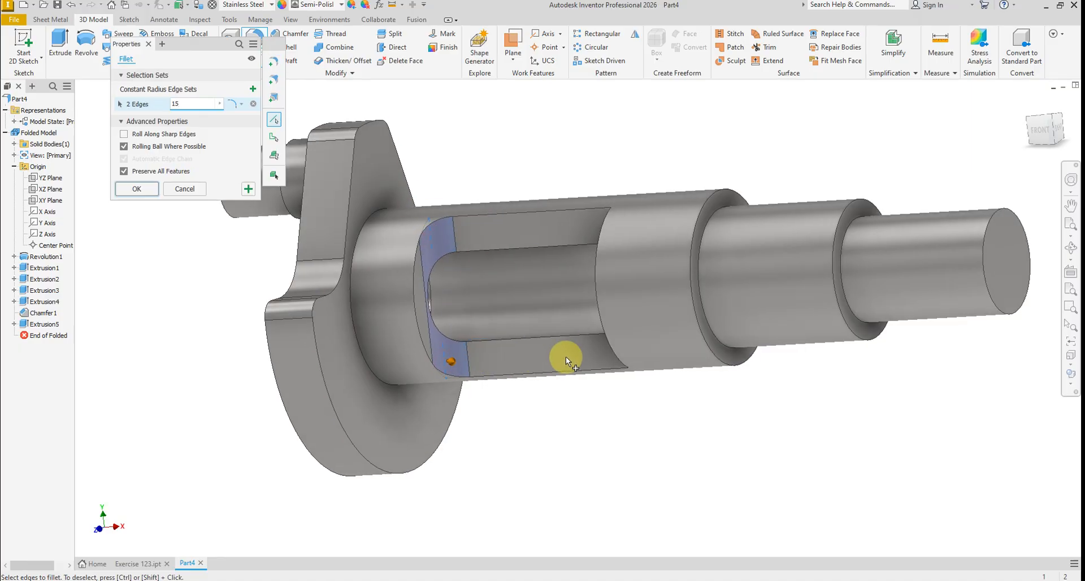
{"action": "left_click", "coordinate": [619, 228]}
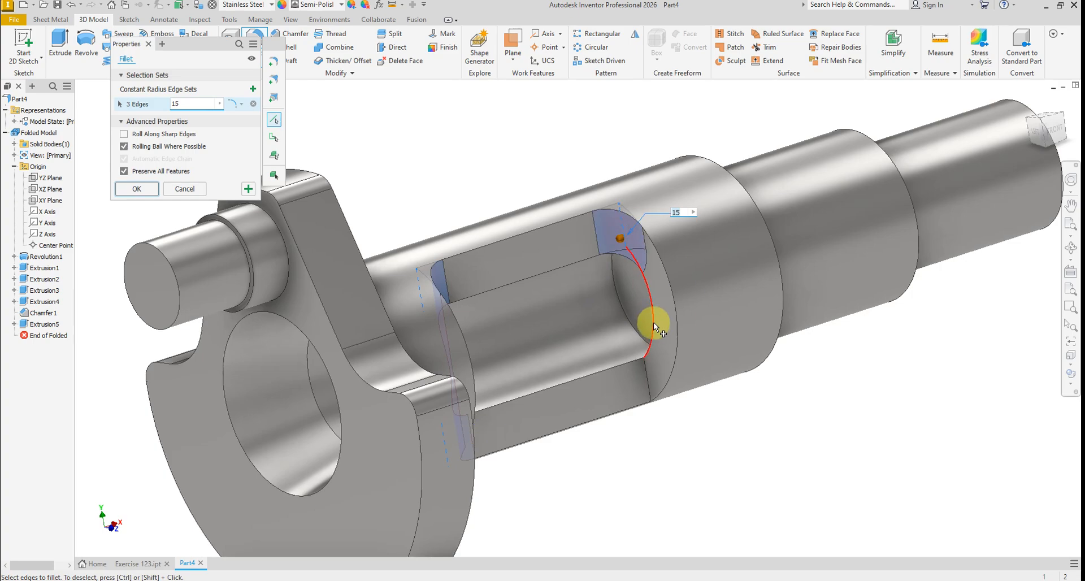
{"action": "left_click", "coordinate": [645, 368]}
{"action": "scroll", "coordinate": [646, 369], "scroll_direction": "down", "scroll_amount": 5}
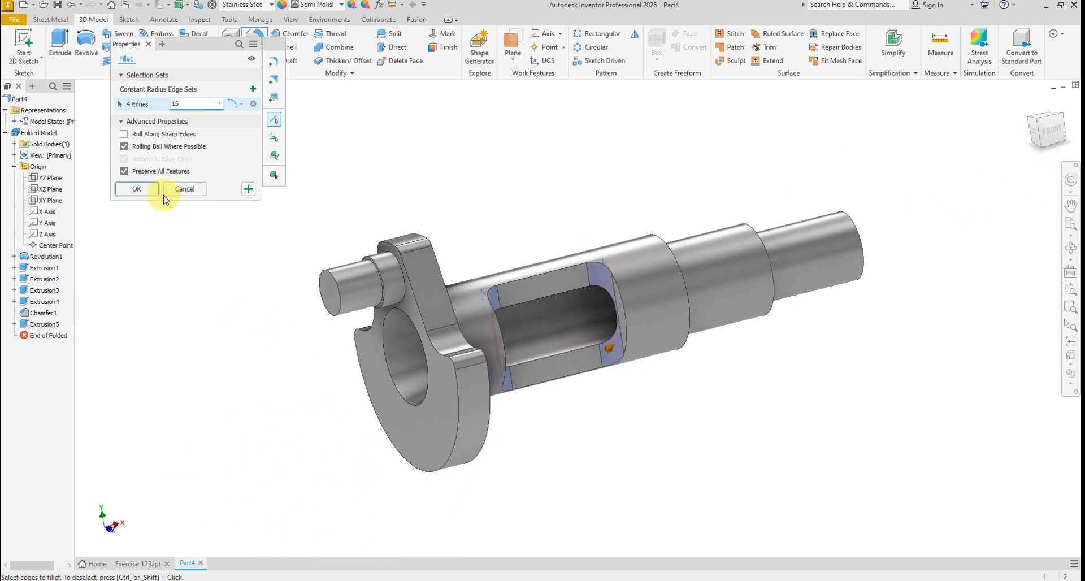
{"action": "left_click", "coordinate": [146, 190]}
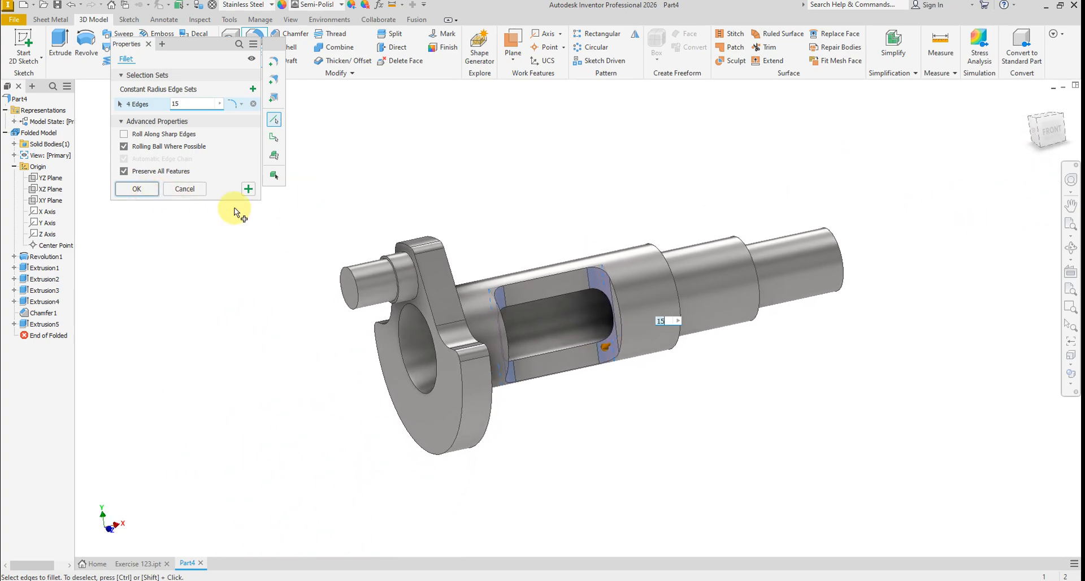
{"action": "left_click", "coordinate": [137, 189]}
- Chamfer the crank web's curved outer edge on the crankpin side by 10 mm at 45 degrees, using the curved rim as the reference face
{"action": "scroll", "coordinate": [484, 286], "scroll_direction": "up", "scroll_amount": 4}
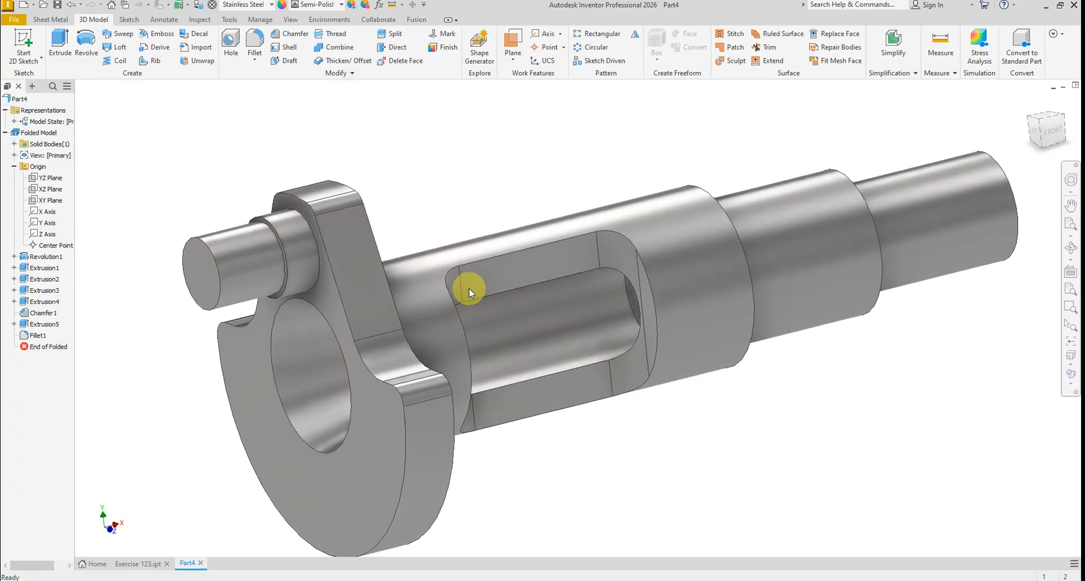
{"action": "middle_click_drag", "start_coordinate": [470, 290], "coordinate": [553, 320], "text": "shift"}
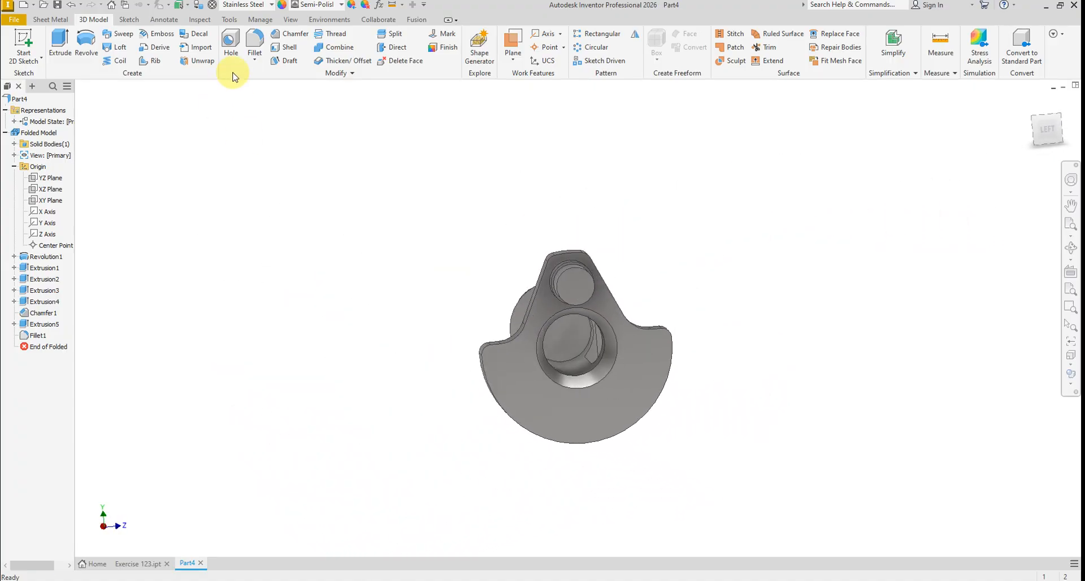
{"action": "left_click", "coordinate": [284, 35]}
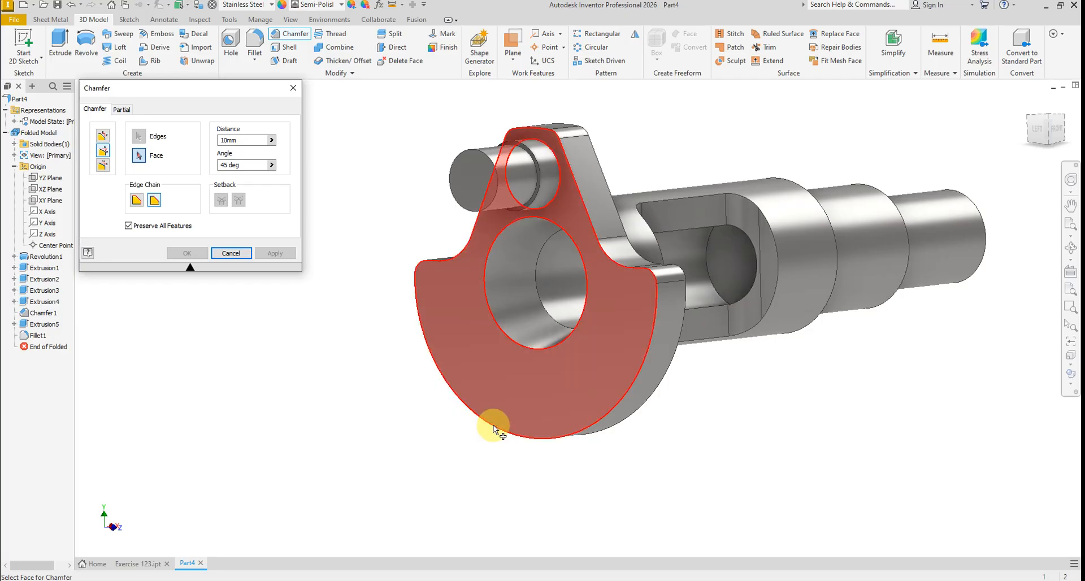
{"action": "left_click", "coordinate": [493, 429]}
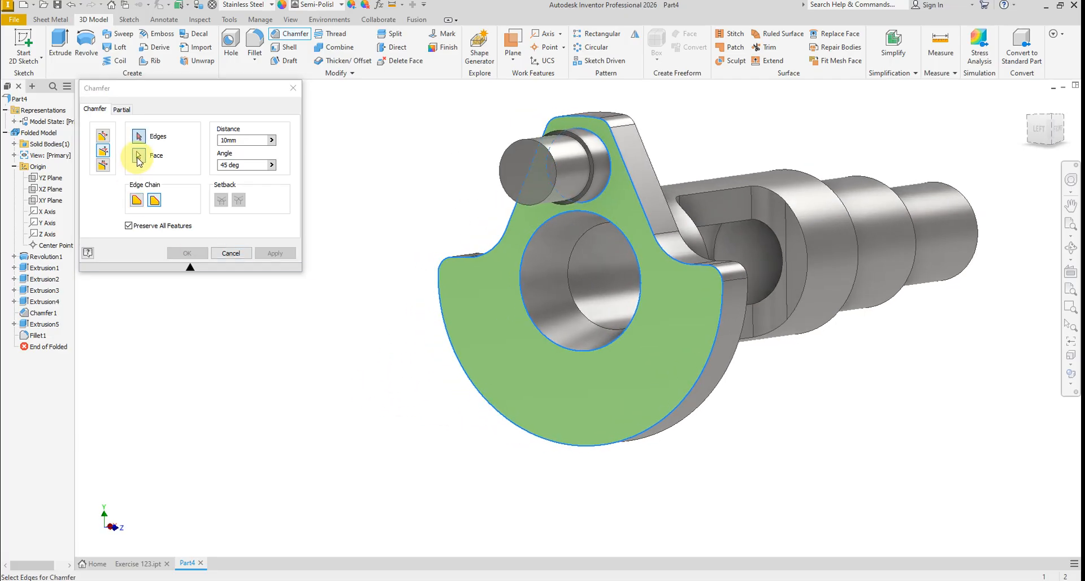
{"action": "left_click", "coordinate": [139, 153]}
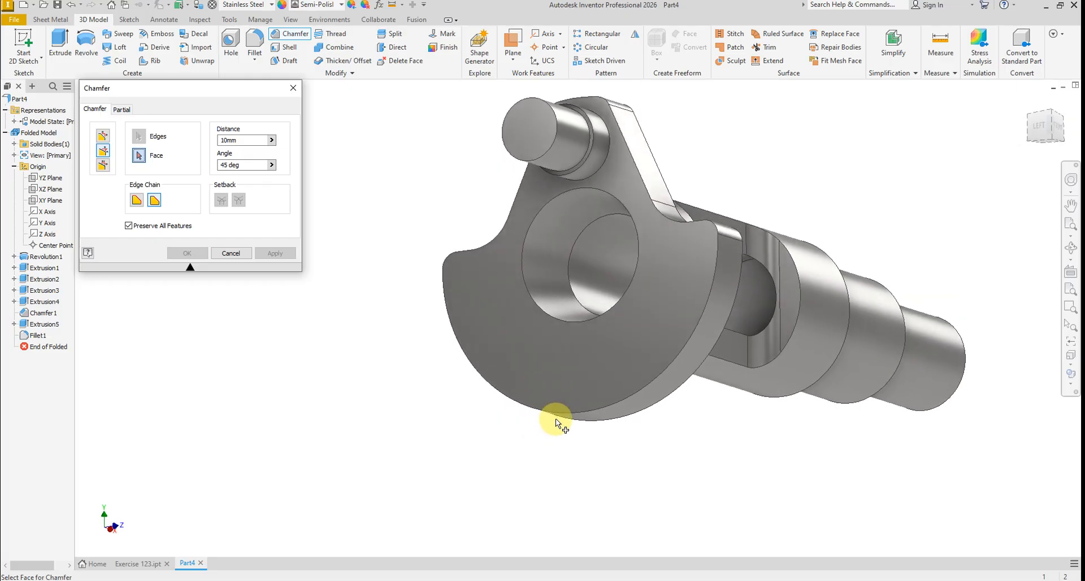
{"action": "left_click", "coordinate": [565, 415]}
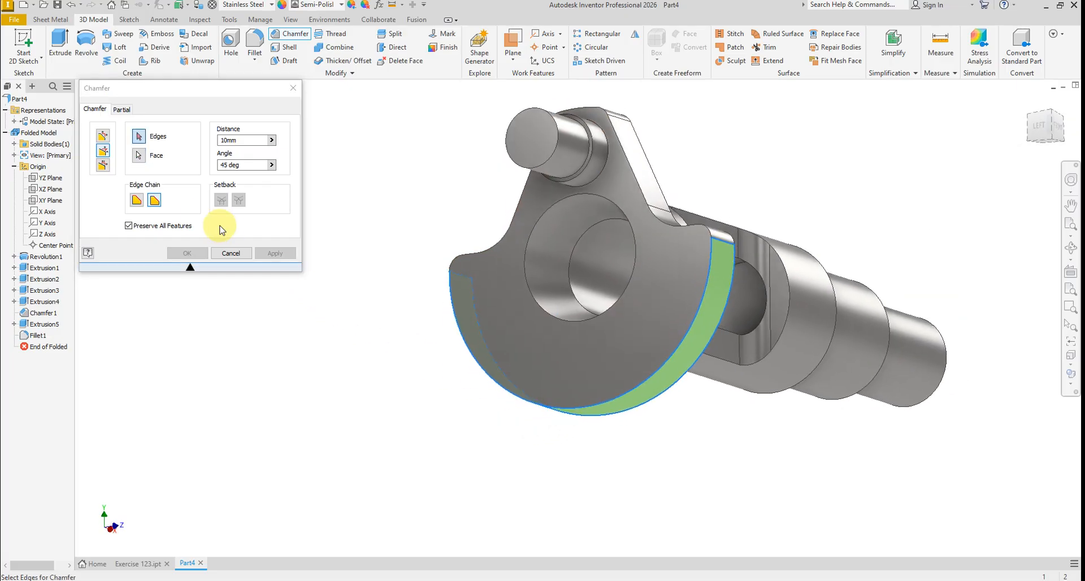
{"action": "left_click", "coordinate": [136, 137]}
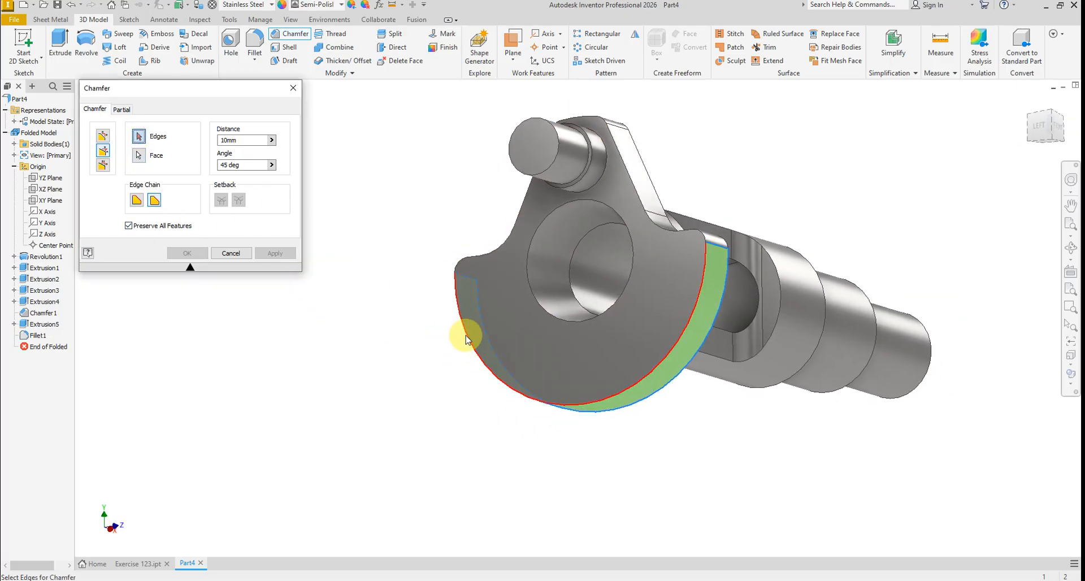
{"action": "left_click", "coordinate": [466, 339]}
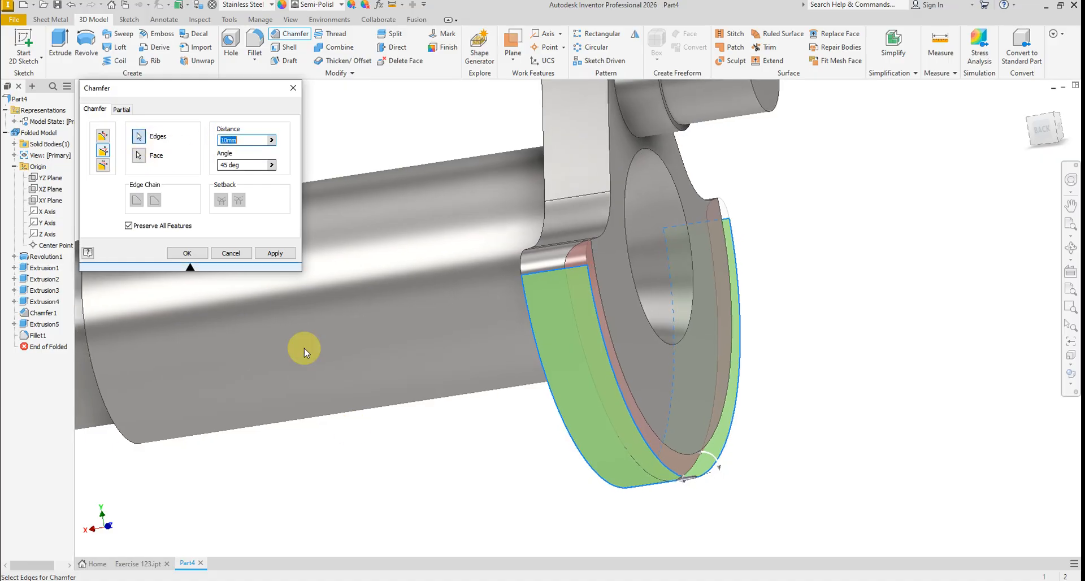
{"action": "left_click", "coordinate": [448, 575]}
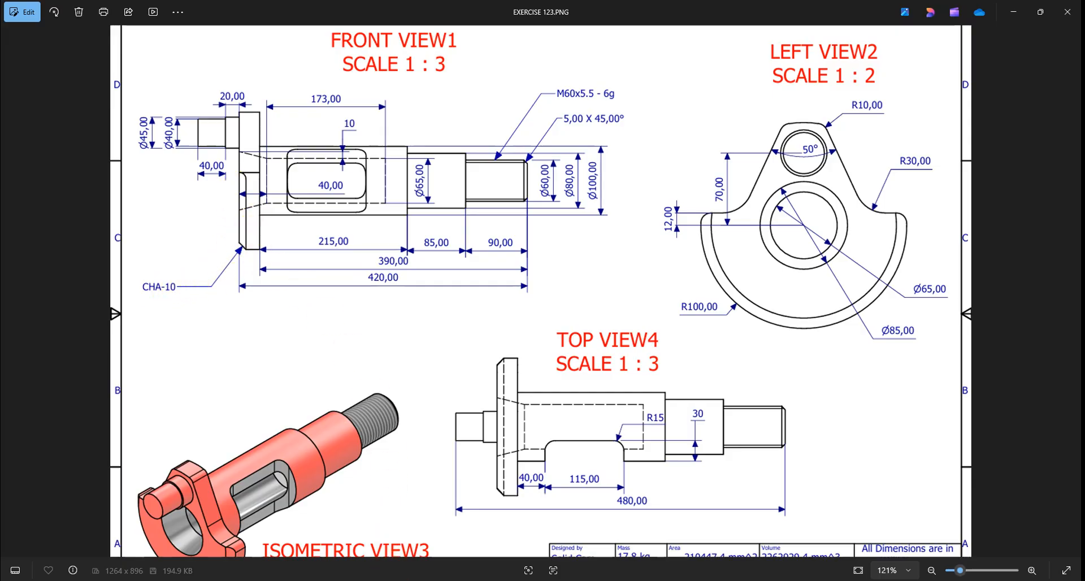
{"action": "left_click", "coordinate": [474, 580]}
{"action": "left_click", "coordinate": [186, 253]}
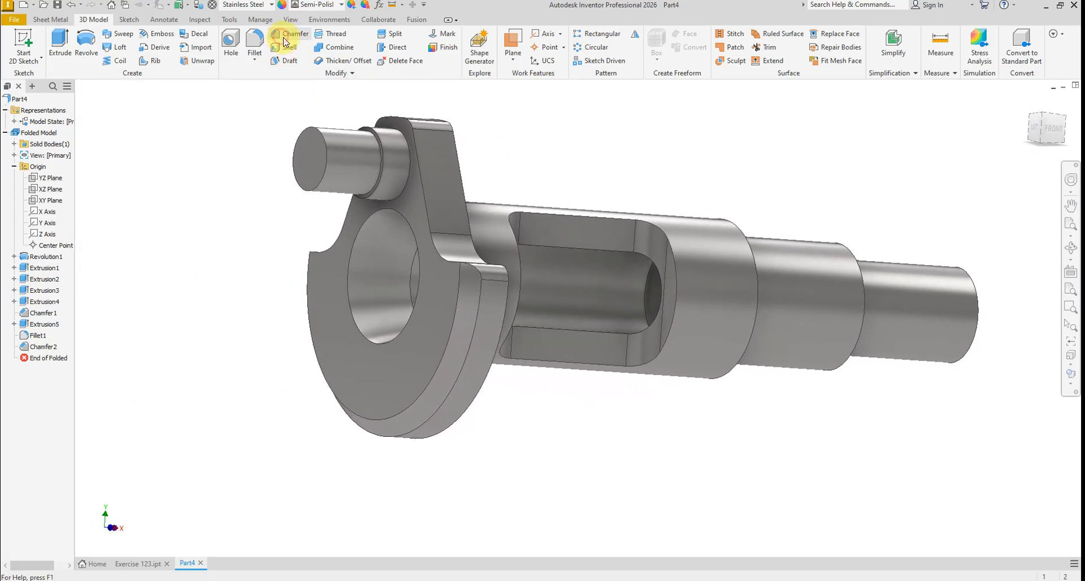
- Chamfer the end edge of the shaft's smallest section with an equal distance of 5 mm
{"action": "left_click", "coordinate": [282, 34]}
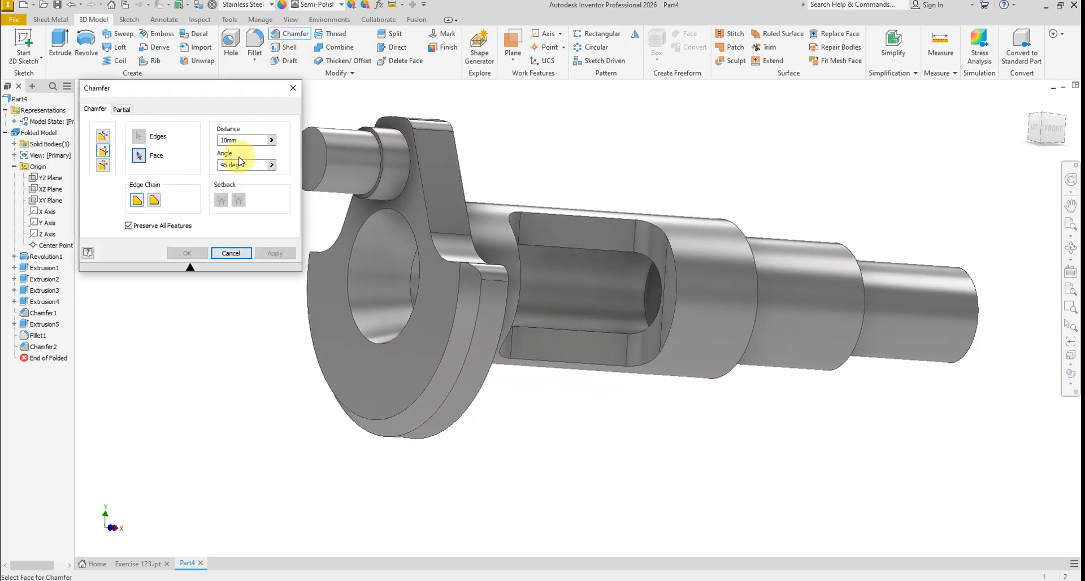
{"action": "double_click", "coordinate": [226, 140]}
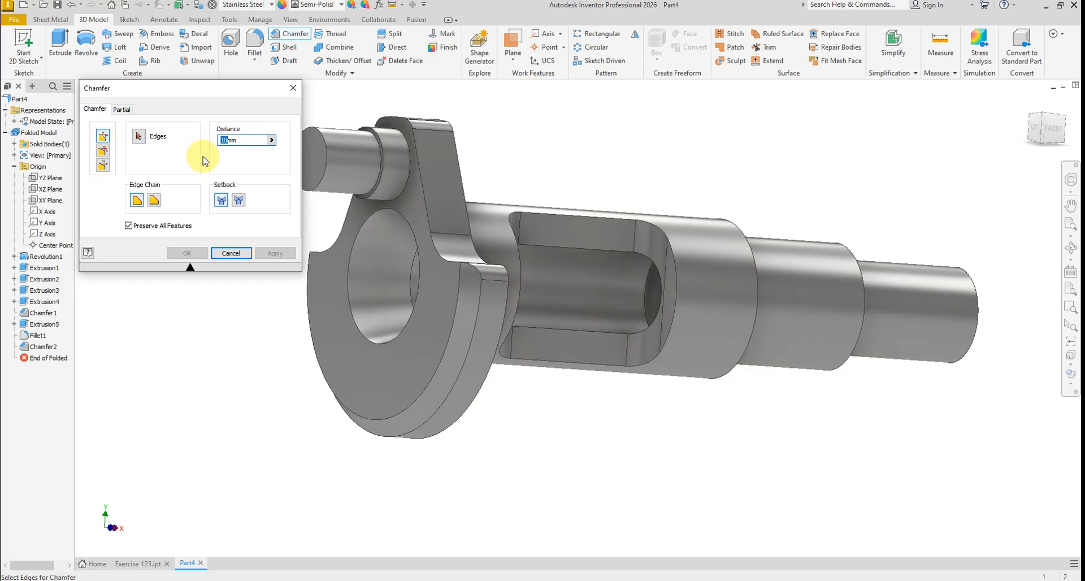
{"action": "middle_click_drag", "start_coordinate": [982, 311], "coordinate": [792, 304], "text": "shift"}
{"action": "left_click", "coordinate": [780, 293]}
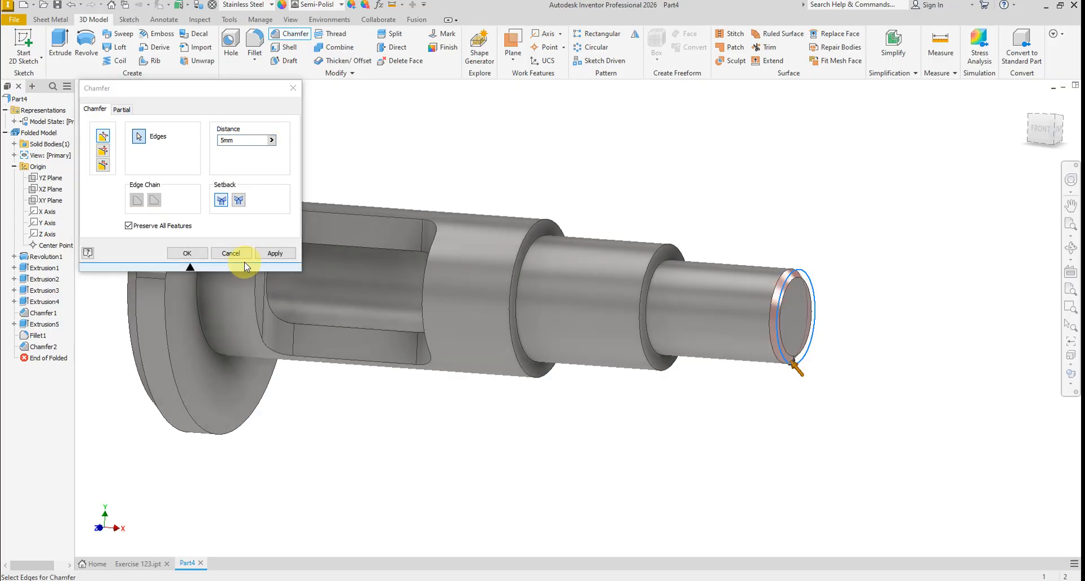
{"action": "left_click", "coordinate": [187, 252]}
- Thread the shaft's smallest end section full depth as ANSI Metric M Profile M60x5.5, class 6g
{"action": "middle_click_drag", "start_coordinate": [664, 236], "coordinate": [321, 40], "text": "shift"}
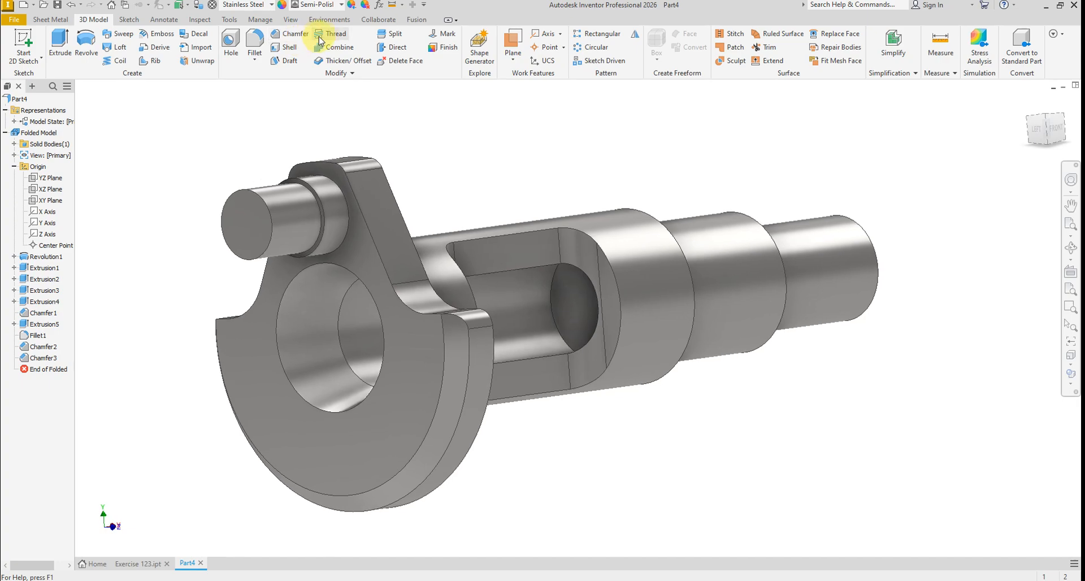
{"action": "left_click", "coordinate": [812, 240]}
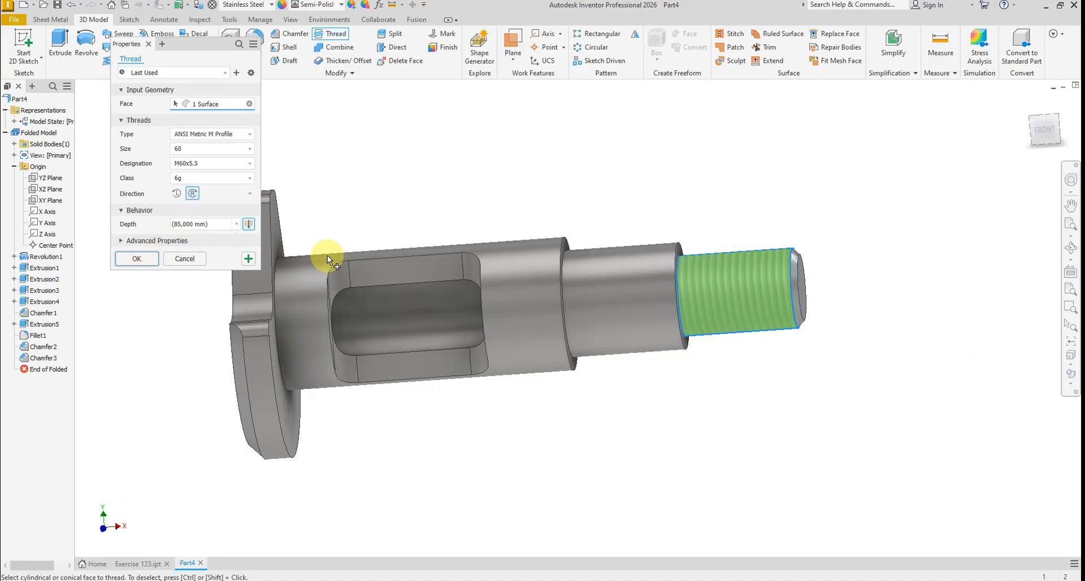
{"action": "left_click", "coordinate": [140, 258]}
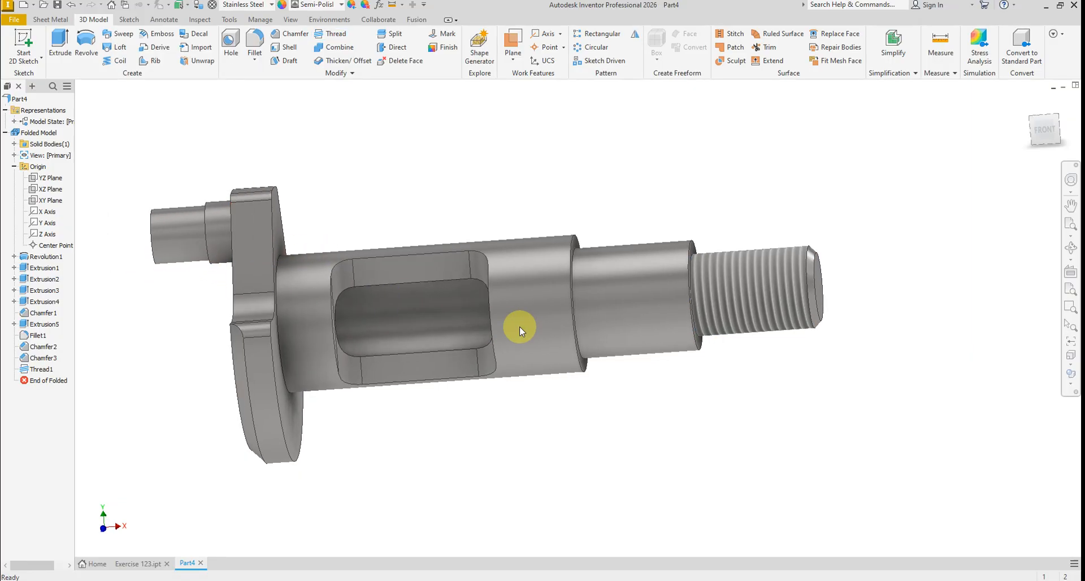
- Set the whole part's appearance to LED - Red On from the Autodesk Appearance Library
{"action": "middle_click_drag", "start_coordinate": [520, 328], "coordinate": [668, 393], "text": "shift"}
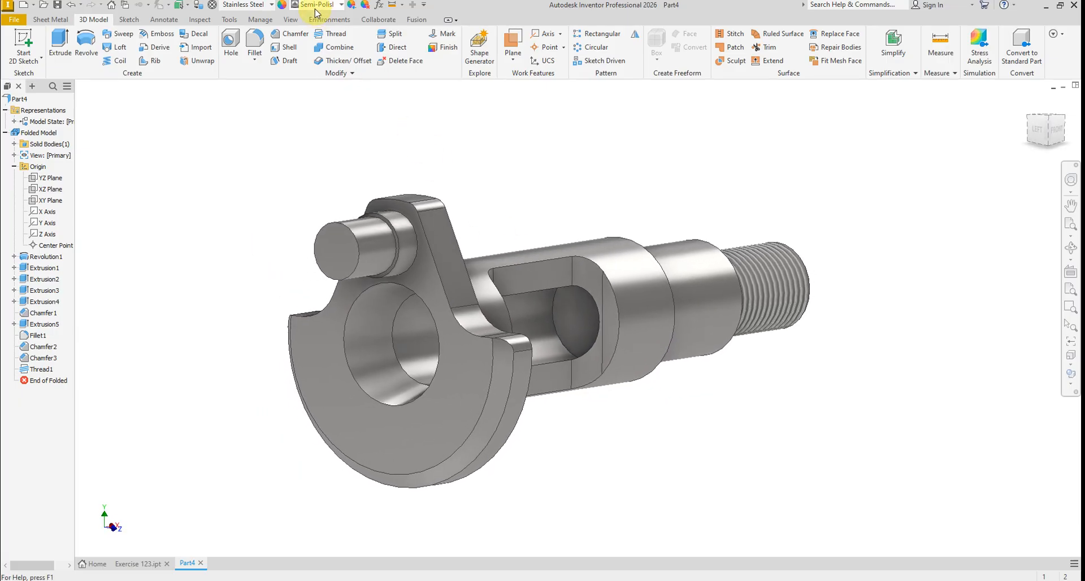
{"action": "left_click", "coordinate": [320, 4]}
{"action": "scroll", "coordinate": [339, 198], "scroll_direction": "down", "scroll_amount": 2}
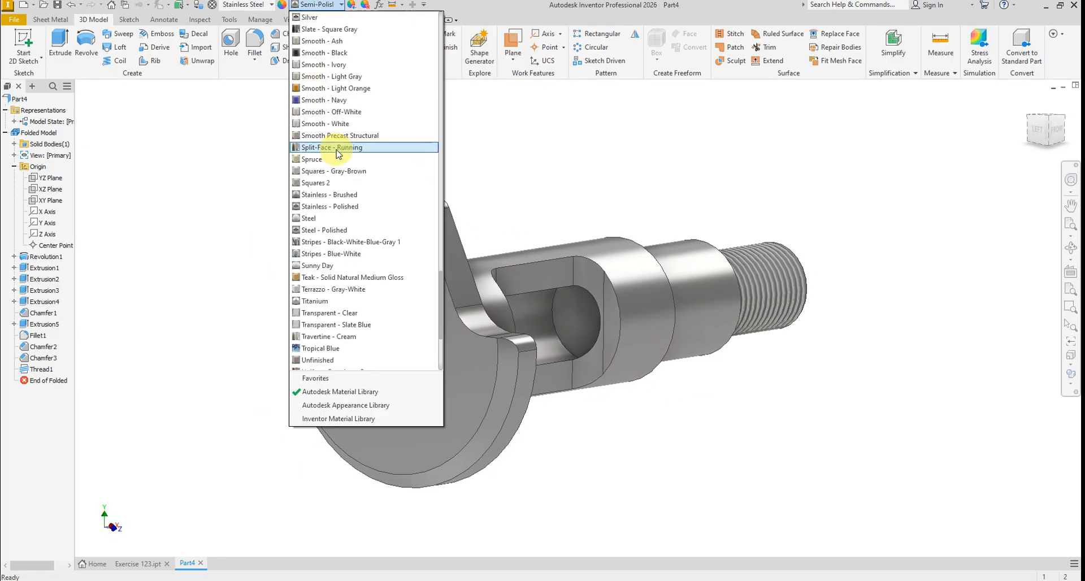
{"action": "left_click", "coordinate": [314, 405]}
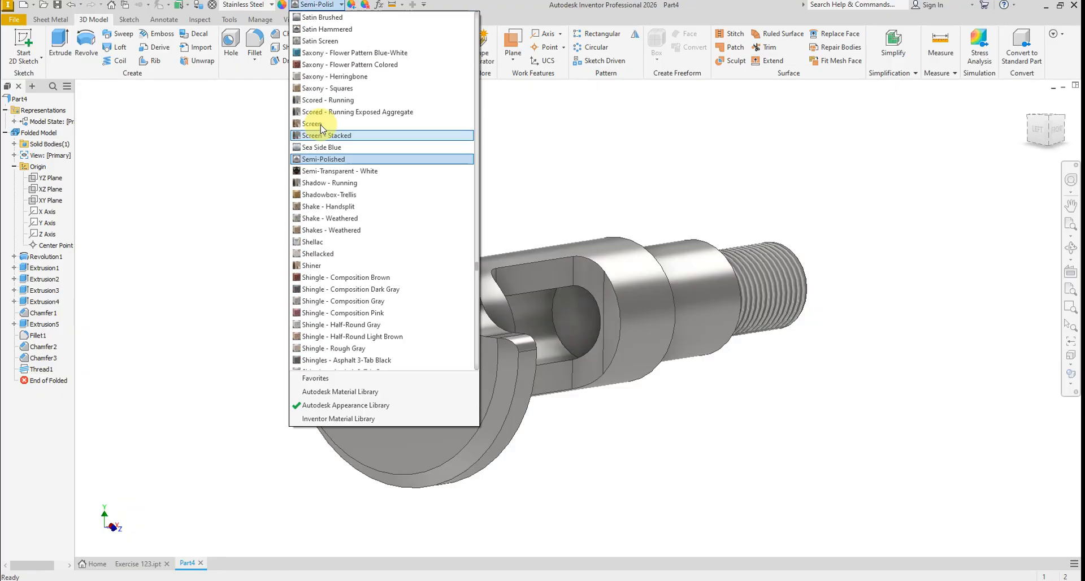
{"action": "scroll", "coordinate": [305, 141], "scroll_direction": "up", "scroll_amount": 10}
{"action": "scroll", "coordinate": [322, 135], "scroll_direction": "up", "scroll_amount": 20}
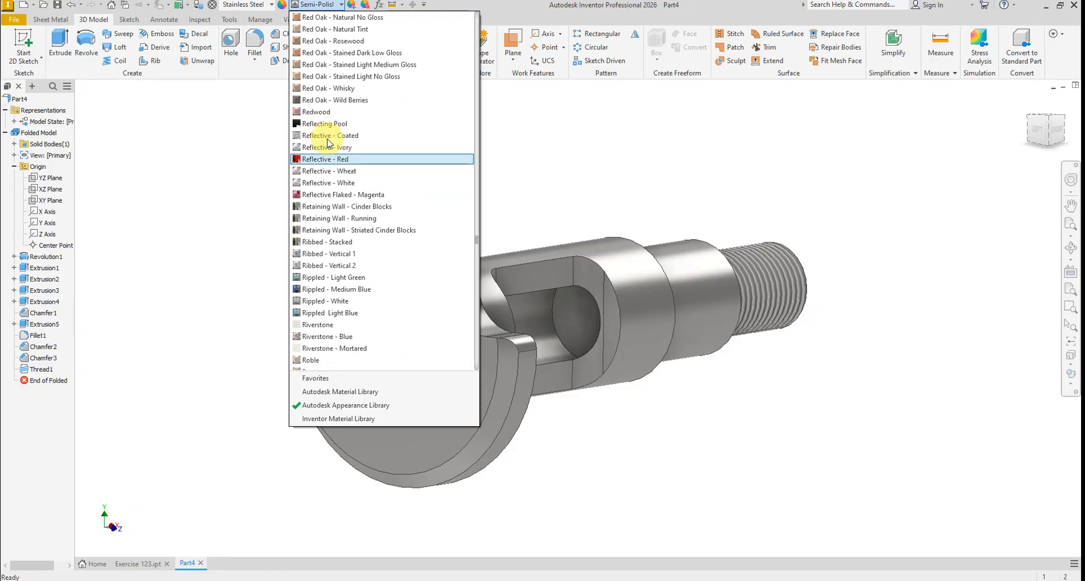
{"action": "scroll", "coordinate": [322, 140], "scroll_direction": "up", "scroll_amount": 20}
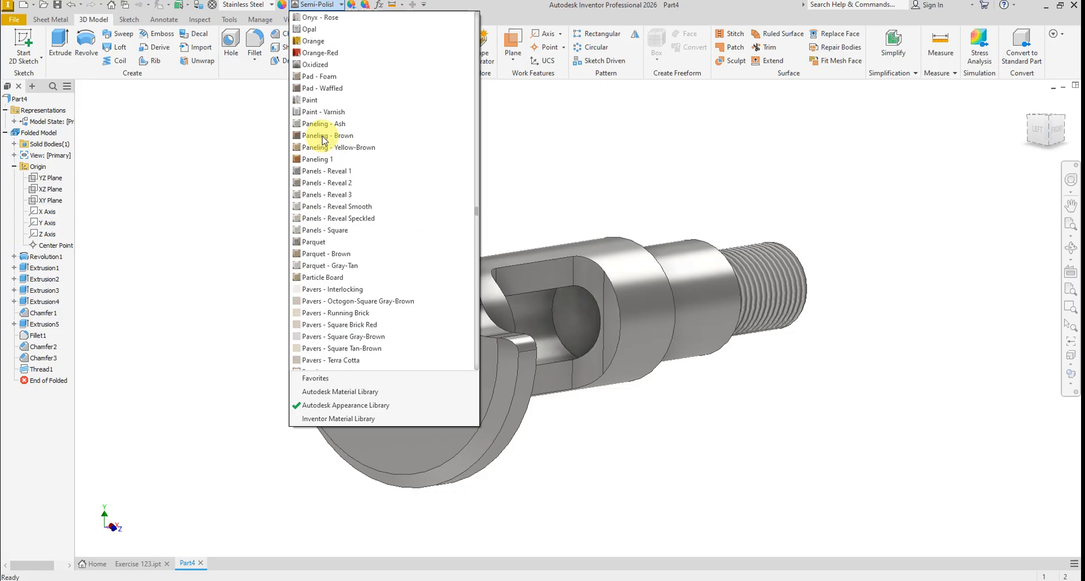
{"action": "scroll", "coordinate": [317, 135], "scroll_direction": "up", "scroll_amount": 20}
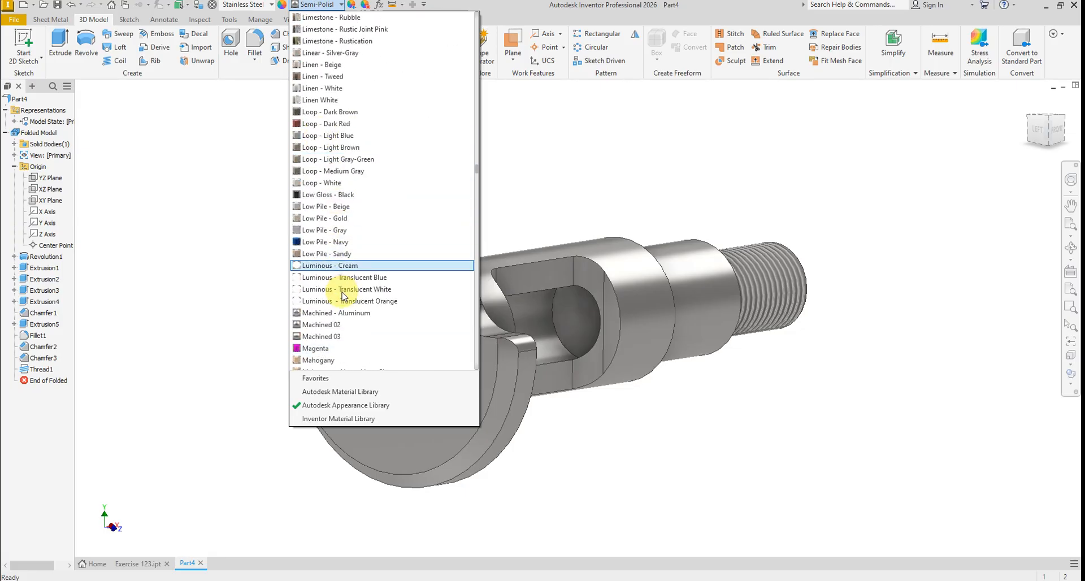
{"action": "scroll", "coordinate": [327, 225], "scroll_direction": "up", "scroll_amount": 9}
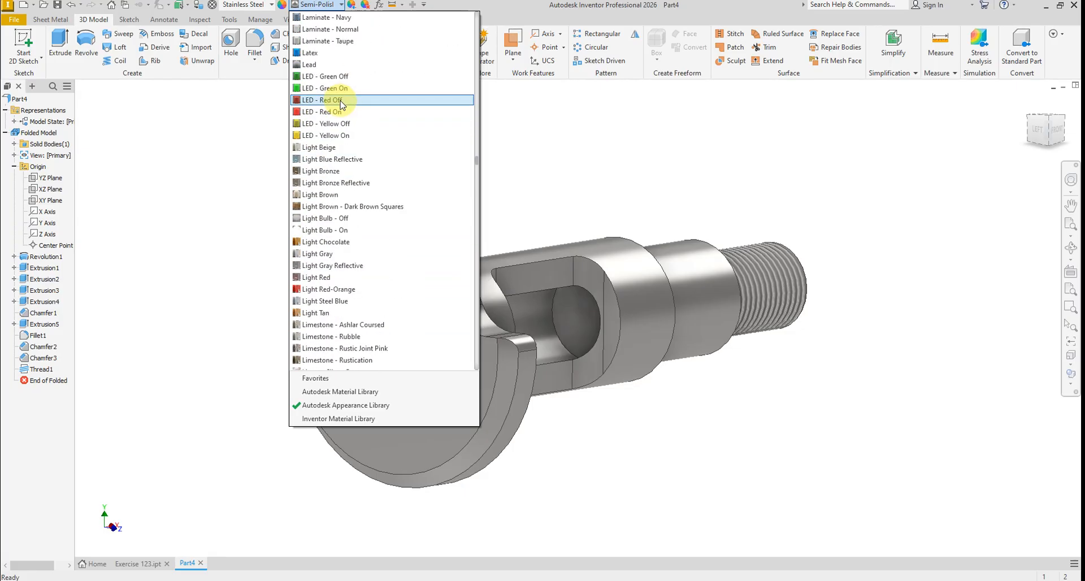
{"action": "left_click", "coordinate": [323, 112]}
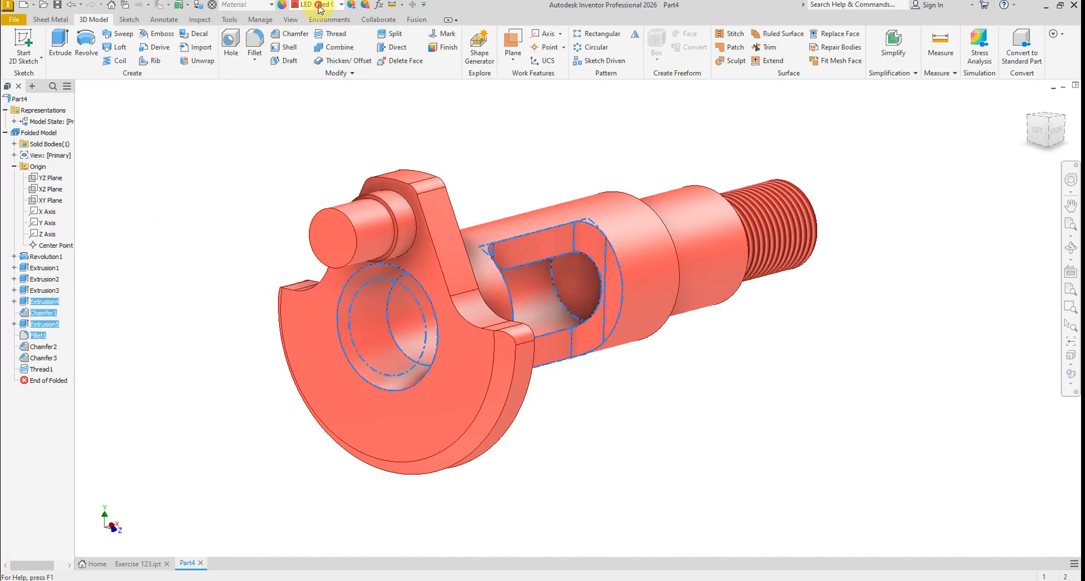
- Apply the Stainless - Polished appearance from the Autodesk Material Library to the selected bore, bore chamfer, side window and window fillet features
{"action": "left_click", "coordinate": [341, 5]}
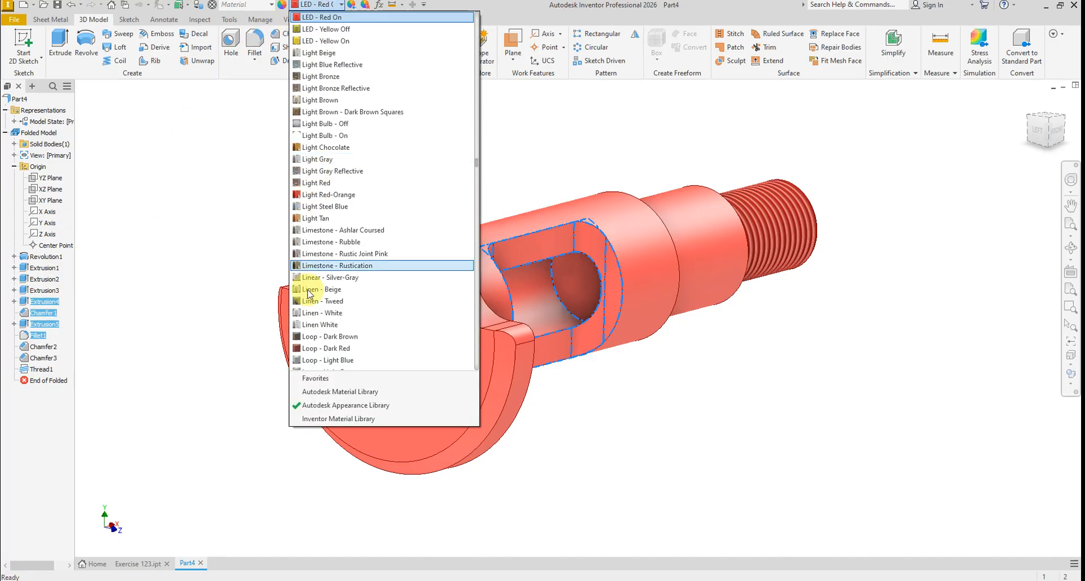
{"action": "left_click", "coordinate": [314, 392]}
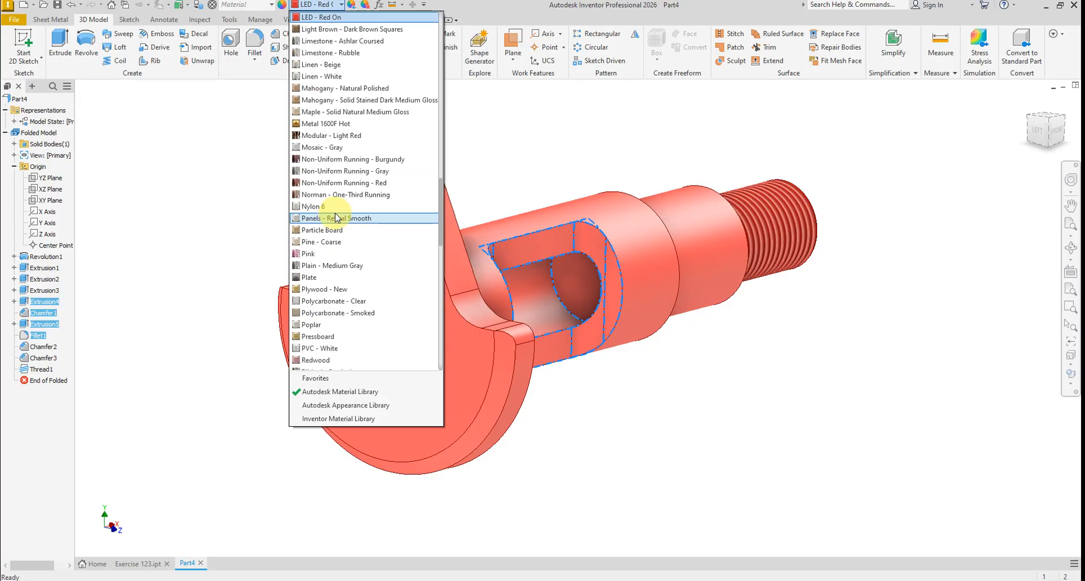
{"action": "scroll", "coordinate": [325, 262], "scroll_direction": "up", "scroll_amount": 4}
{"action": "scroll", "coordinate": [326, 257], "scroll_direction": "down", "scroll_amount": 15}
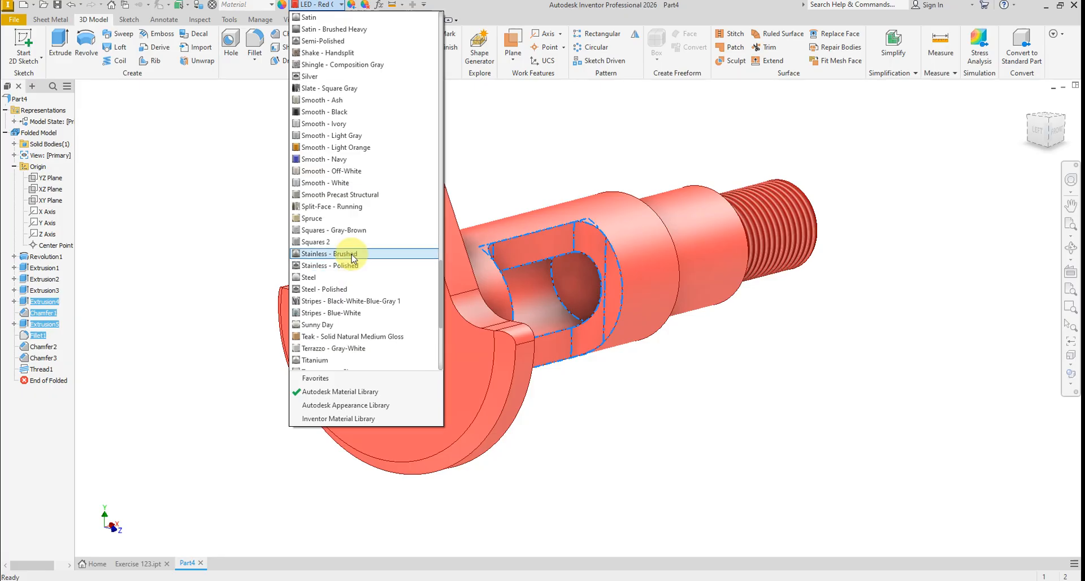
{"action": "left_click", "coordinate": [345, 266]}
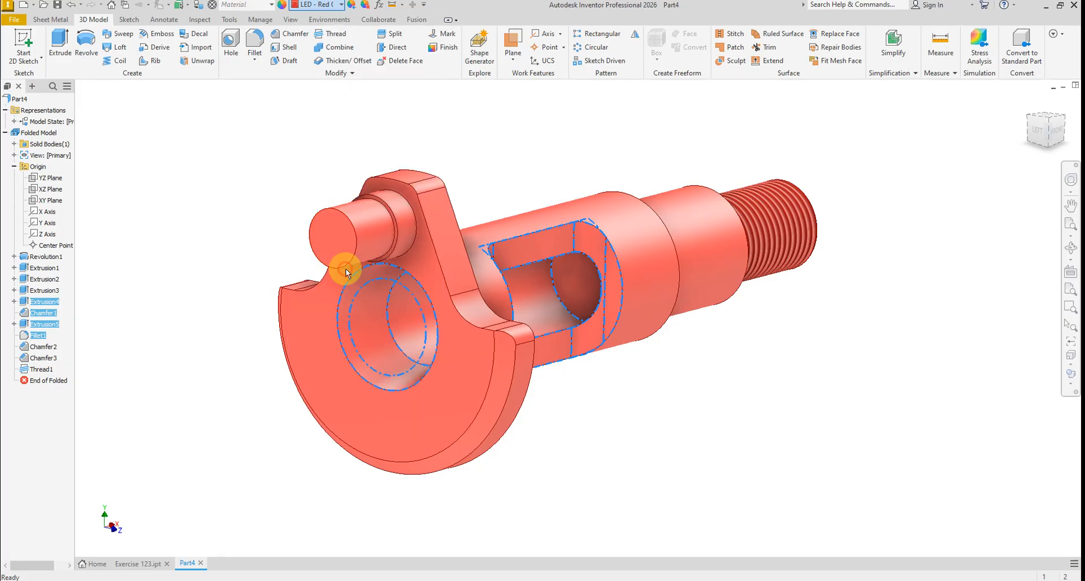
{"action": "left_click", "coordinate": [729, 408]}
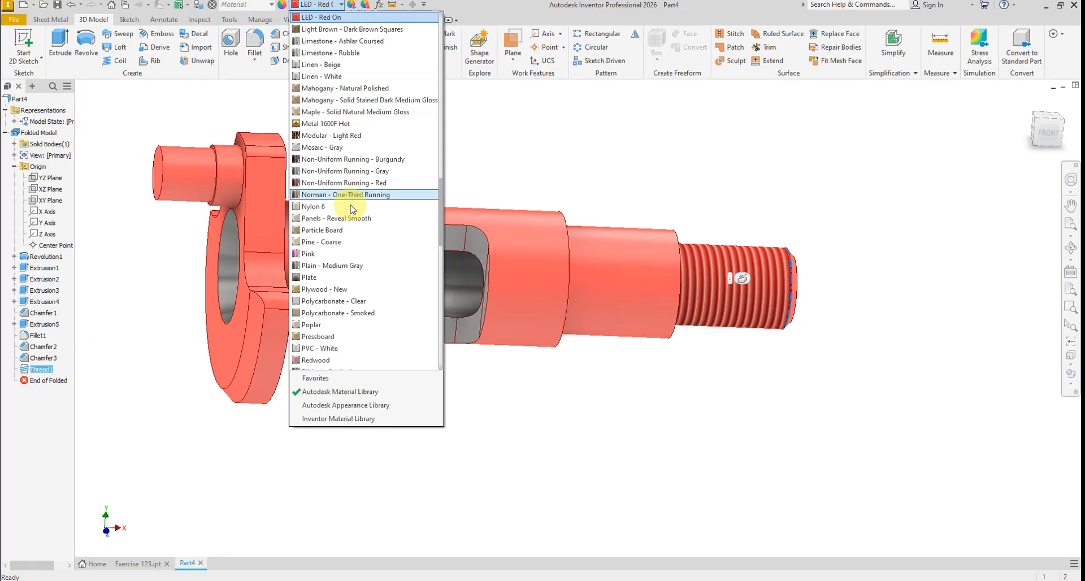
- Apply the Iron Gray appearance to the shaft's thread feature
{"action": "scroll", "coordinate": [365, 247], "scroll_direction": "up", "scroll_amount": 3}
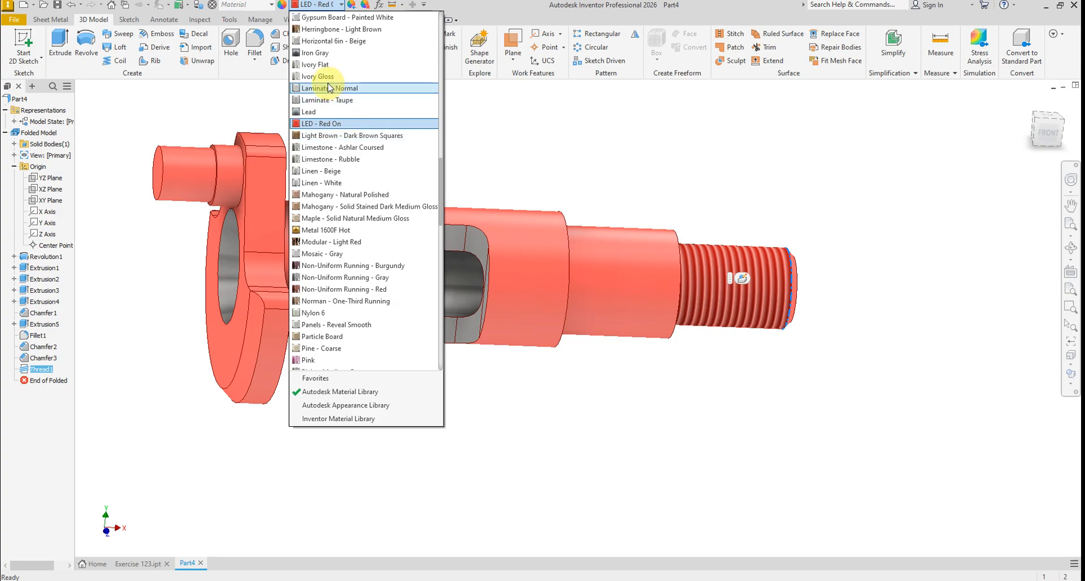
{"action": "left_click", "coordinate": [316, 53]}
{"action": "left_click", "coordinate": [604, 141]}
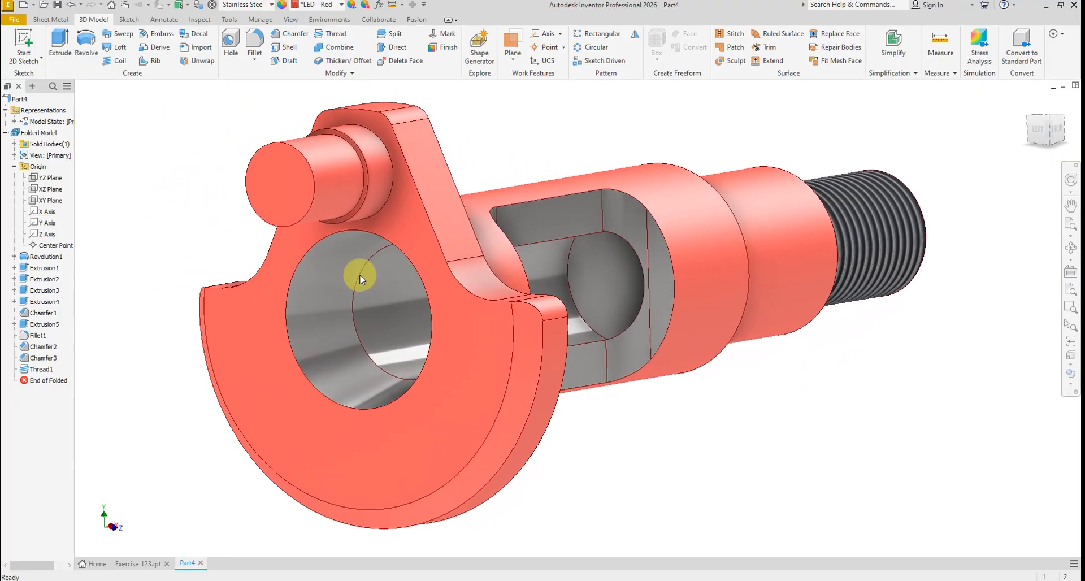
- Turn on shadows and reflections in the model view
{"action": "left_click", "coordinate": [289, 20]}
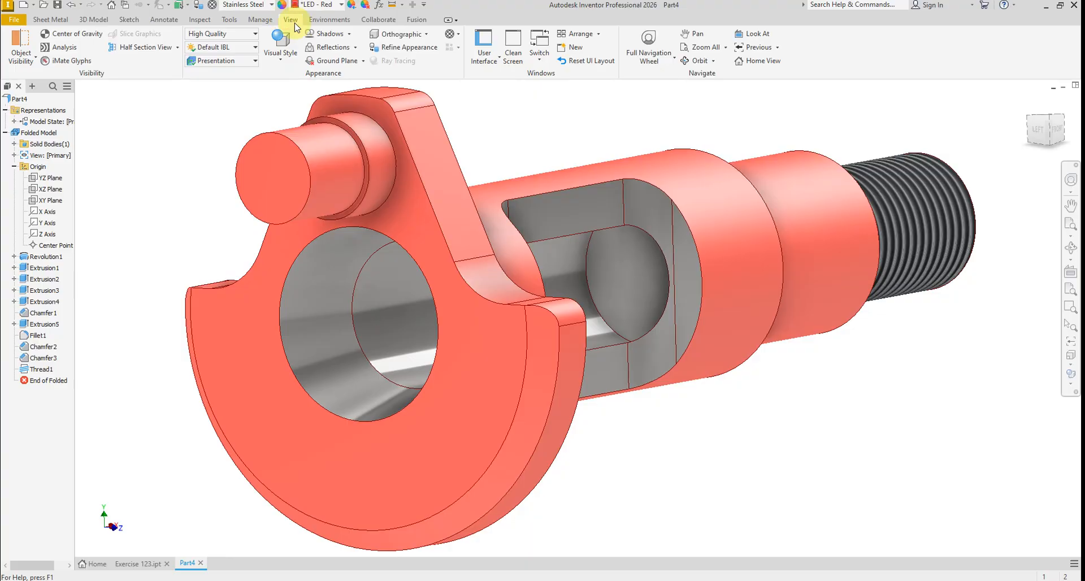
{"action": "left_click", "coordinate": [321, 34]}
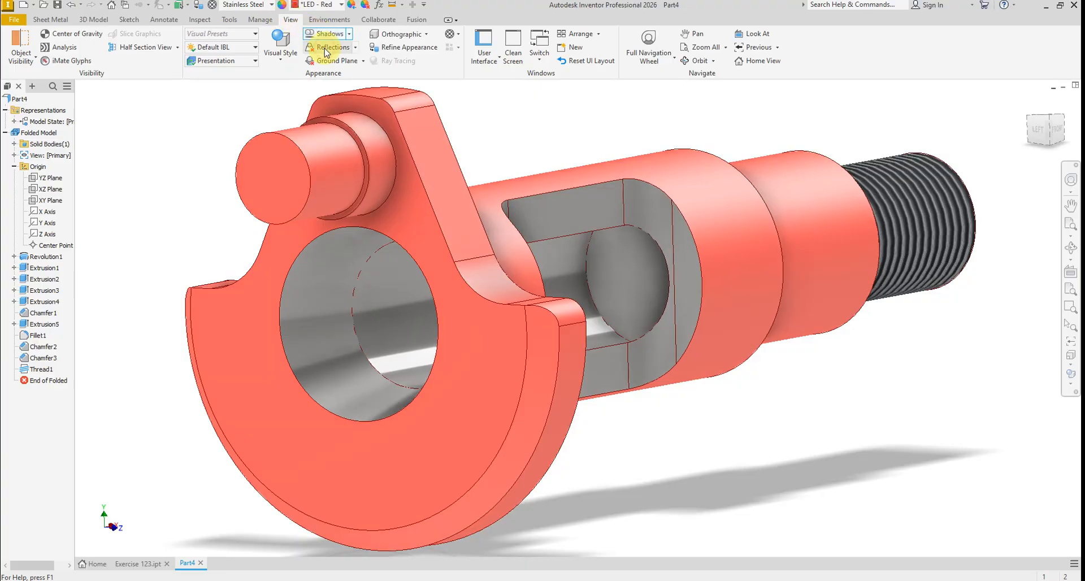
{"action": "left_click", "coordinate": [326, 49]}
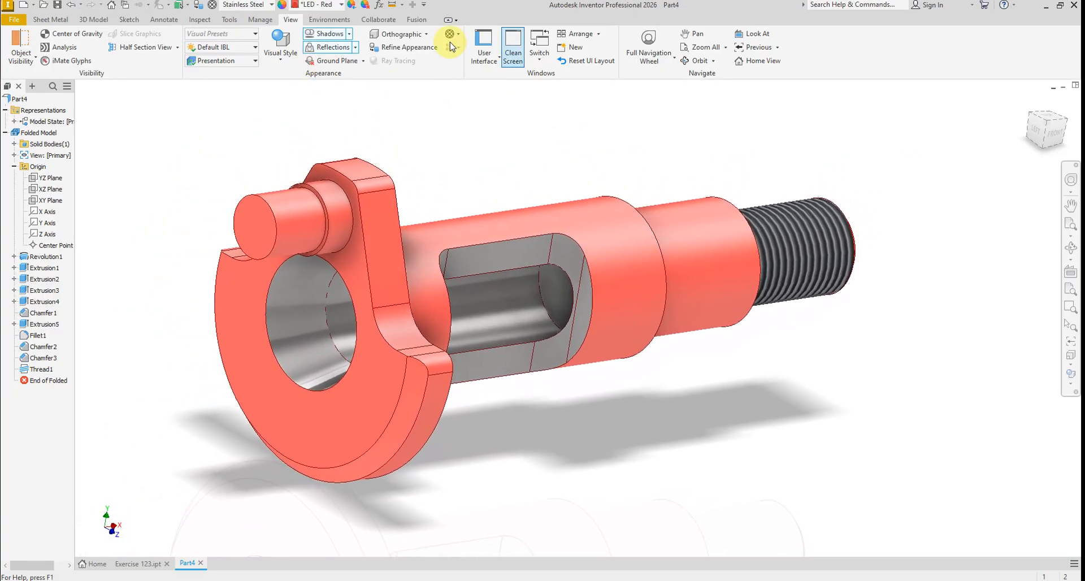
- Measure the overall length from the crankpin's end face to the threaded shaft's end face and compare it with the Exercise 123 drawing
{"action": "left_click", "coordinate": [60, 21]}
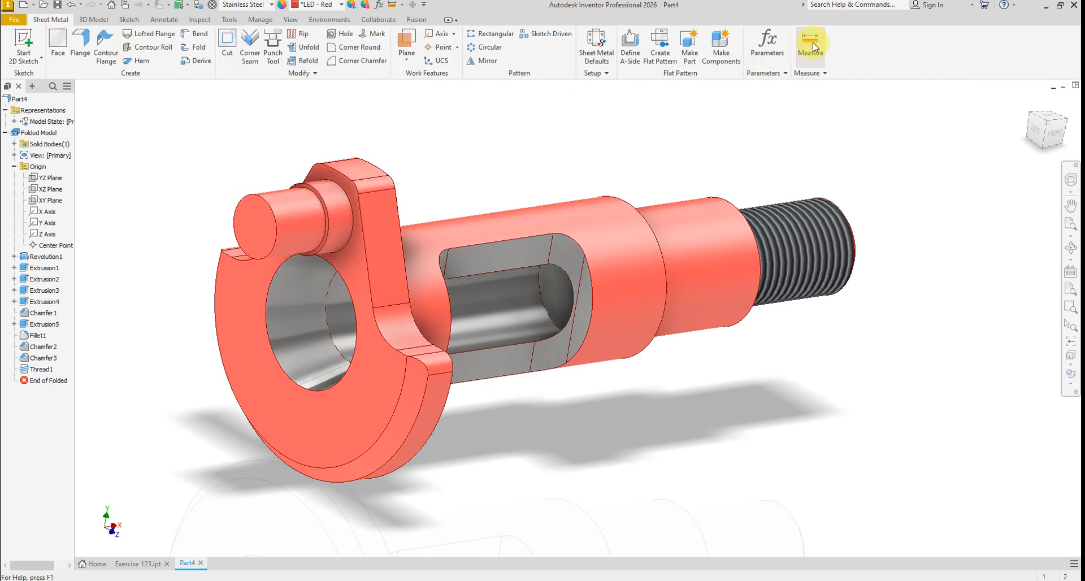
{"action": "left_click", "coordinate": [812, 45]}
{"action": "left_click", "coordinate": [256, 225]}
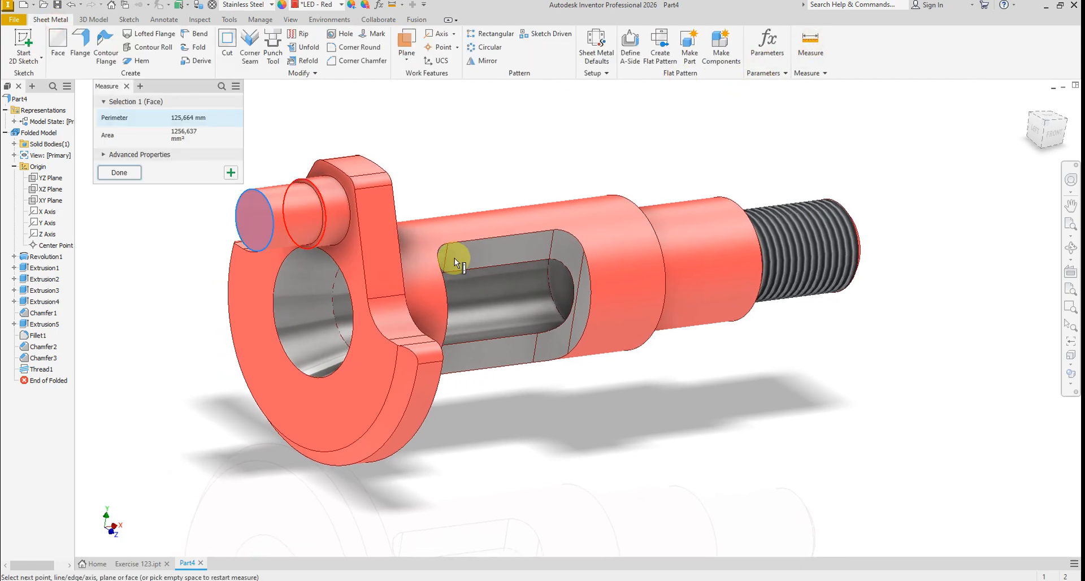
{"action": "left_click", "coordinate": [781, 261]}
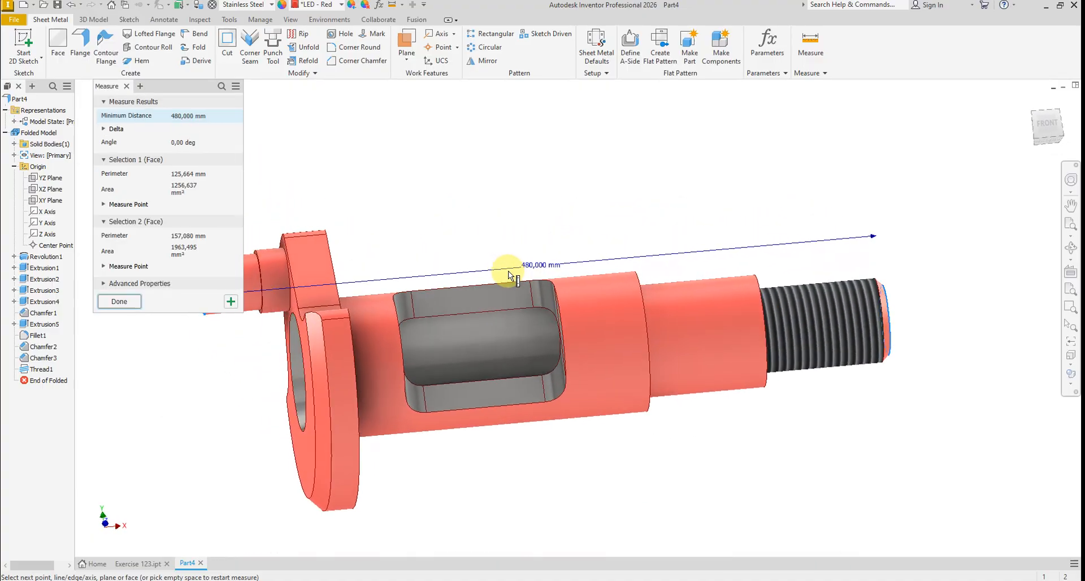
{"action": "key", "text": "alt+Tab"}
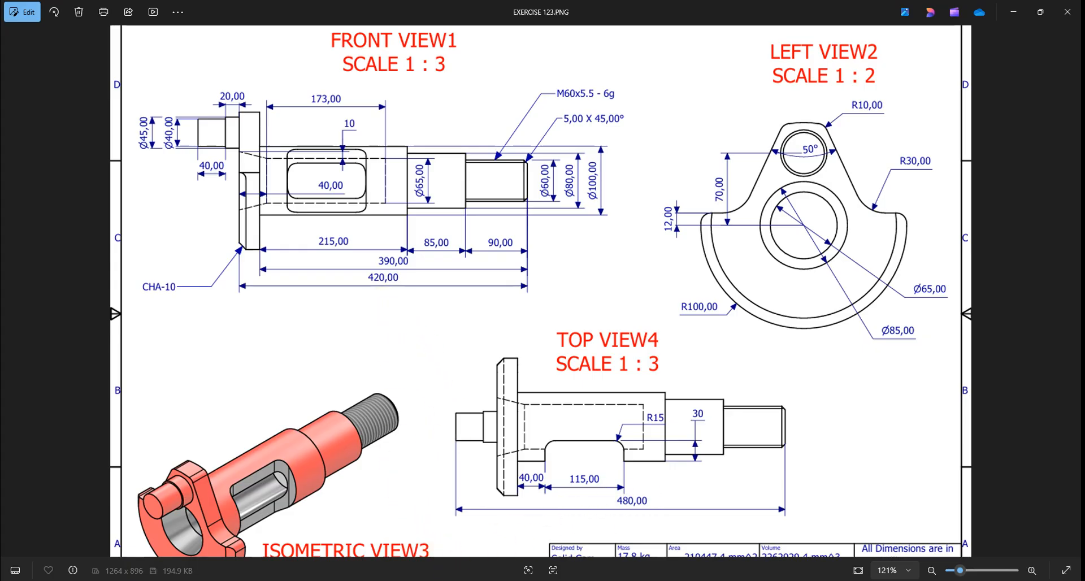
{"action": "key", "text": "alt+Tab"}
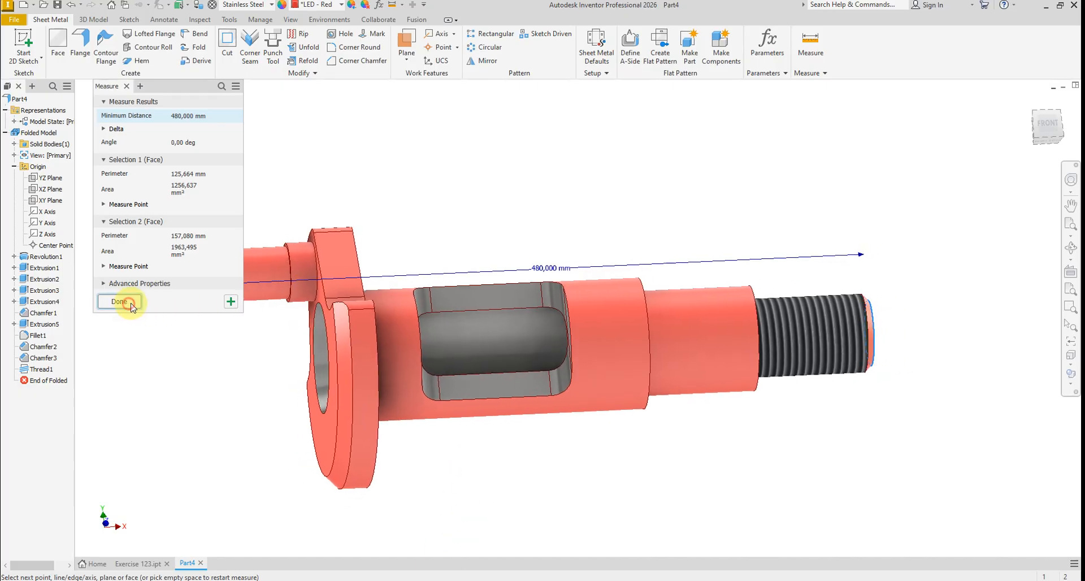
{"action": "left_click", "coordinate": [119, 302]}
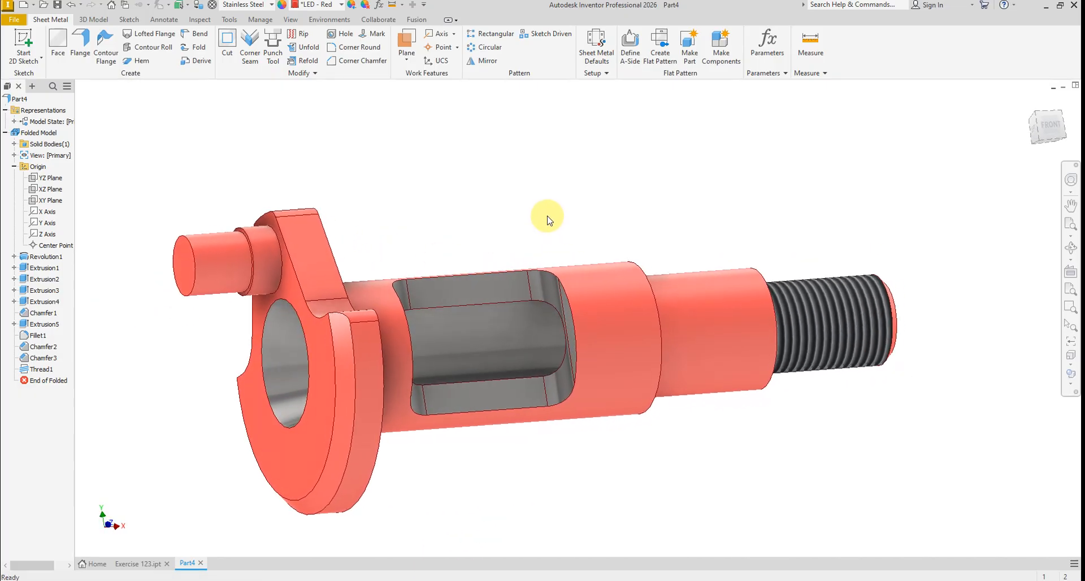